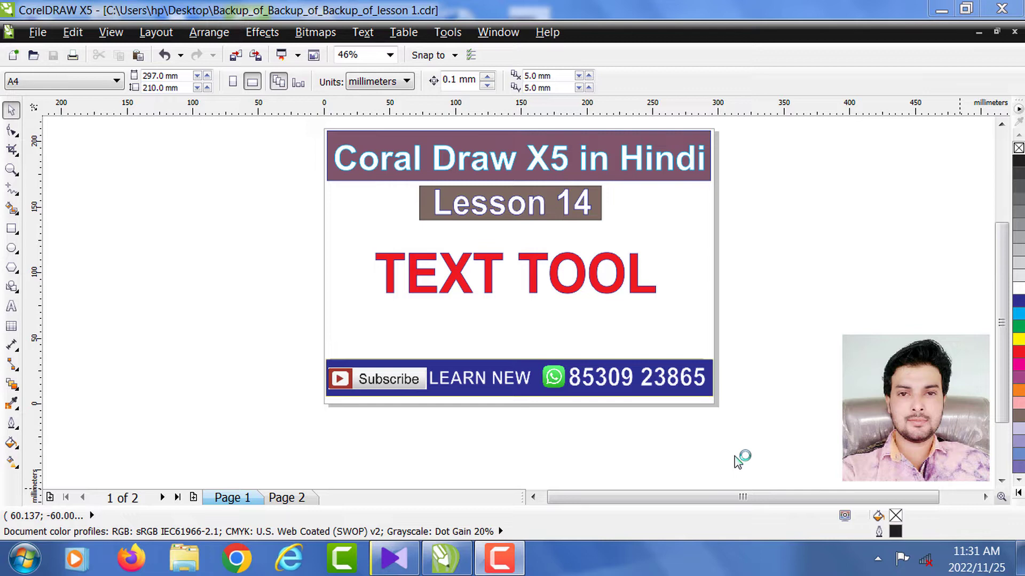
# - Glance at page 2, return to page 1, and zoom into its bottom banner and TEXT TOOL title
pyautogui.click(290, 503)
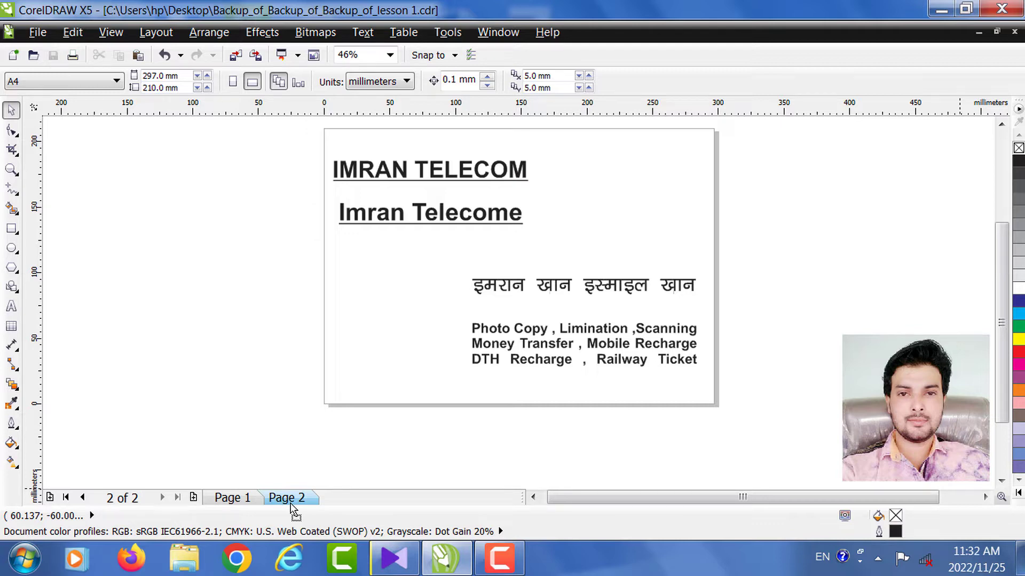
pyautogui.click(257, 502)
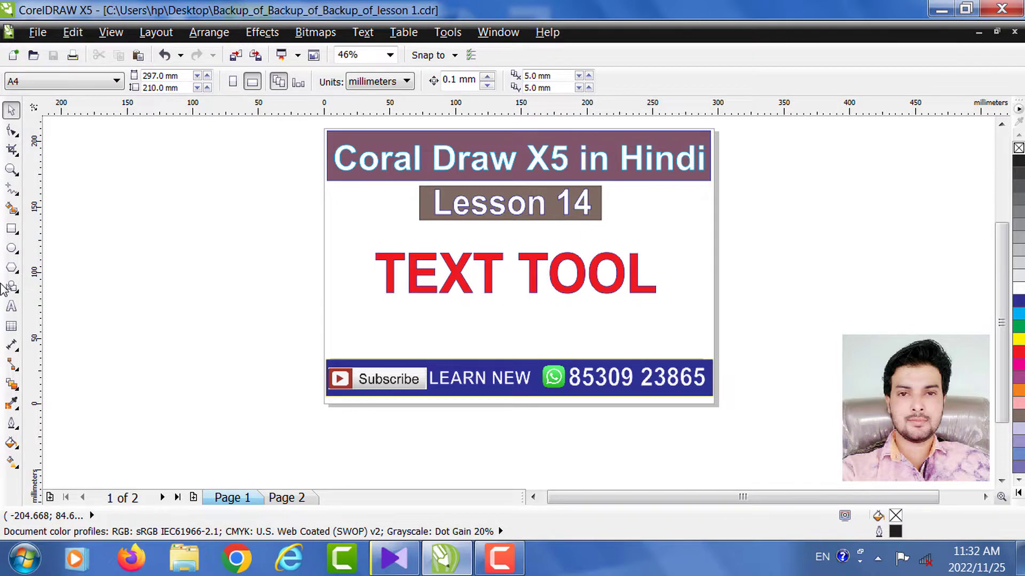
pyautogui.click(11, 170)
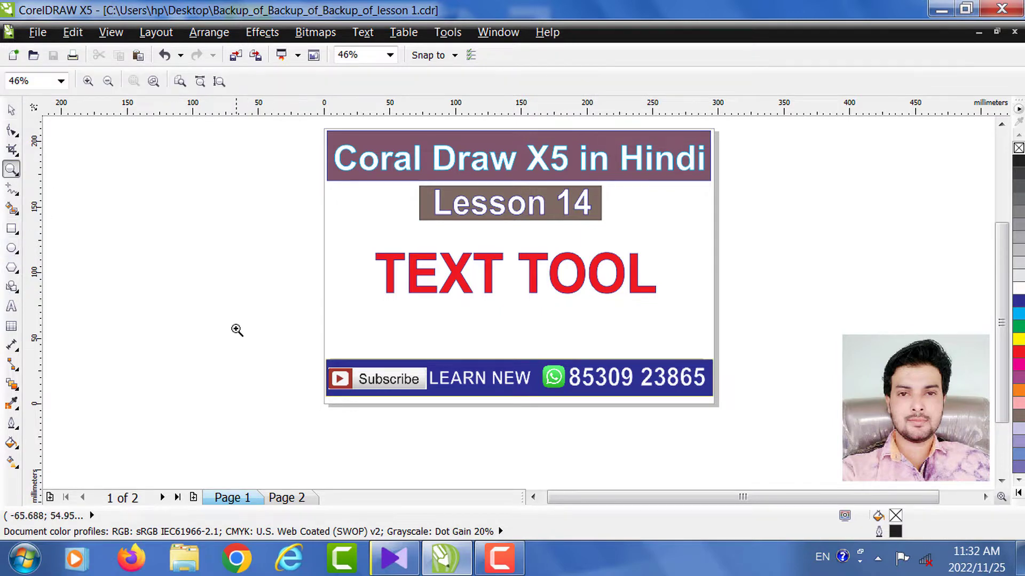
pyautogui.moveTo(308, 349); pyautogui.dragTo(579, 420)
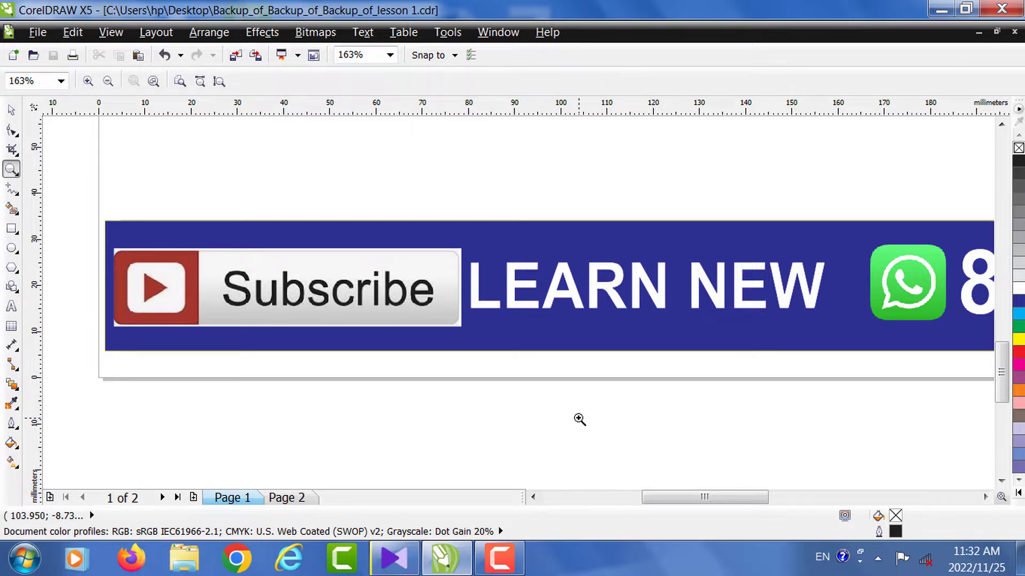
pyautogui.rightClick(356, 238)
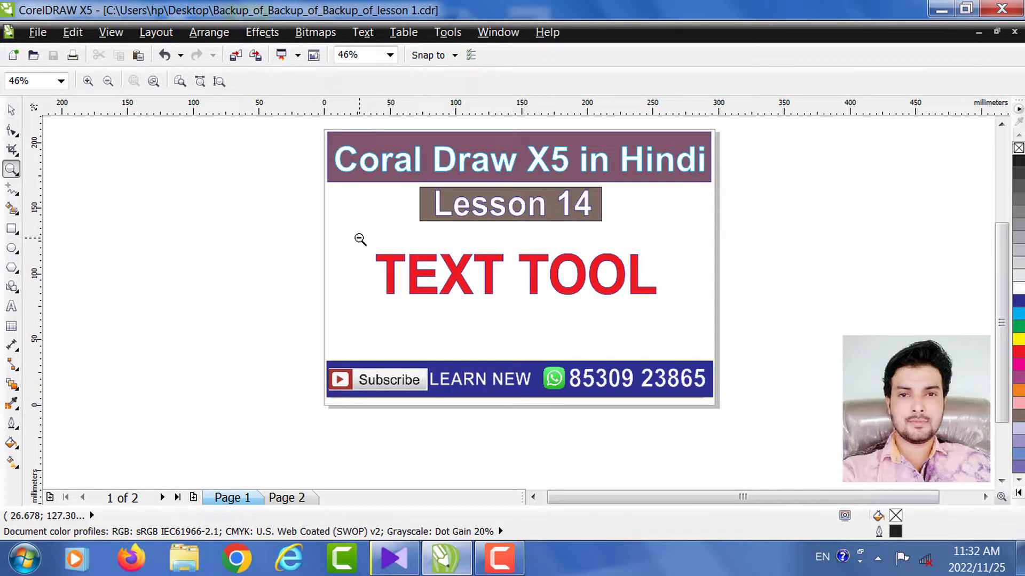
pyautogui.moveTo(361, 239); pyautogui.dragTo(696, 329)
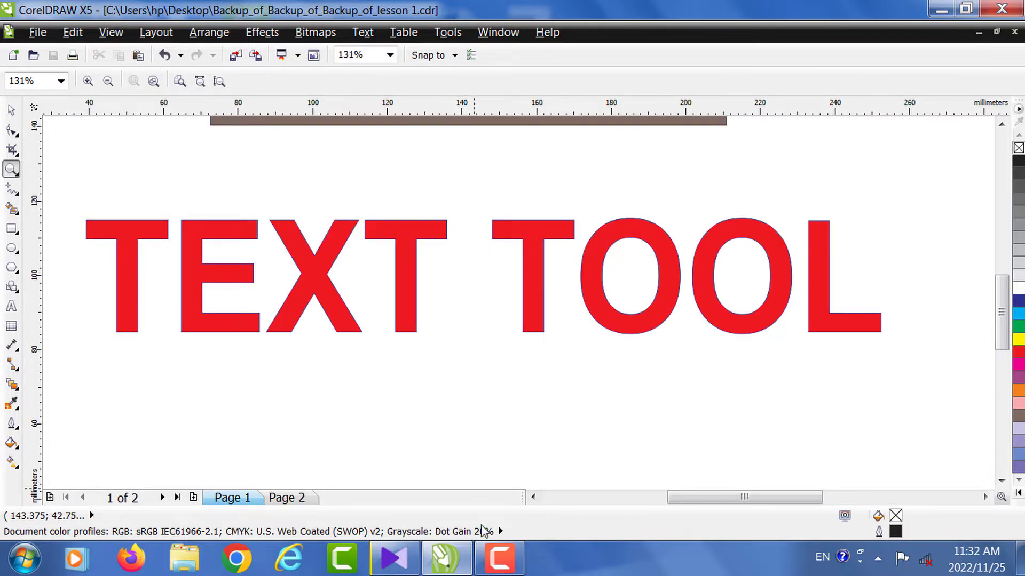
# - Return to page 2 showing the IMRAN TELECOM card design
pyautogui.click(499, 557)
pyautogui.click(930, 483)
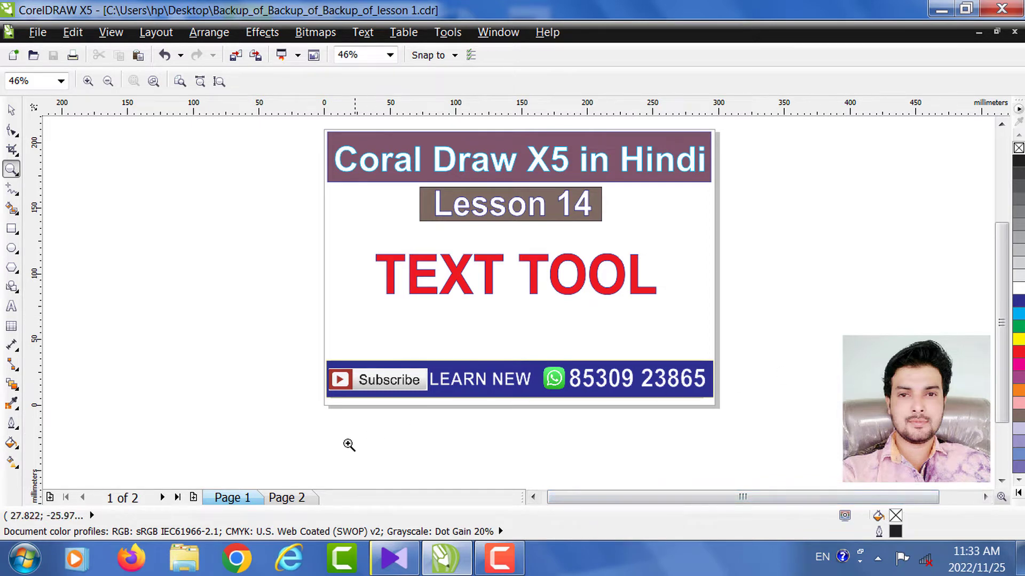
pyautogui.click(298, 499)
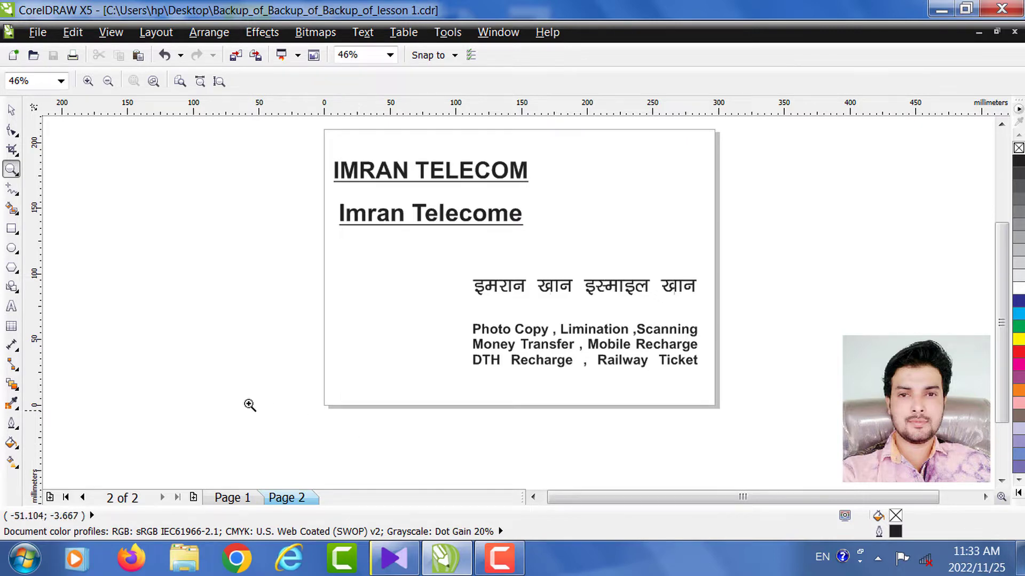
pyautogui.moveTo(304, 136); pyautogui.dragTo(699, 392)
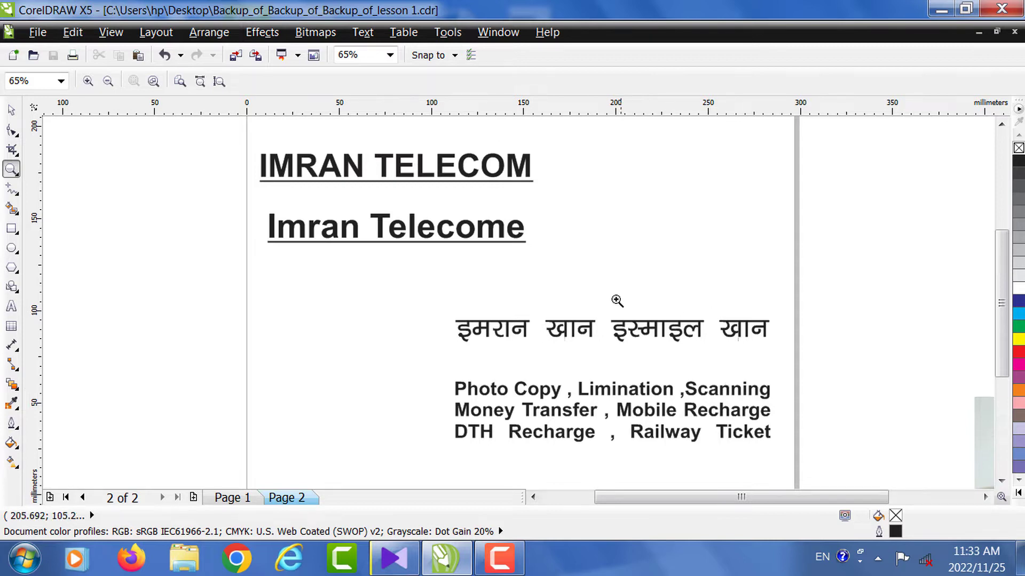
pyautogui.rightClick(443, 270)
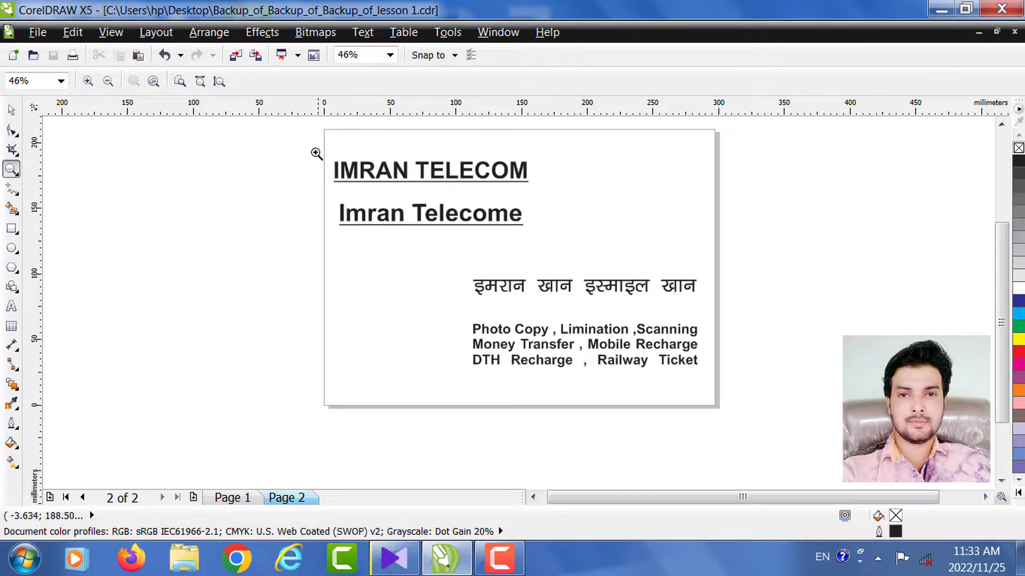
pyautogui.moveTo(314, 144); pyautogui.dragTo(544, 248)
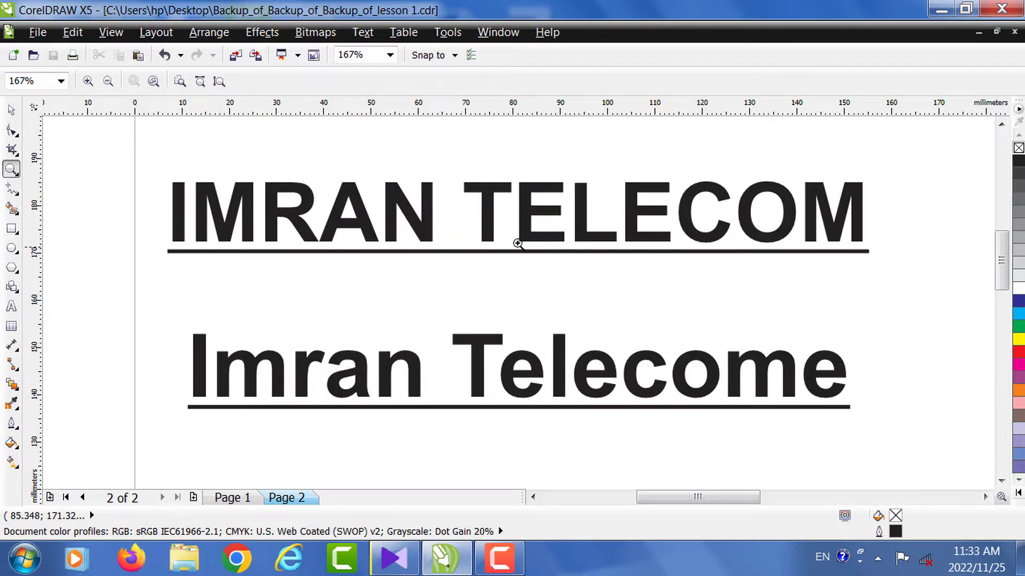
pyautogui.rightClick(156, 178)
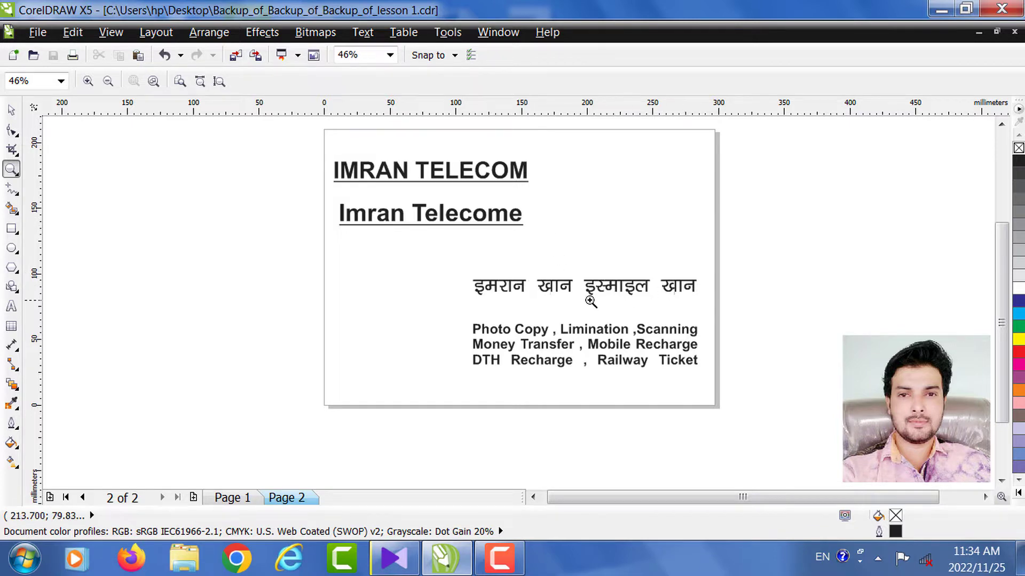
pyautogui.moveTo(435, 251); pyautogui.dragTo(731, 391)
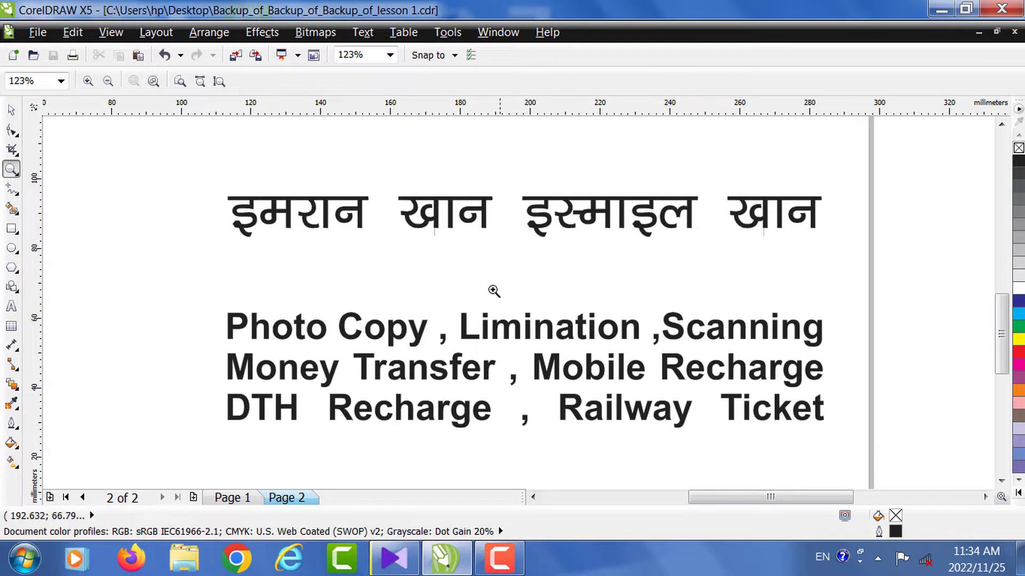
pyautogui.rightClick(432, 241)
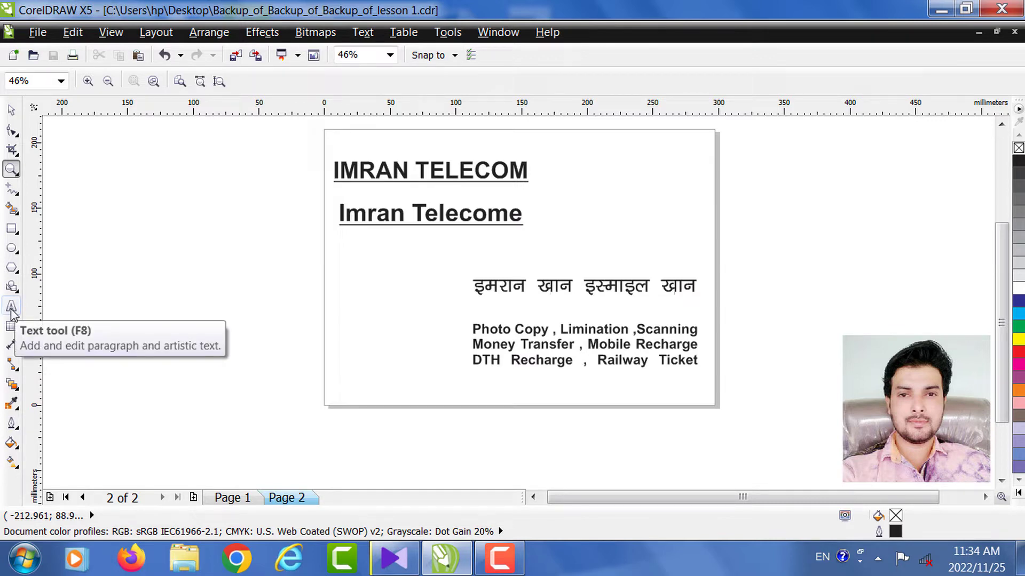
pyautogui.click(11, 309)
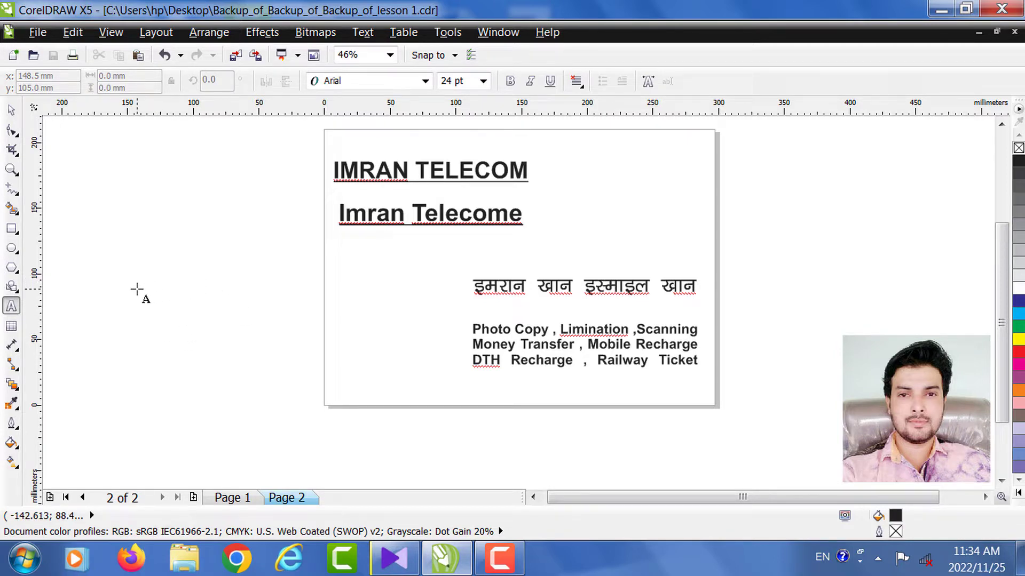
pyautogui.click(136, 289)
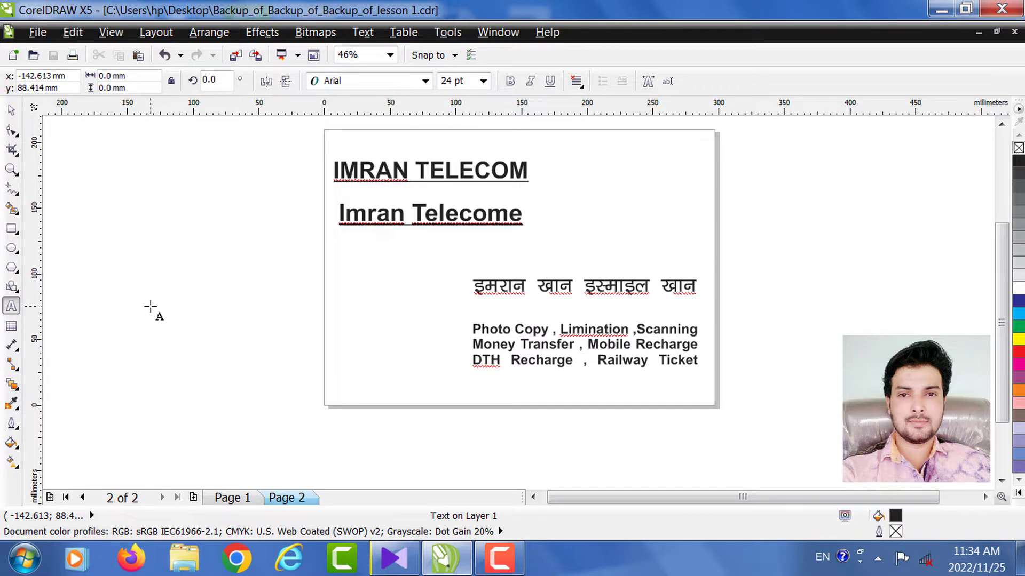
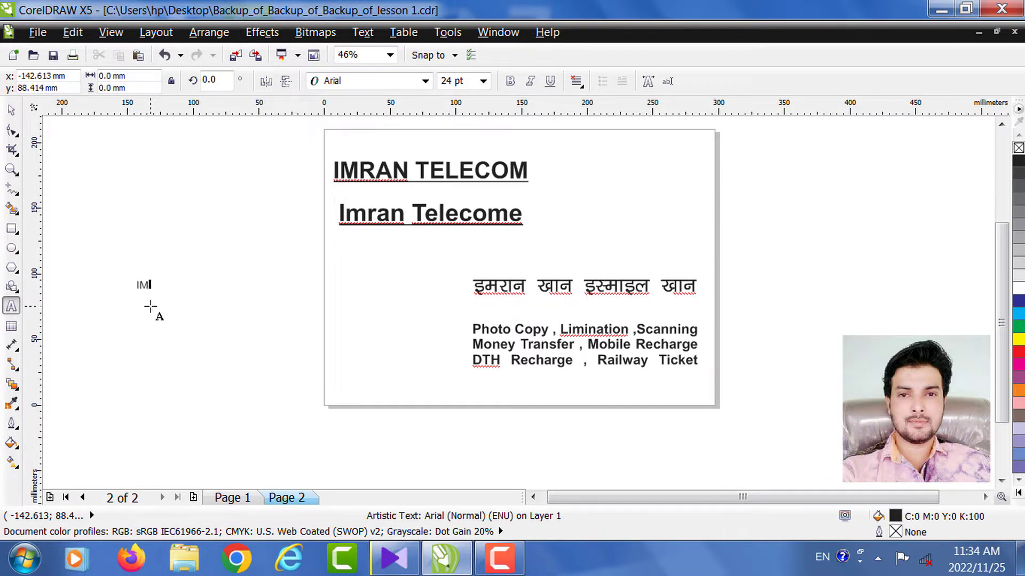
pyautogui.click(11, 110)
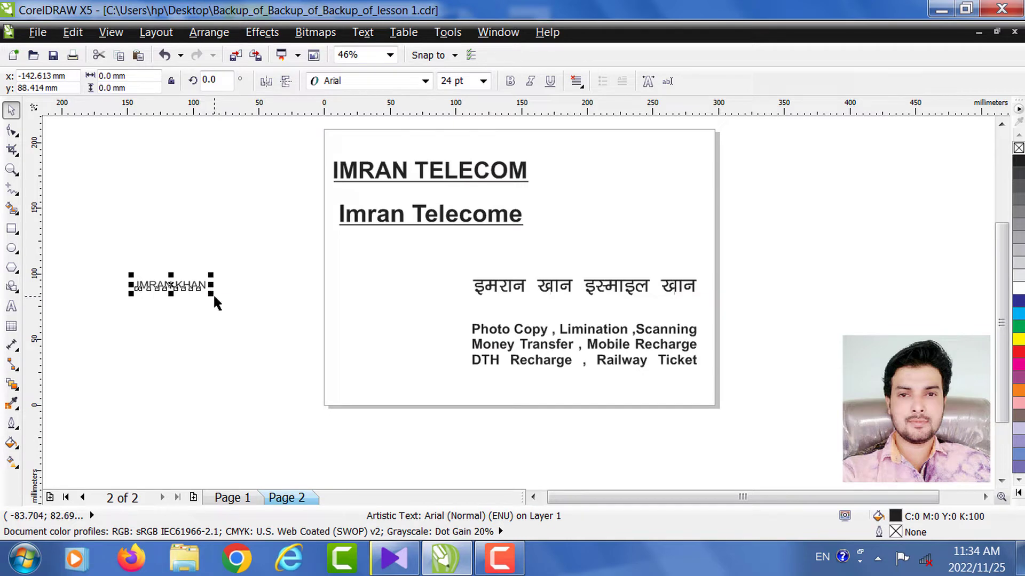
pyautogui.moveTo(212, 293); pyautogui.dragTo(286, 351)
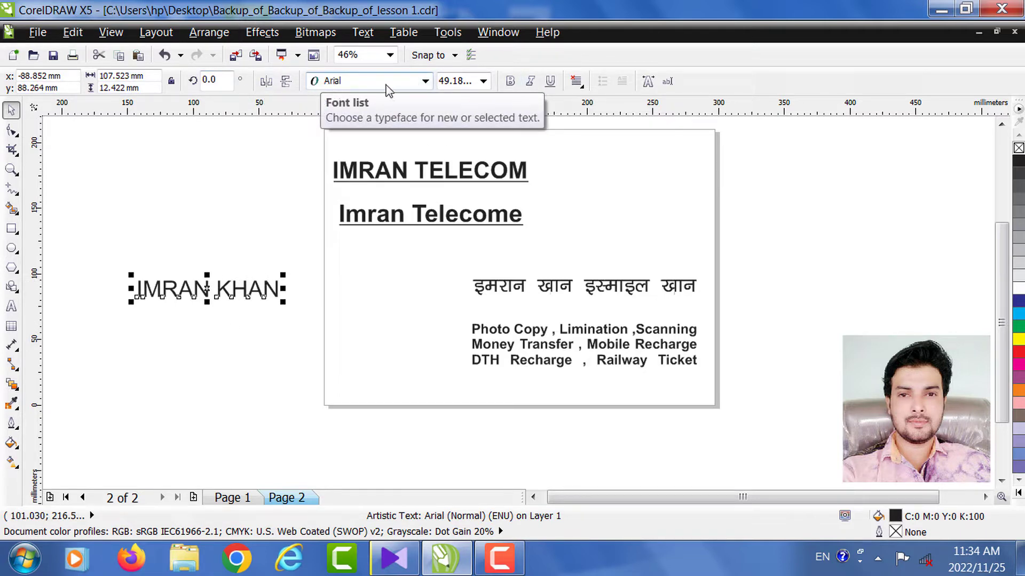
# - Browse the font list but keep Arial for the text
pyautogui.click(425, 81)
pyautogui.scroll(-1, 410, 212)
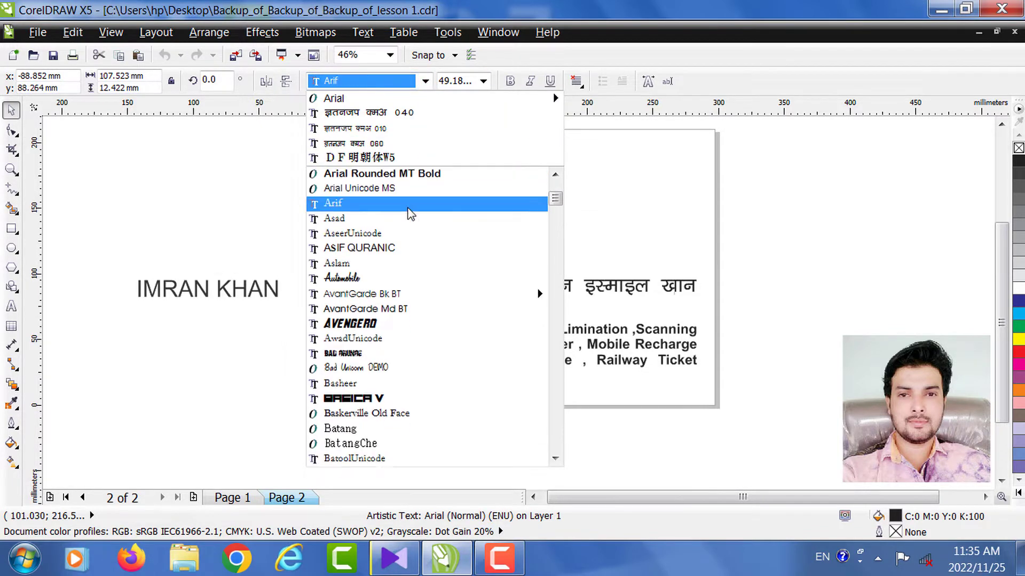
pyautogui.scroll(-1, 409, 230)
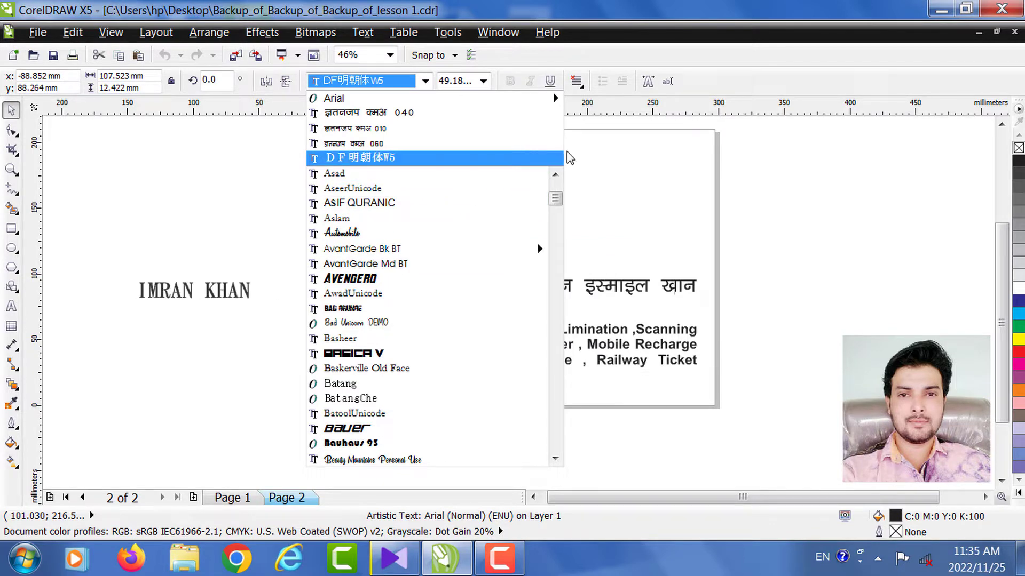
pyautogui.click(201, 155)
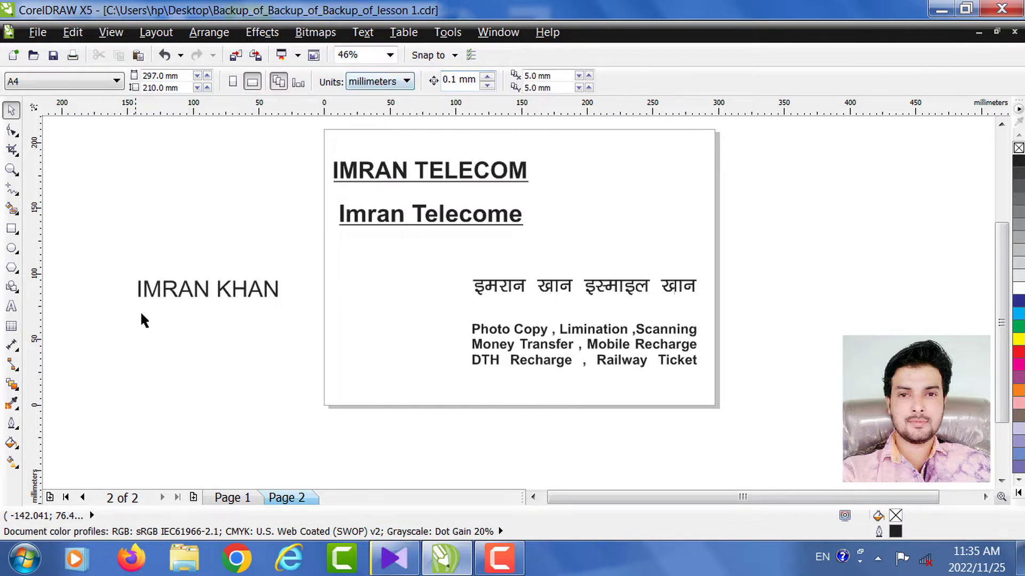
pyautogui.click(148, 286)
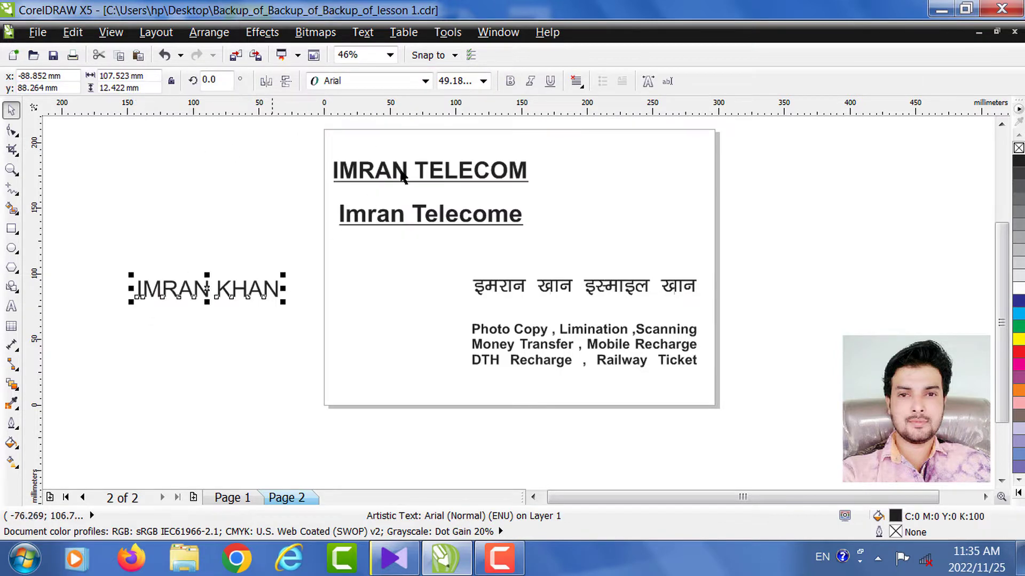
pyautogui.click(516, 83)
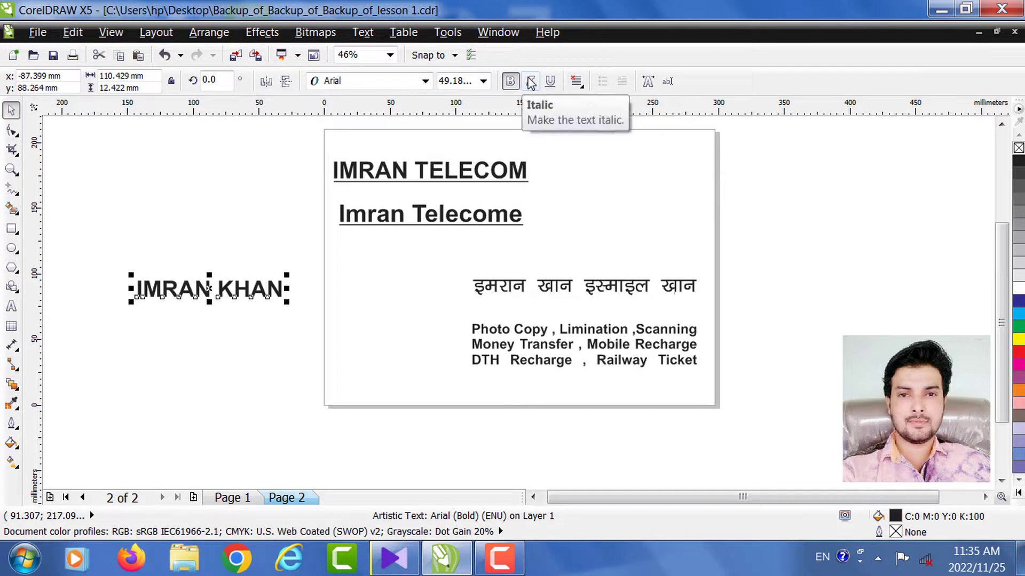
pyautogui.click(531, 83)
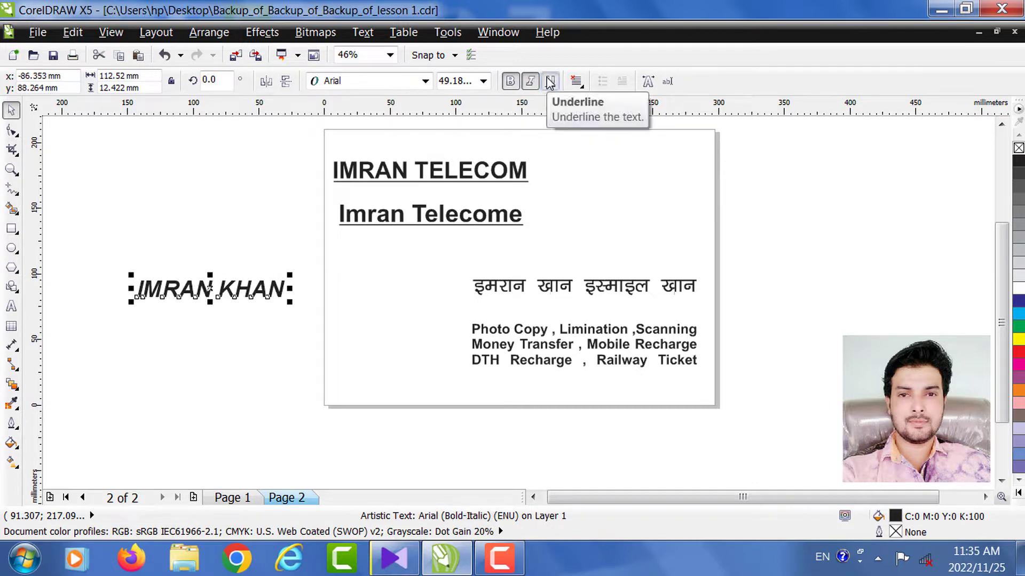
pyautogui.click(549, 83)
pyautogui.click(105, 216)
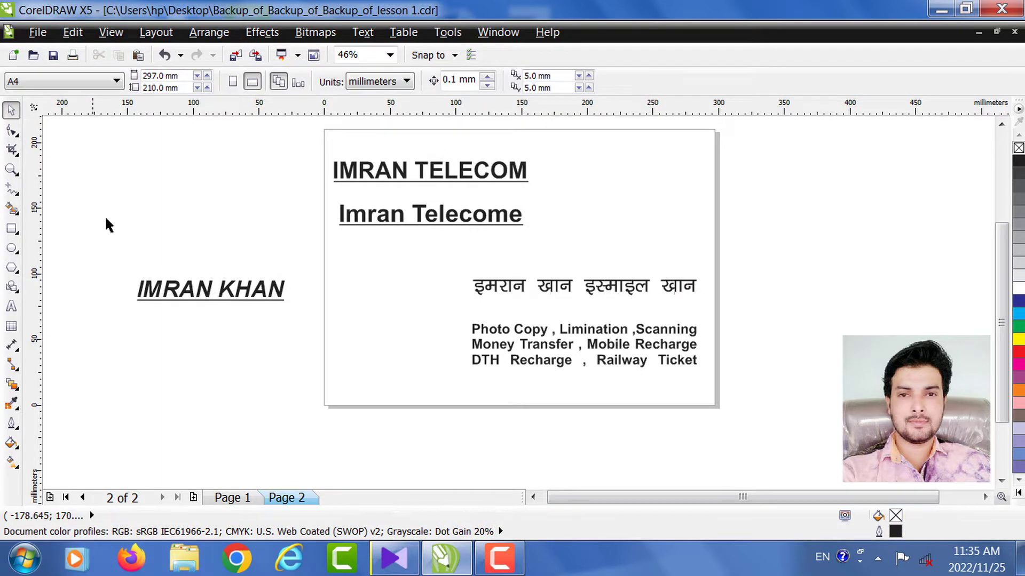
pyautogui.click(12, 169)
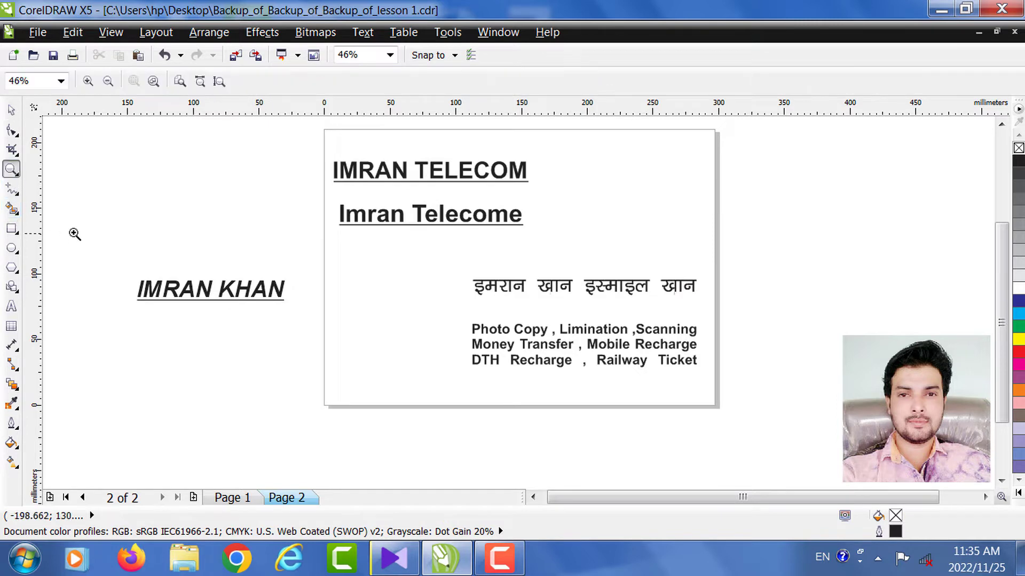
pyautogui.moveTo(119, 235); pyautogui.dragTo(319, 366)
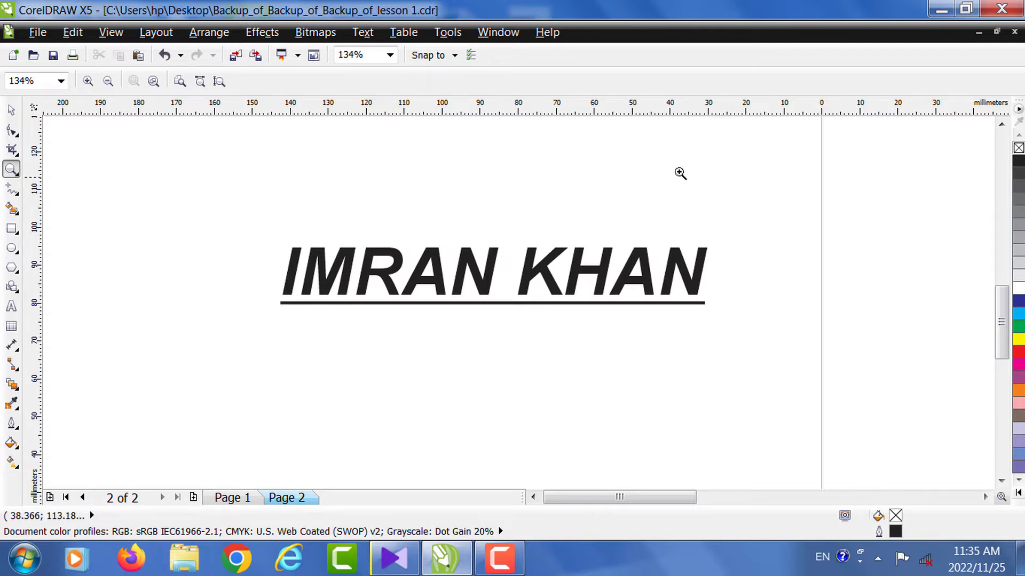
pyautogui.click(12, 119)
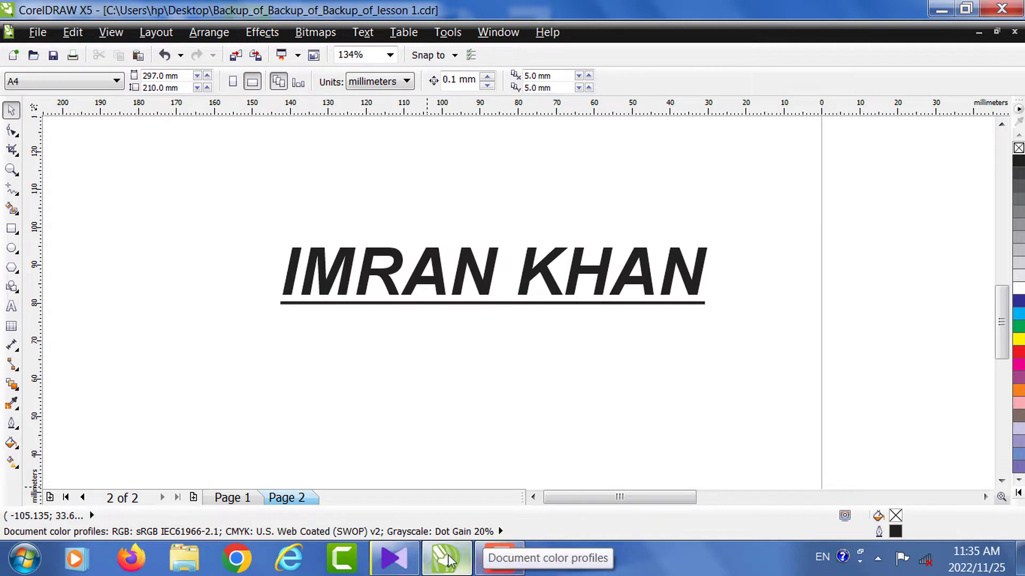
pyautogui.click(11, 171)
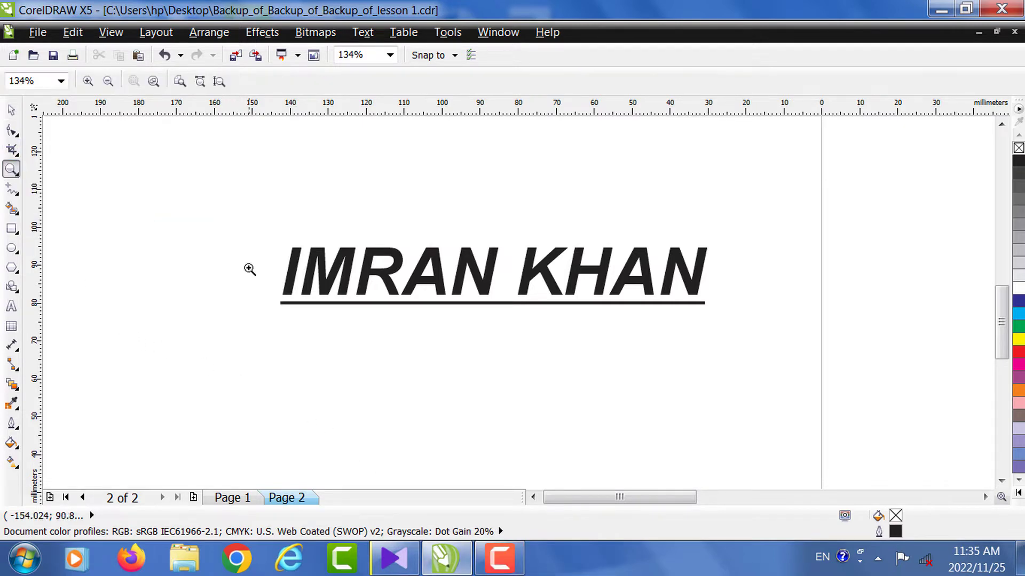
pyautogui.rightClick(249, 268)
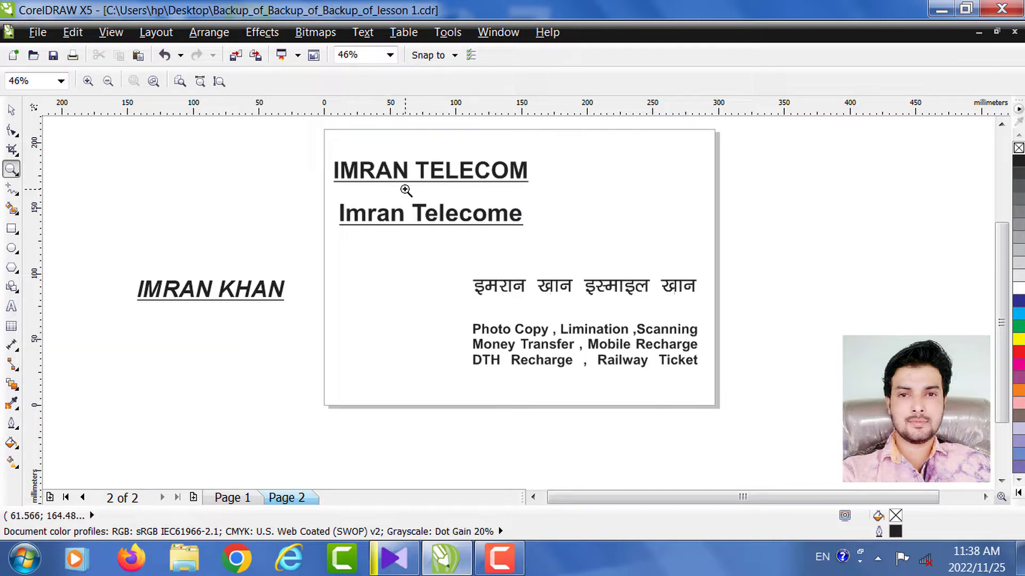
# - Type JAMIA KHAIRUL ULOOM beside the card, enlarge it to about 41 pt and move it to the card's top right
pyautogui.click(12, 307)
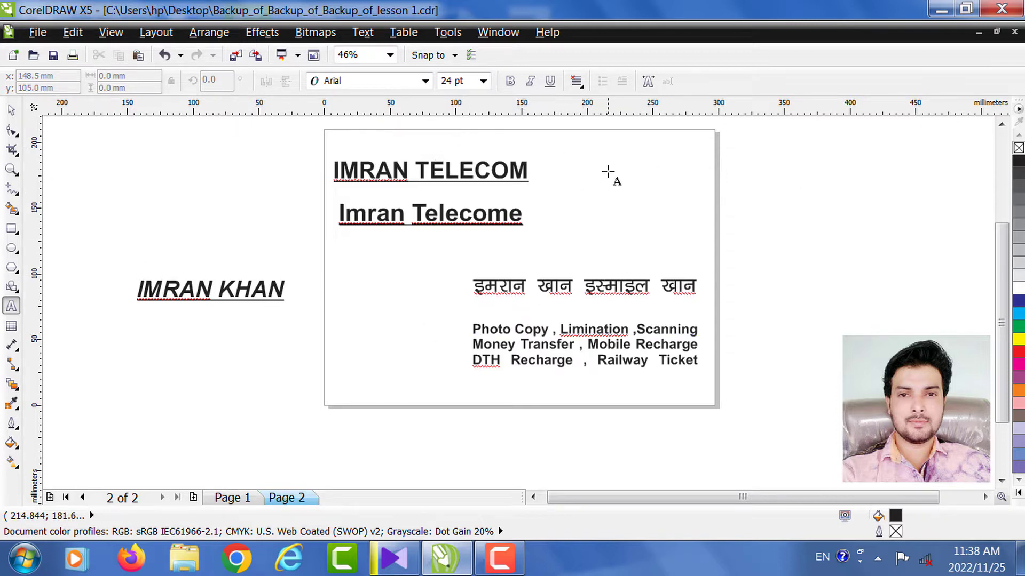
pyautogui.click(741, 171)
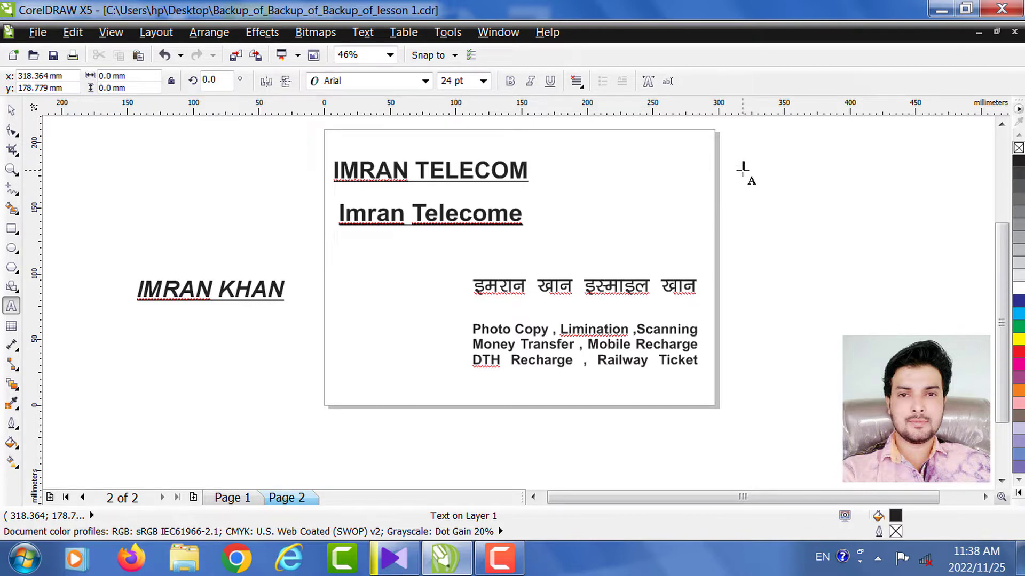
pyautogui.write('JAMIA')
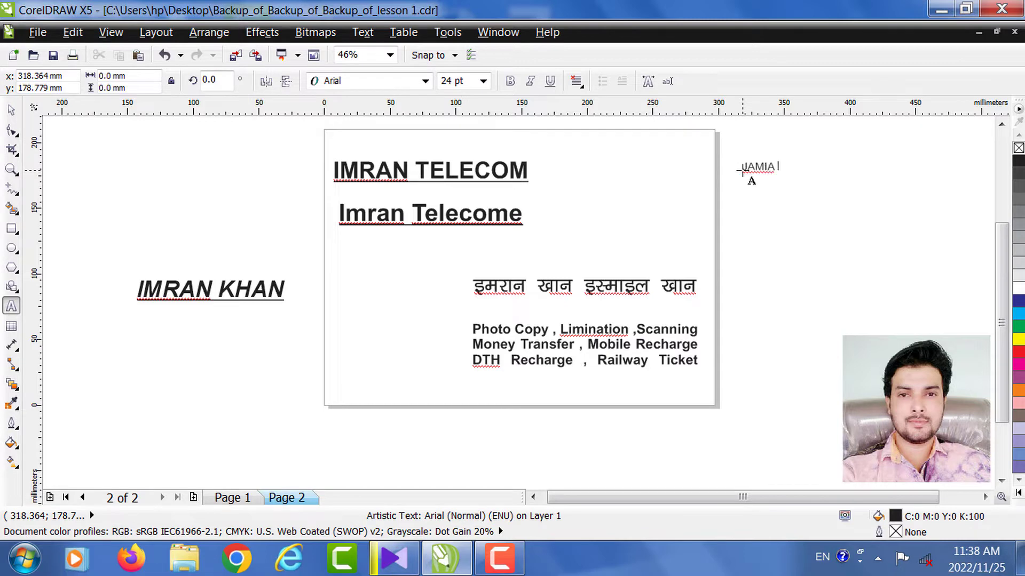
pyautogui.write(' KHAIRUL ULOOM')
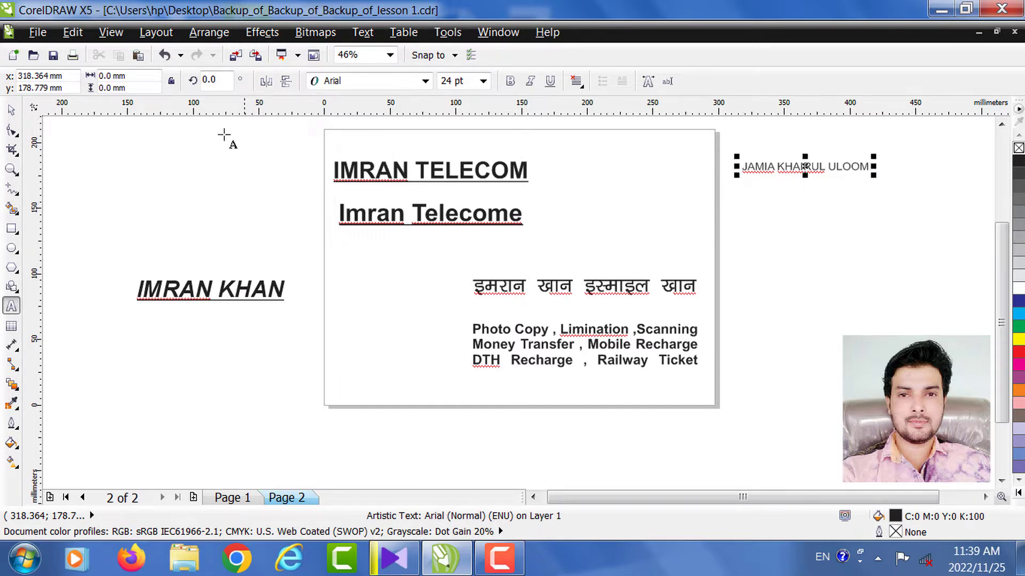
pyautogui.click(13, 111)
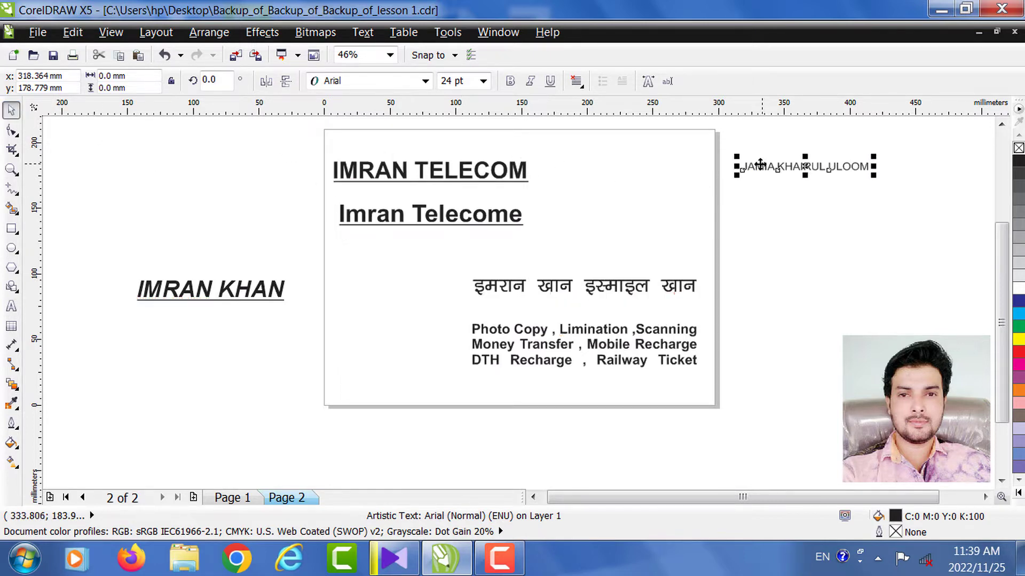
pyautogui.moveTo(734, 177); pyautogui.dragTo(643, 203)
pyautogui.moveTo(817, 172); pyautogui.dragTo(759, 193)
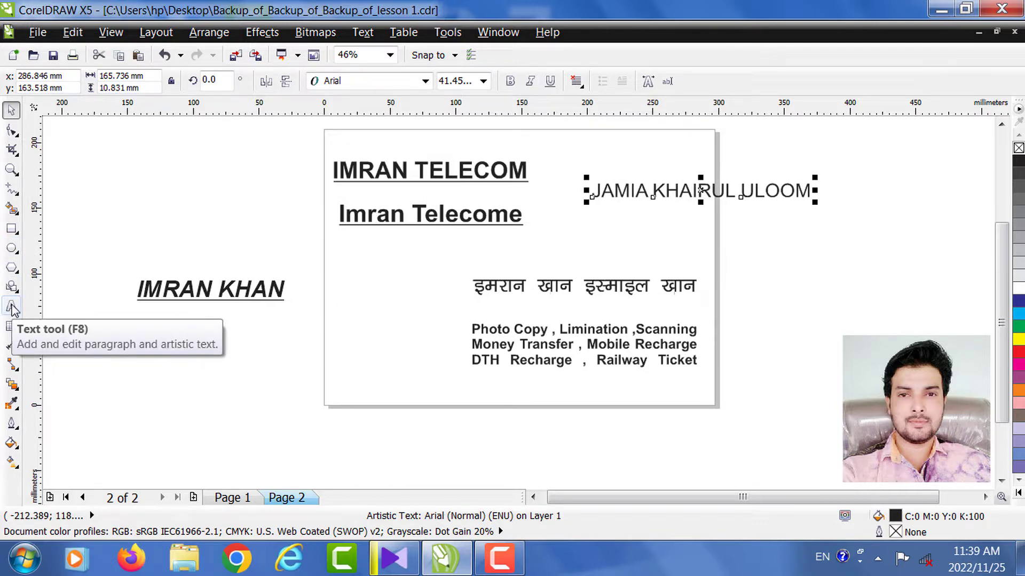
pyautogui.click(11, 308)
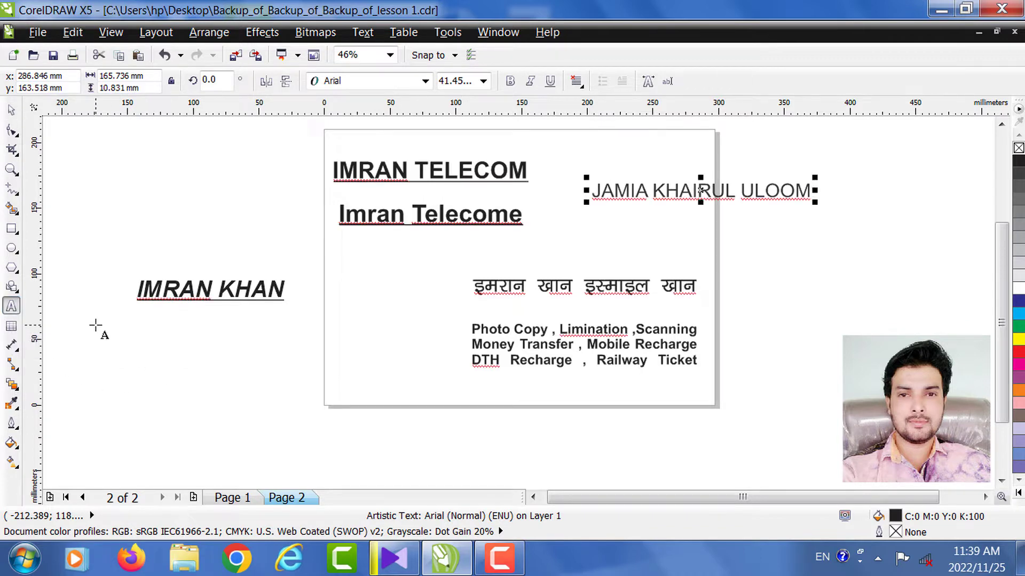
pyautogui.click(97, 345)
pyautogui.moveTo(97, 326); pyautogui.dragTo(304, 429)
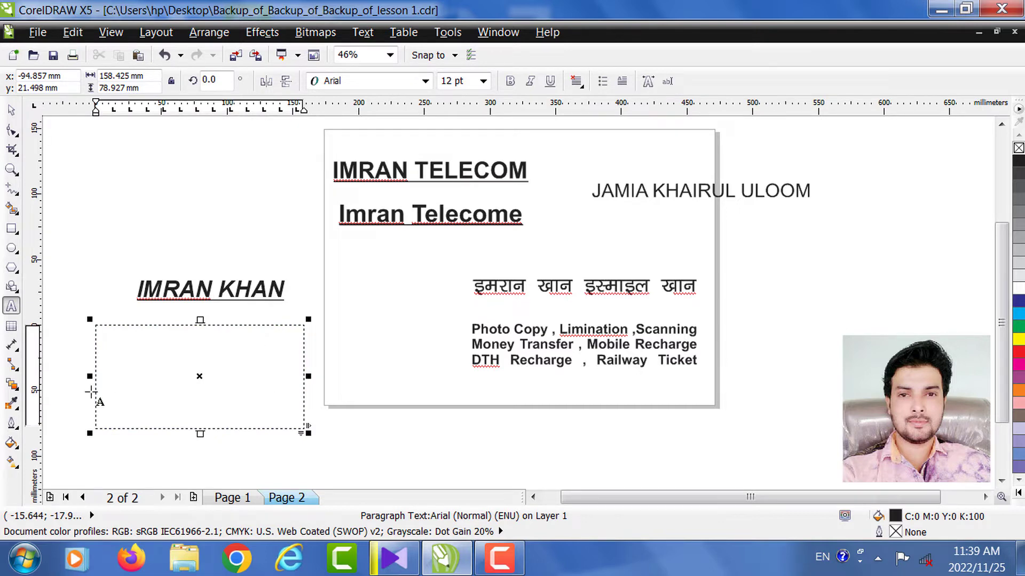
pyautogui.write('IAM')
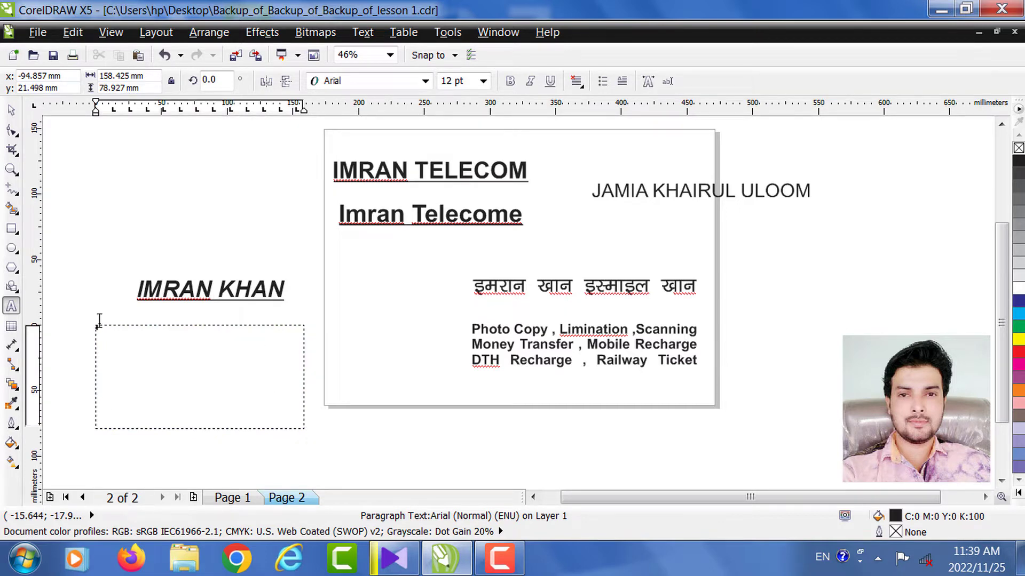
pyautogui.click(97, 320)
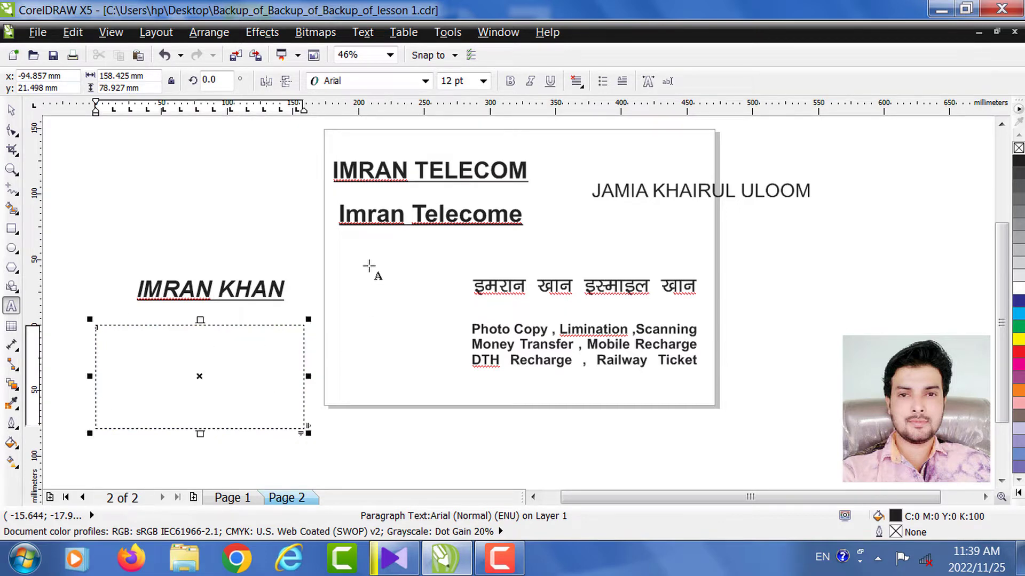
pyautogui.click(446, 81)
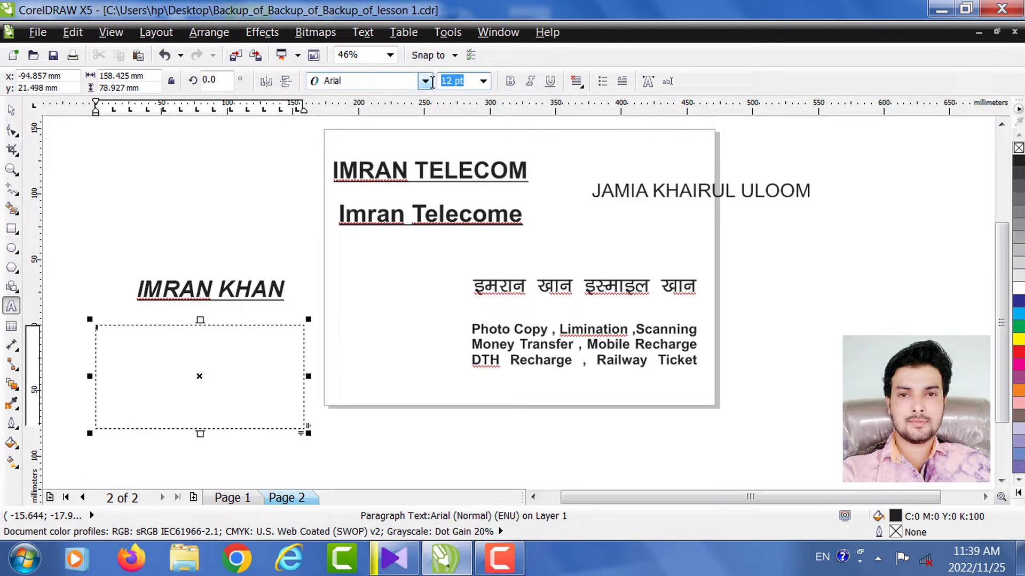
pyautogui.write('20')
pyautogui.press('Return')
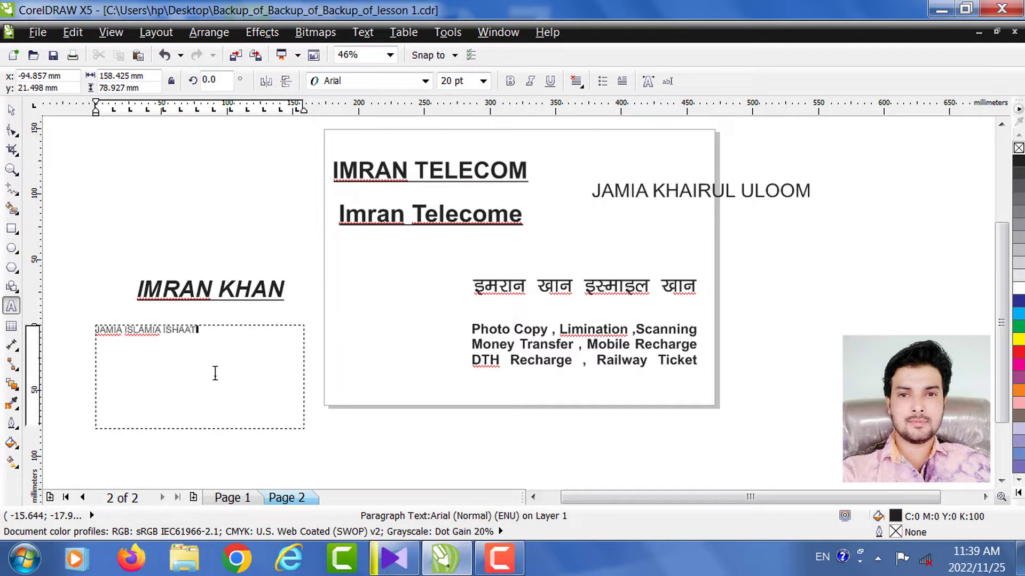
# - Complete JAMIA ISLAMIA ISHAATUL ULOOM and set the whole paragraph to 36 pt
pyautogui.write('UL ULOOM')
pyautogui.click(243, 364)
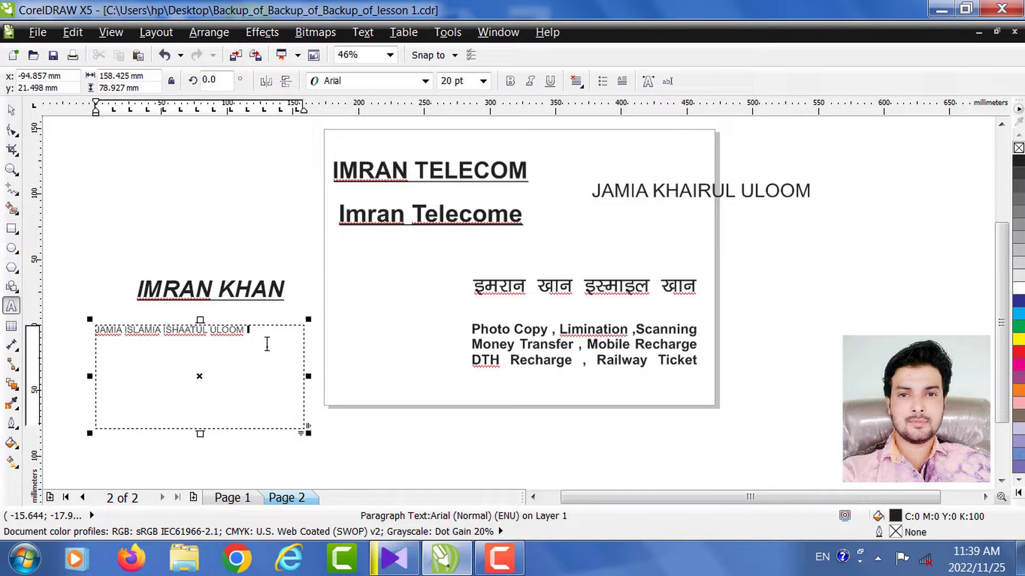
pyautogui.hscroll(-3, 157, 361)
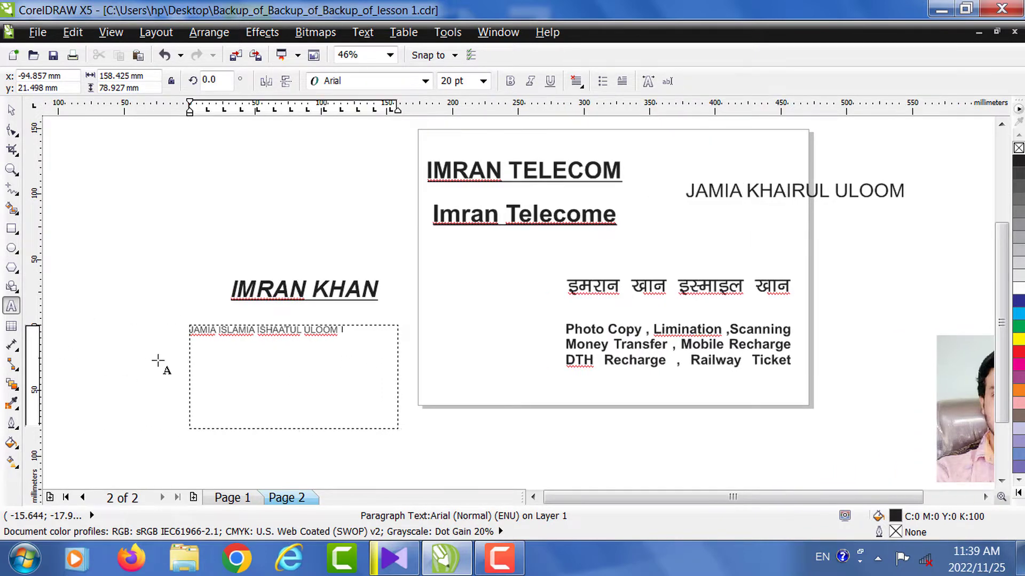
pyautogui.hotkey('ctrl', 'a')
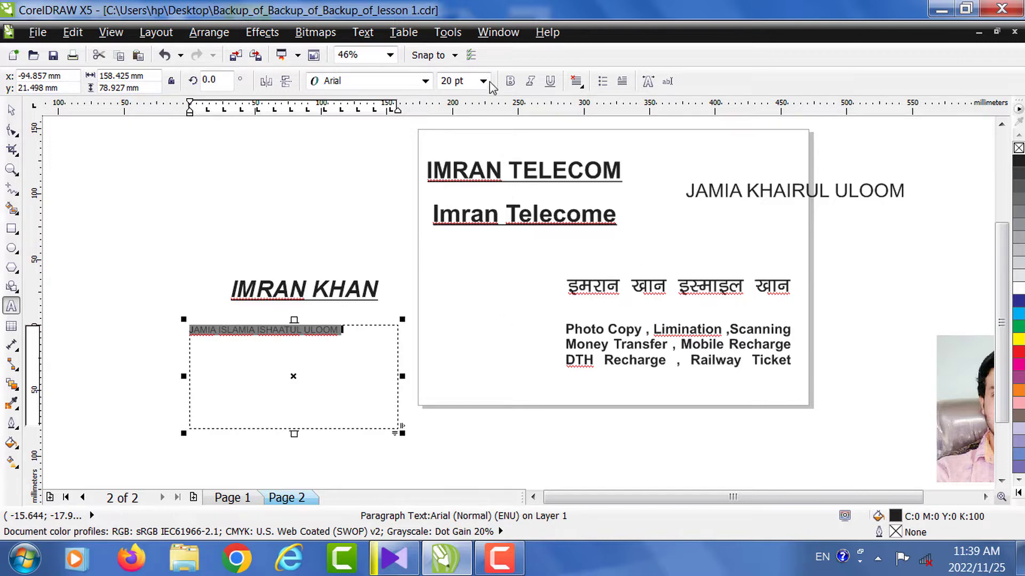
pyautogui.click(483, 81)
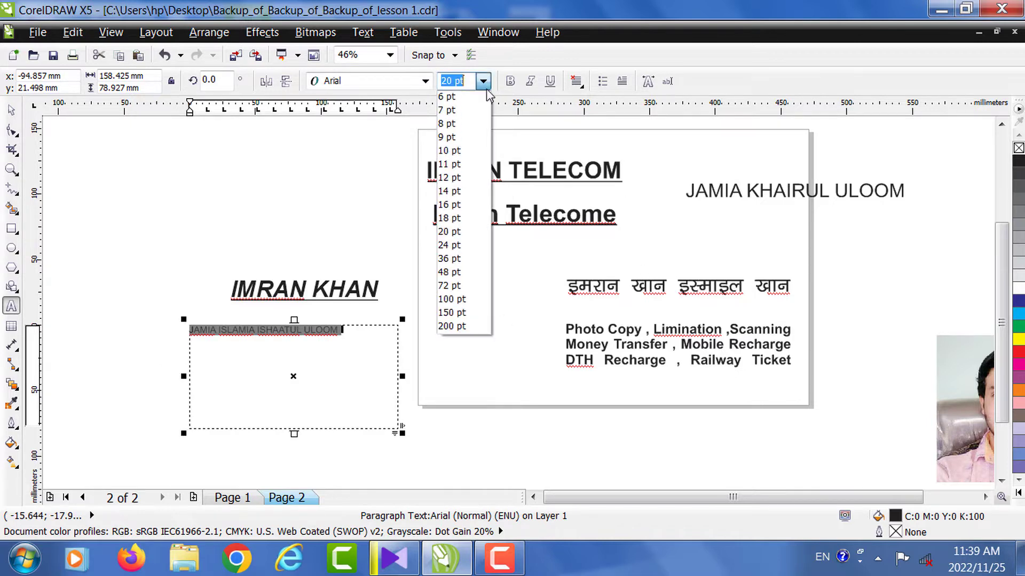
pyautogui.click(460, 260)
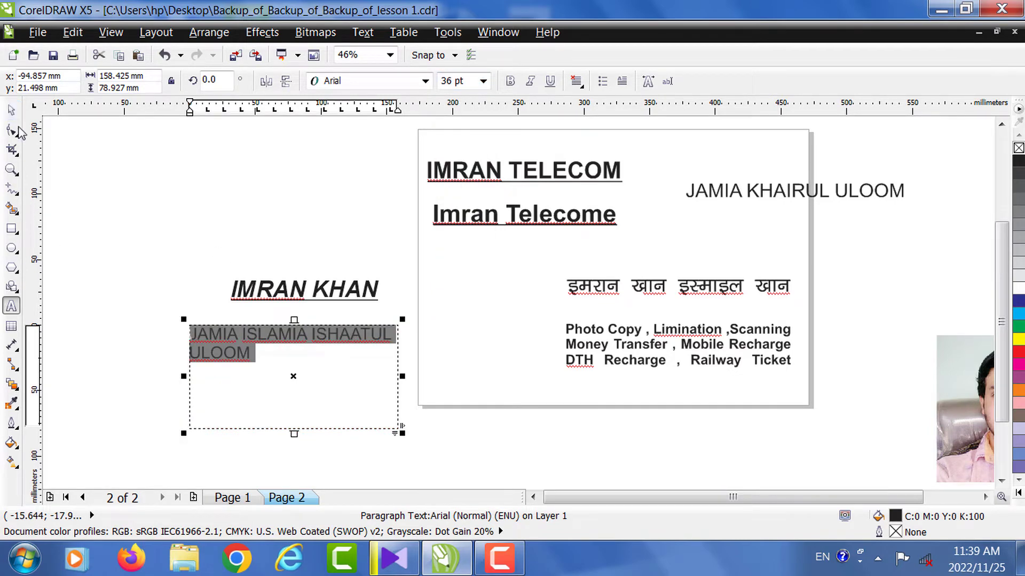
pyautogui.click(11, 110)
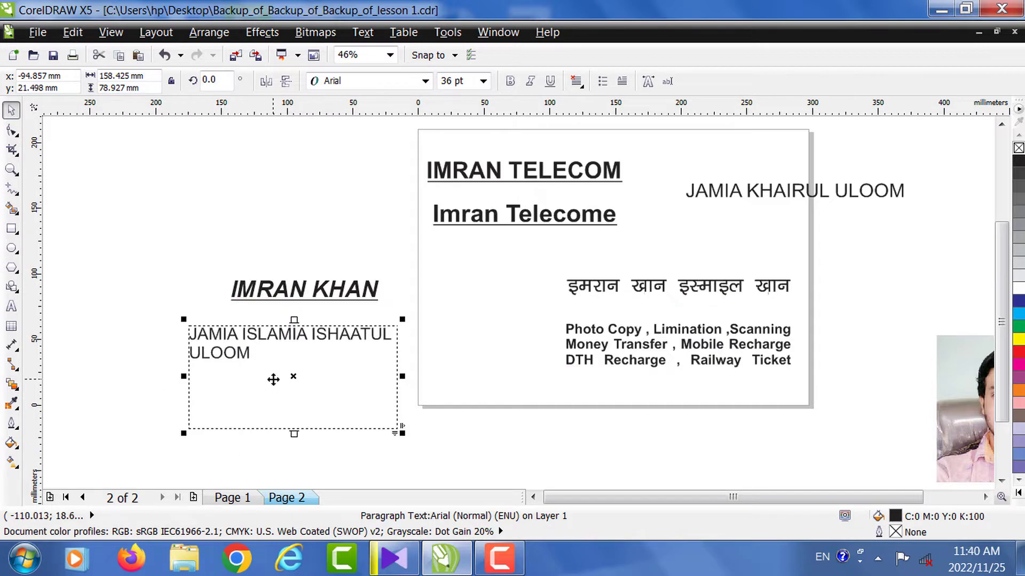
pyautogui.moveTo(273, 380); pyautogui.dragTo(262, 378)
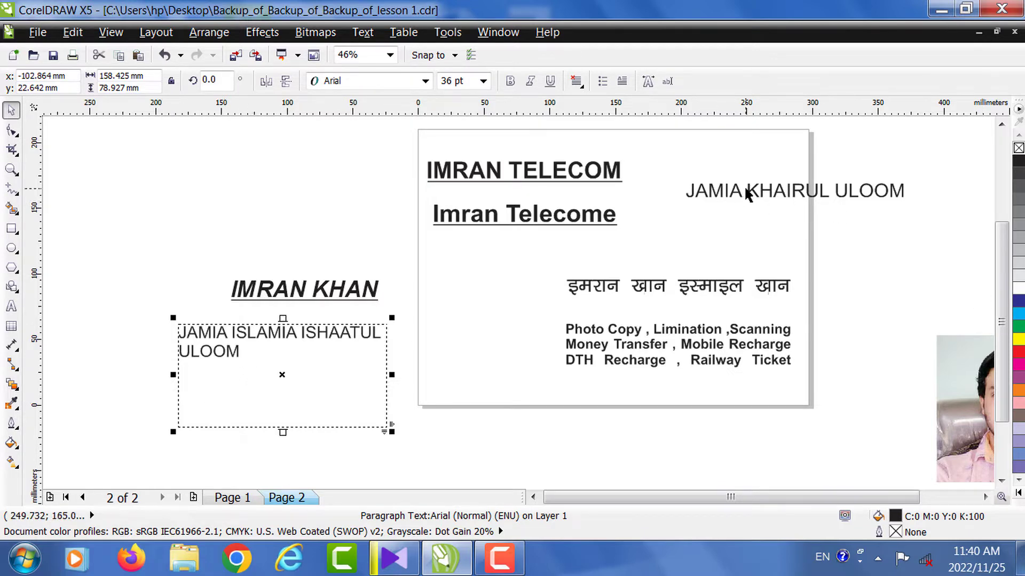
pyautogui.moveTo(674, 167); pyautogui.dragTo(985, 235)
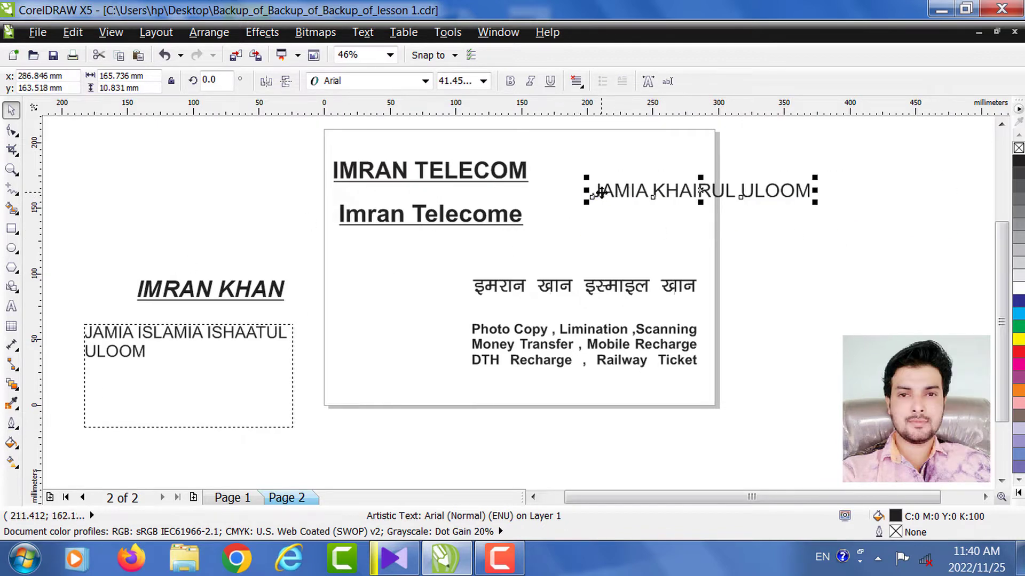
pyautogui.click(12, 169)
pyautogui.moveTo(583, 167); pyautogui.dragTo(907, 249)
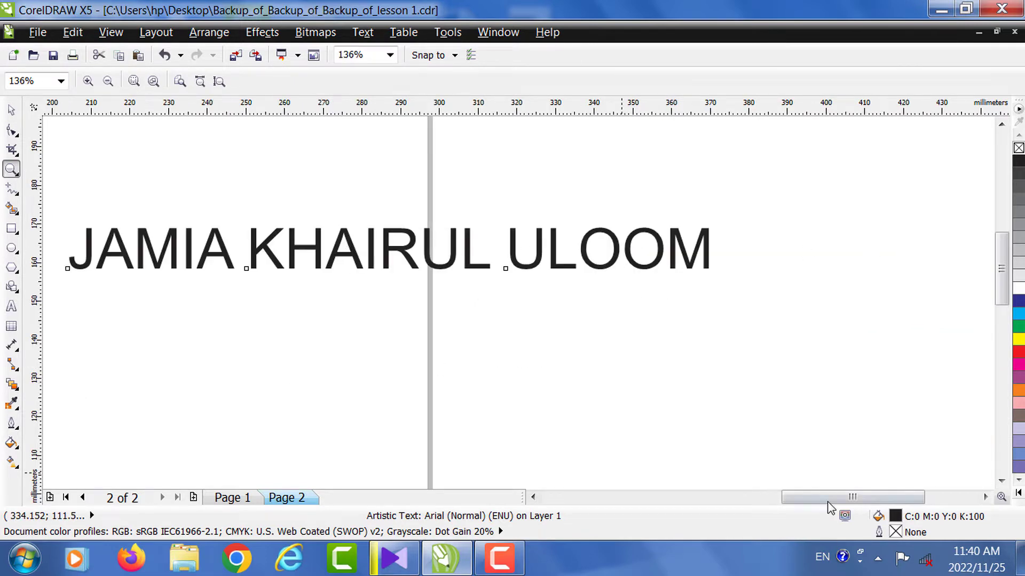
pyautogui.moveTo(826, 498); pyautogui.dragTo(732, 498)
pyautogui.rightClick(715, 438)
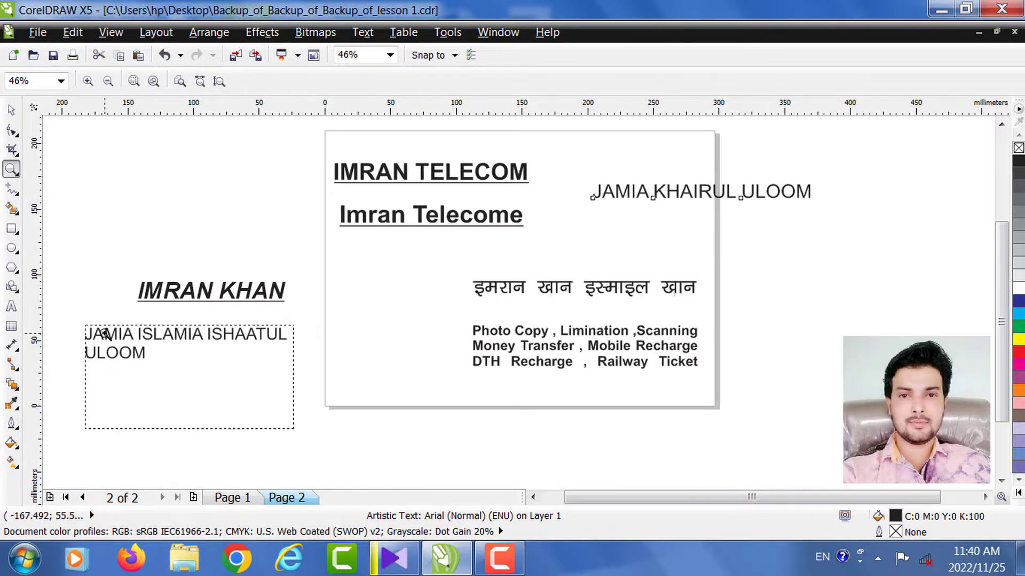
pyautogui.moveTo(63, 308); pyautogui.dragTo(335, 459)
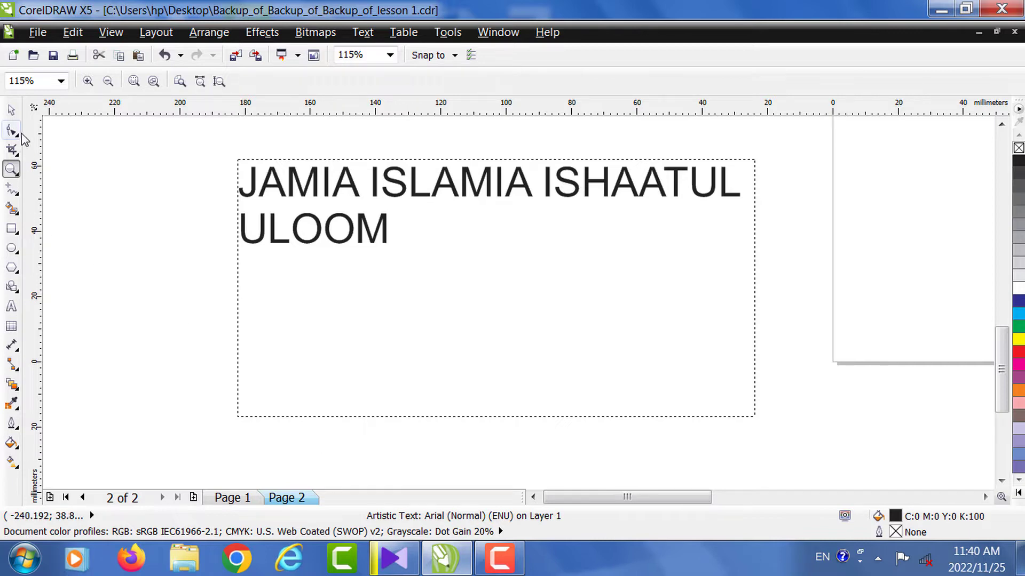
pyautogui.rightClick(241, 267)
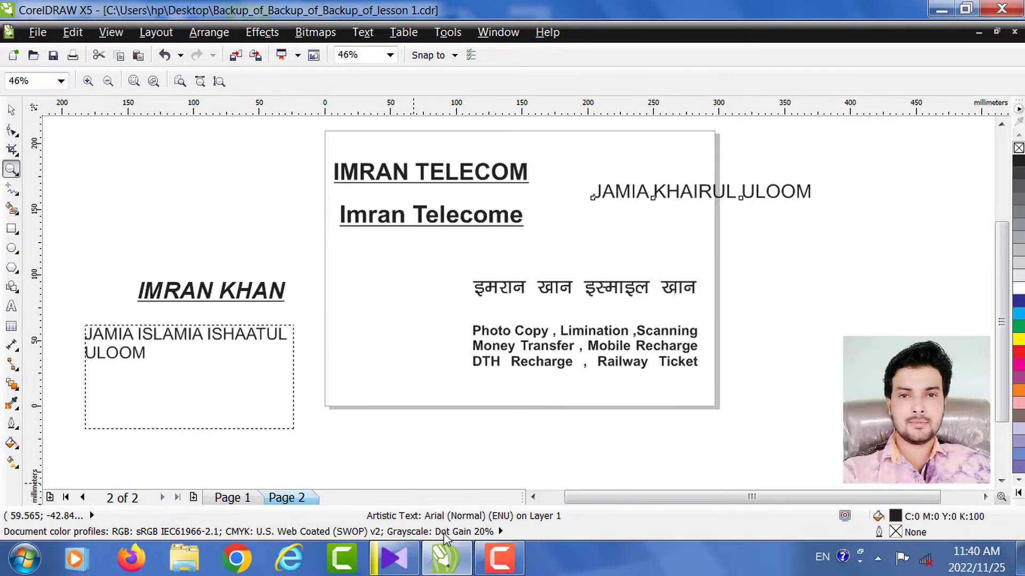
pyautogui.click(499, 557)
pyautogui.click(950, 483)
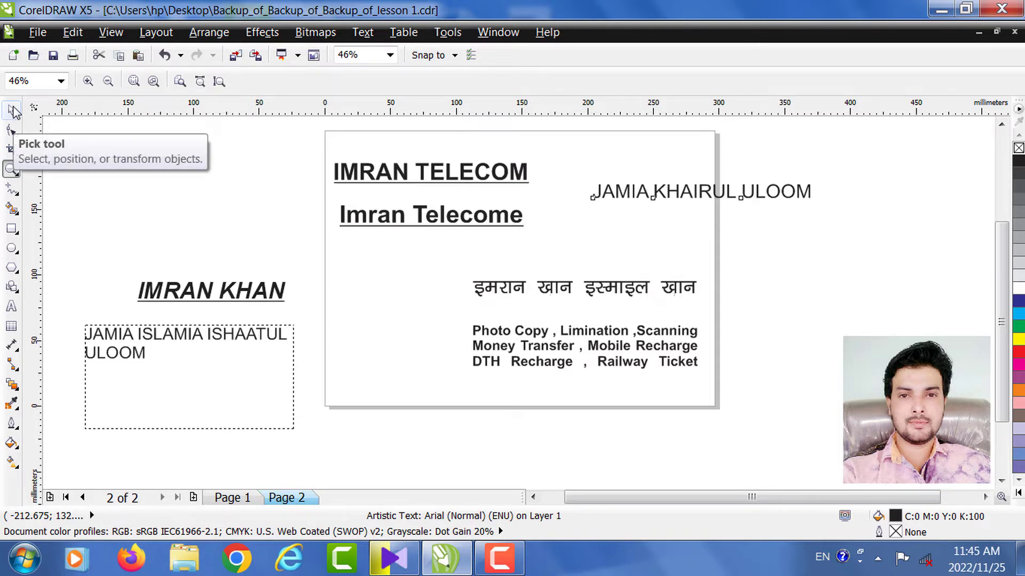
# - Select both Imran Telecom headings and zoom in on them
pyautogui.click(13, 111)
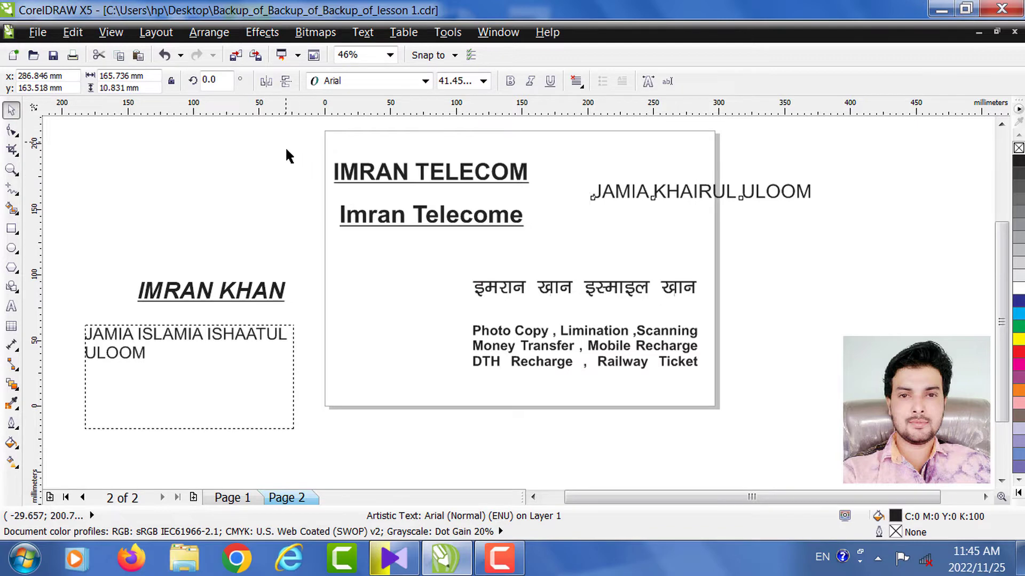
pyautogui.moveTo(286, 142); pyautogui.dragTo(553, 257)
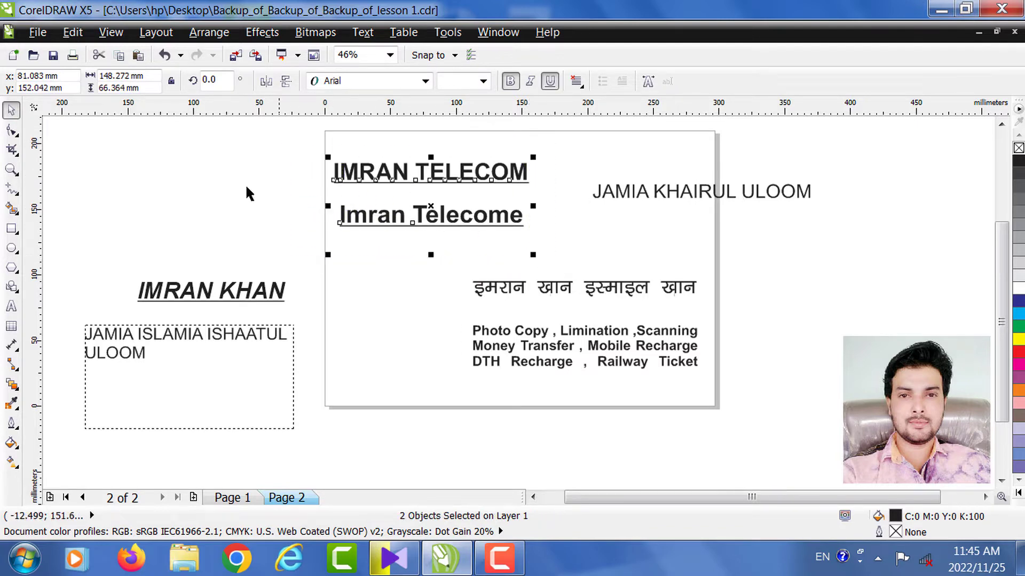
pyautogui.click(12, 170)
pyautogui.moveTo(306, 146); pyautogui.dragTo(694, 400)
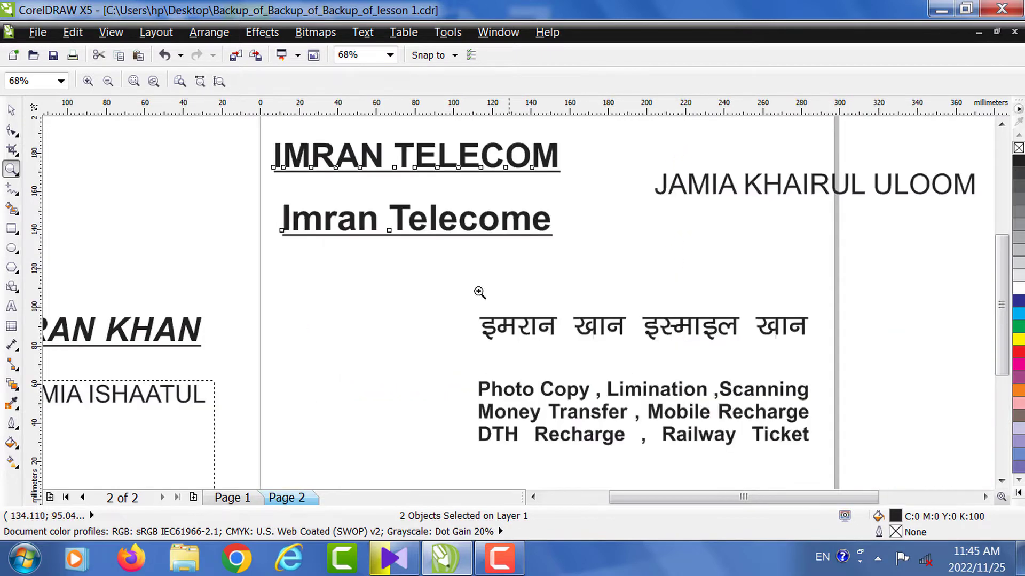
pyautogui.click(11, 112)
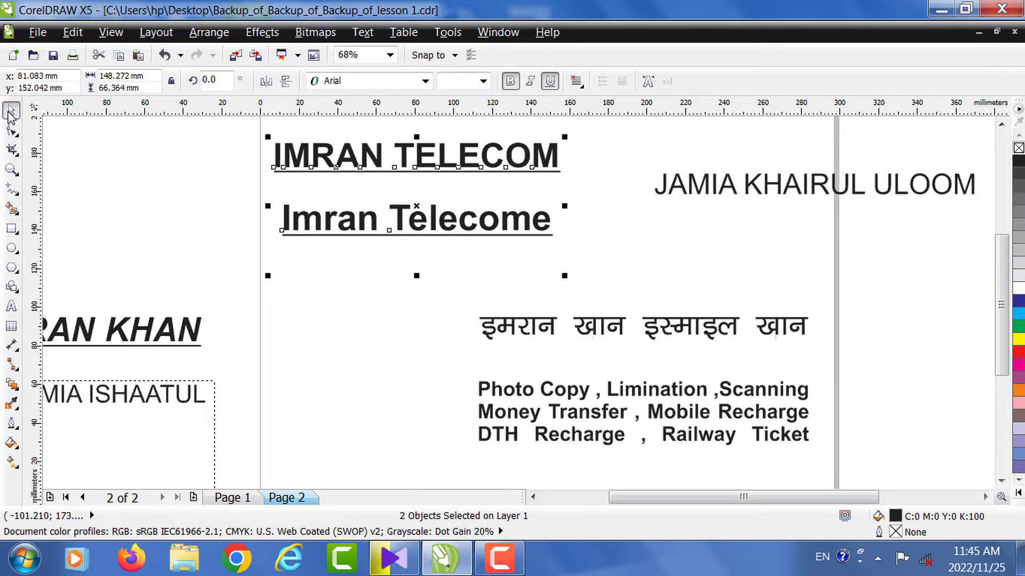
pyautogui.click(366, 284)
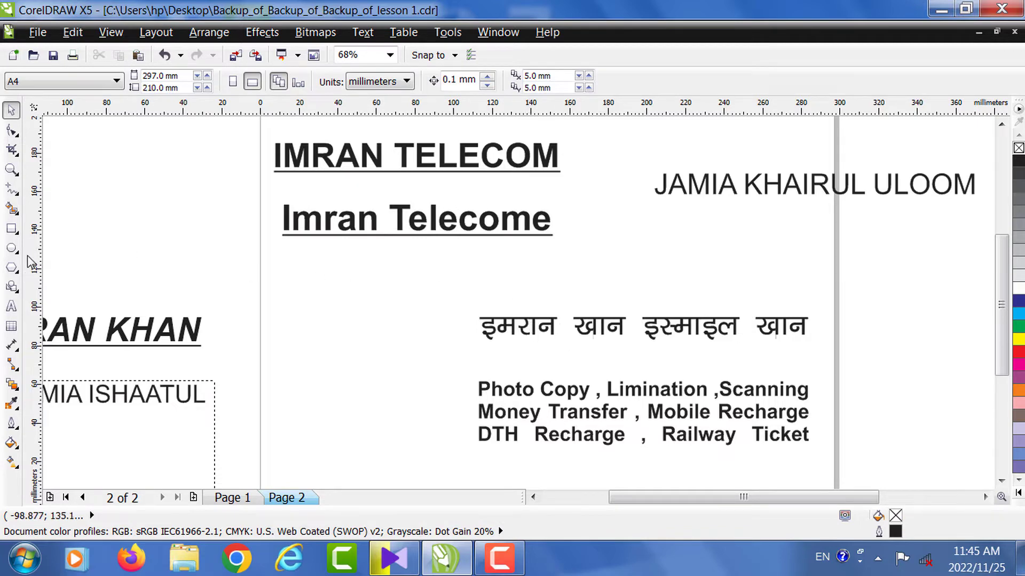
# - Zoom in on the Hindi name line
pyautogui.click(11, 169)
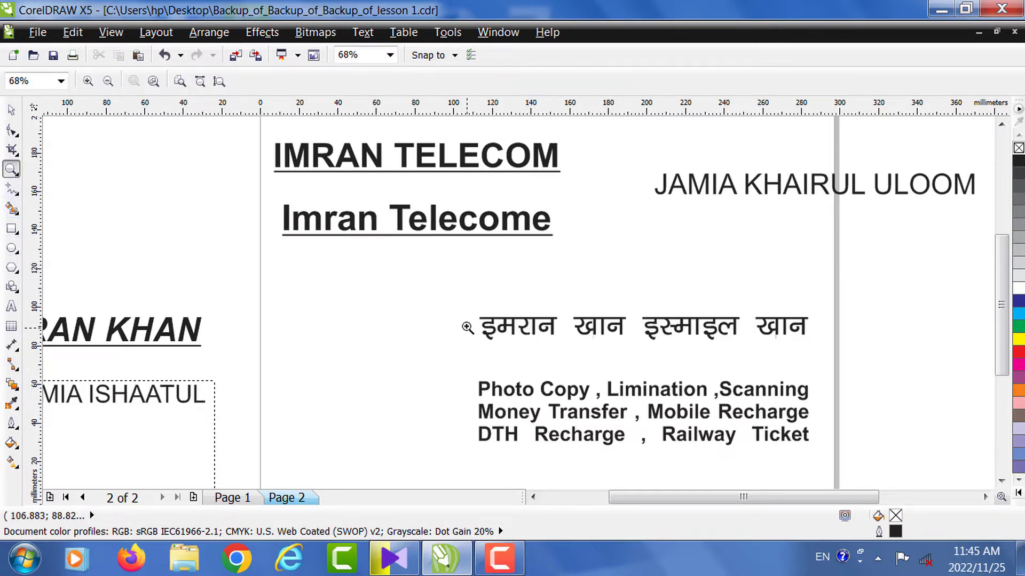
pyautogui.moveTo(462, 305); pyautogui.dragTo(833, 367)
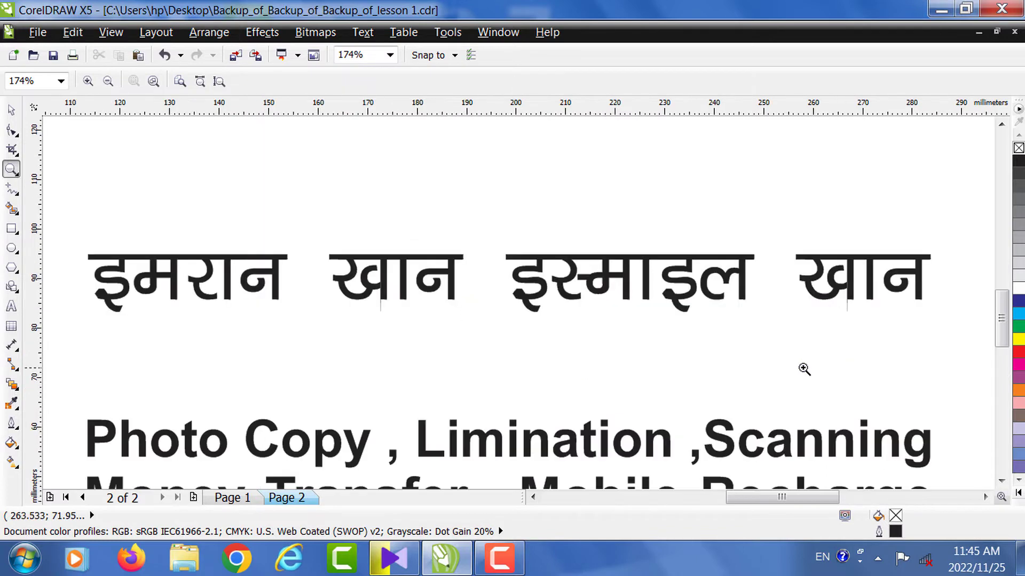
pyautogui.click(11, 110)
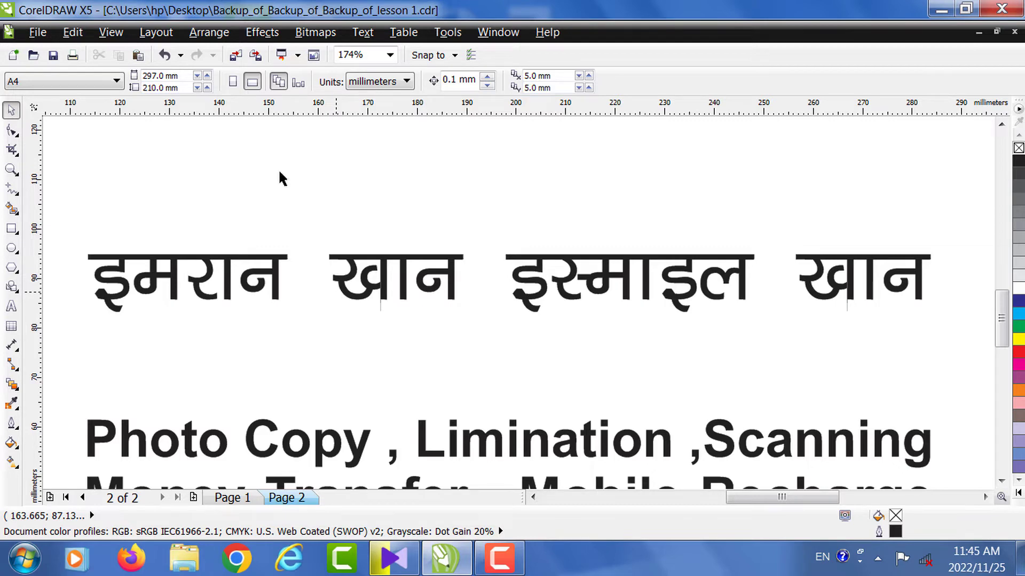
# - Preview Kruti Dev fonts on the Hindi name, keep Kruti Dev 040, and zoom out to the whole page
pyautogui.click(433, 270)
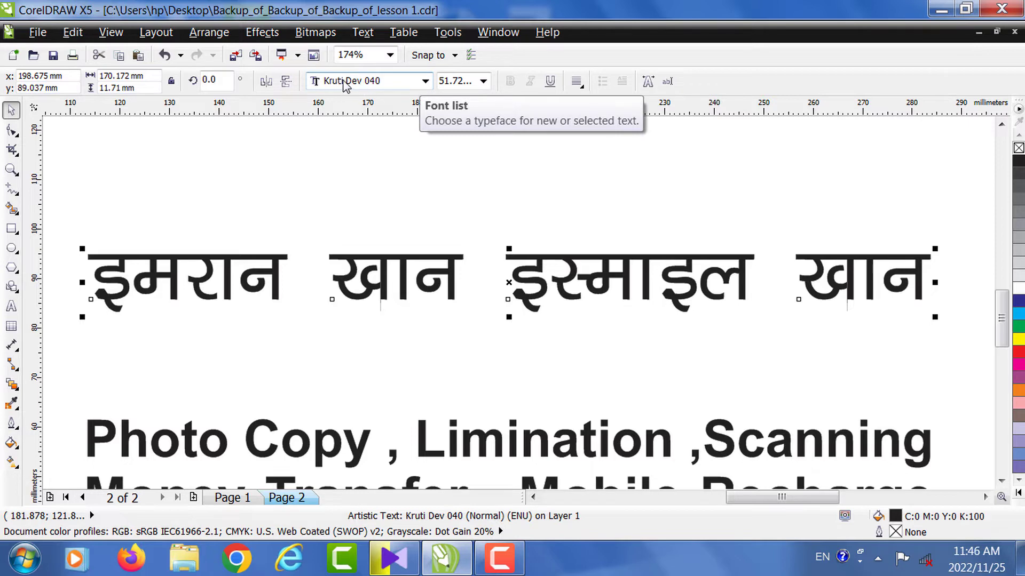
pyautogui.click(423, 83)
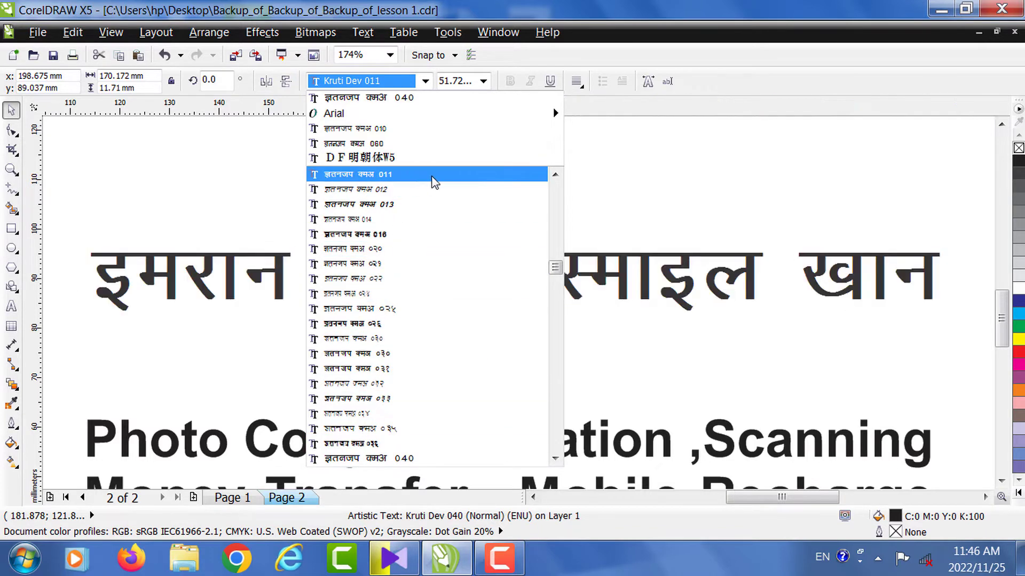
pyautogui.click(703, 198)
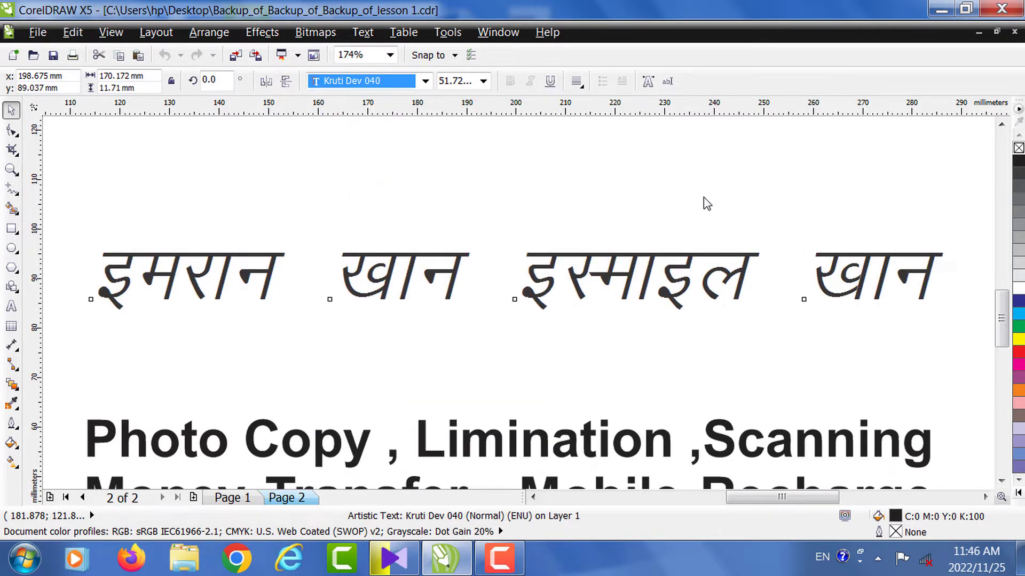
pyautogui.moveTo(704, 197); pyautogui.dragTo(114, 144)
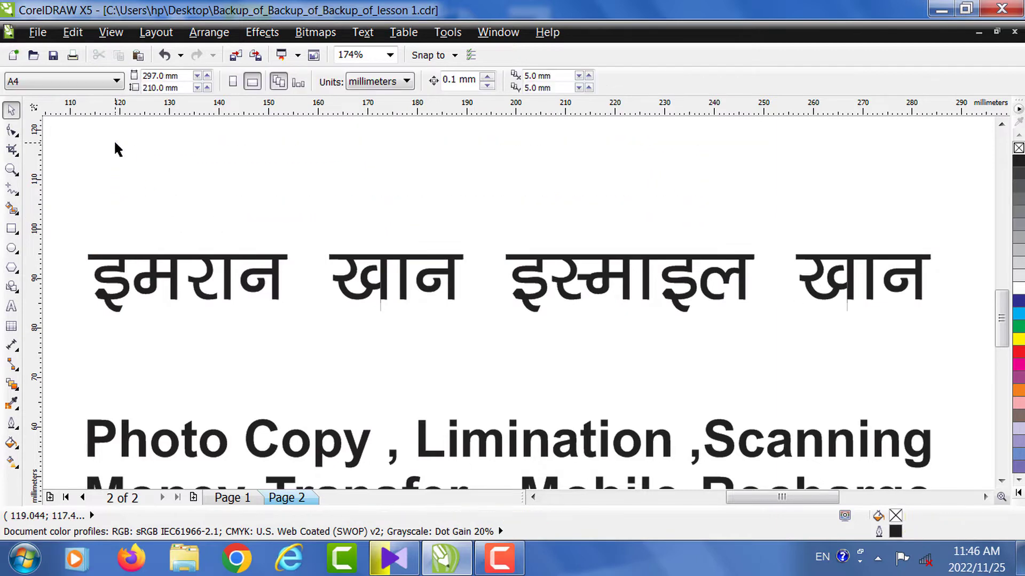
pyautogui.click(11, 170)
pyautogui.keyDown('shift'); pyautogui.click(212, 204); pyautogui.keyUp('shift')
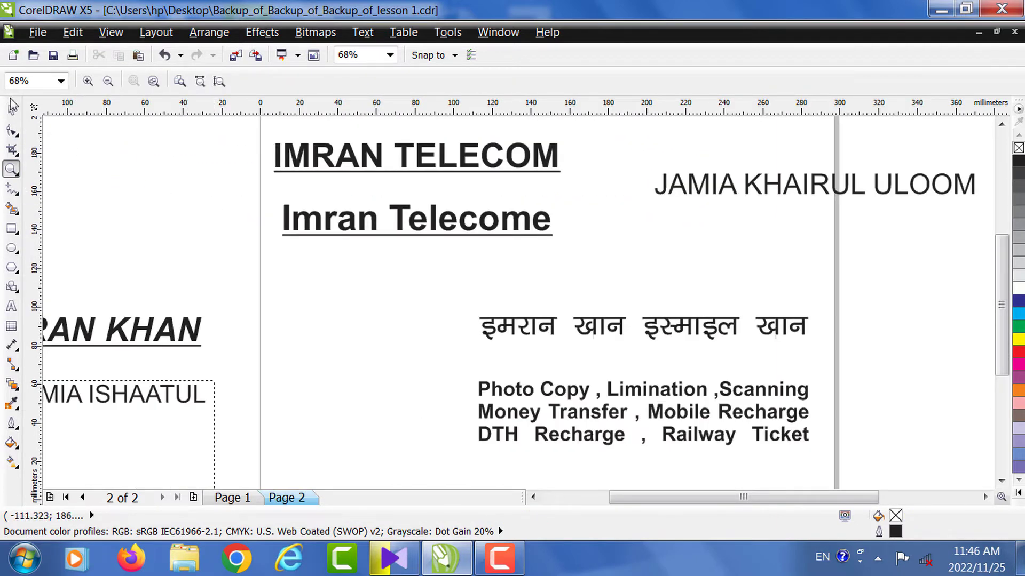
# - Change the IMRAN TELECOM heading's font to AVENGERO
pyautogui.click(12, 113)
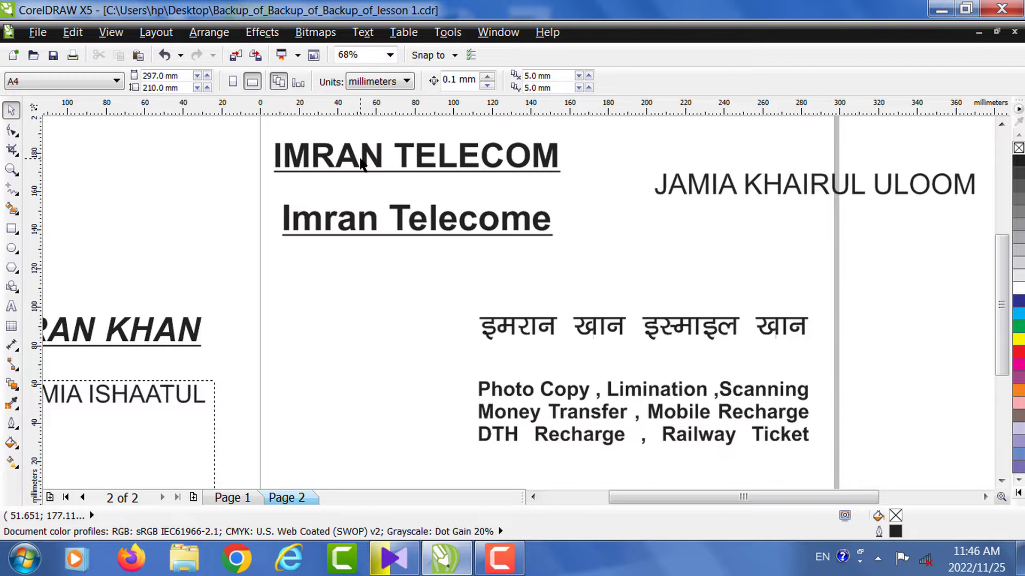
pyautogui.click(1001, 126)
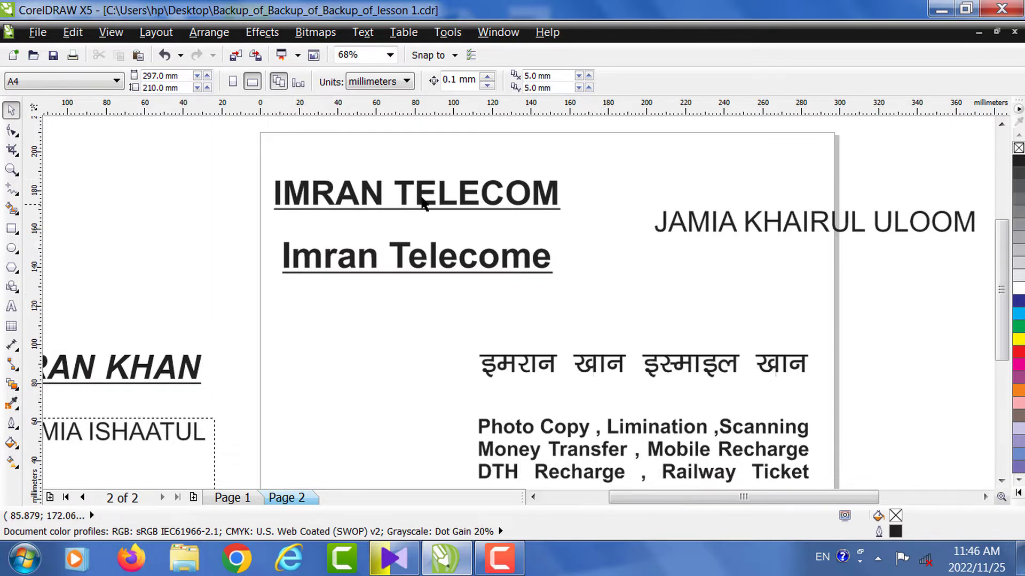
pyautogui.click(404, 190)
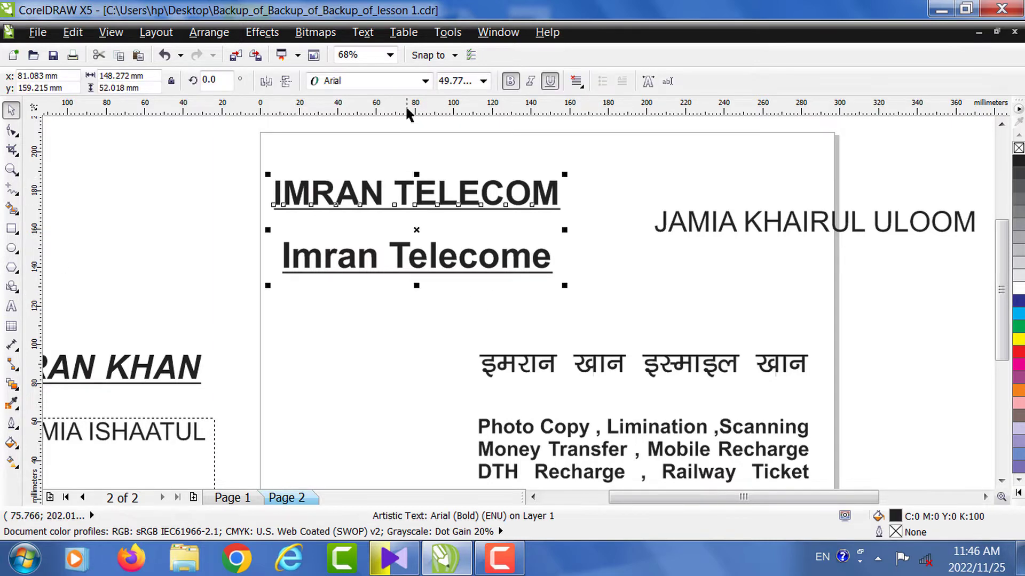
pyautogui.click(425, 81)
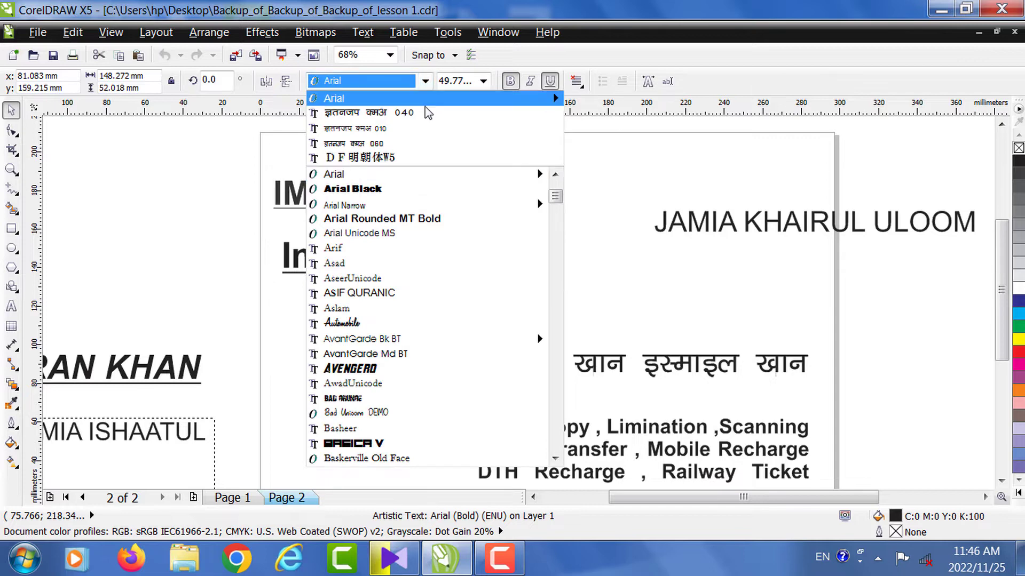
pyautogui.click(385, 370)
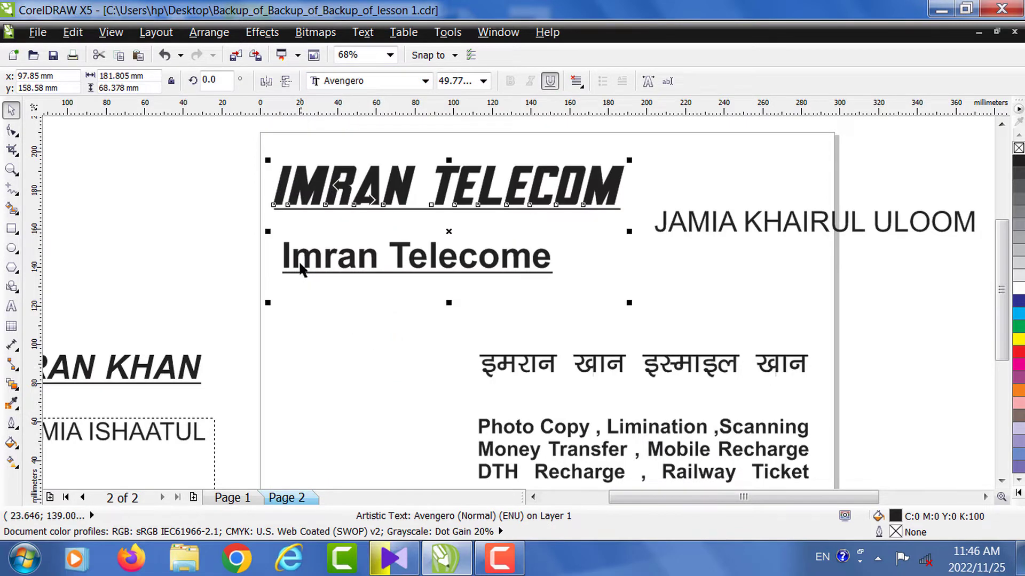
pyautogui.click(223, 236)
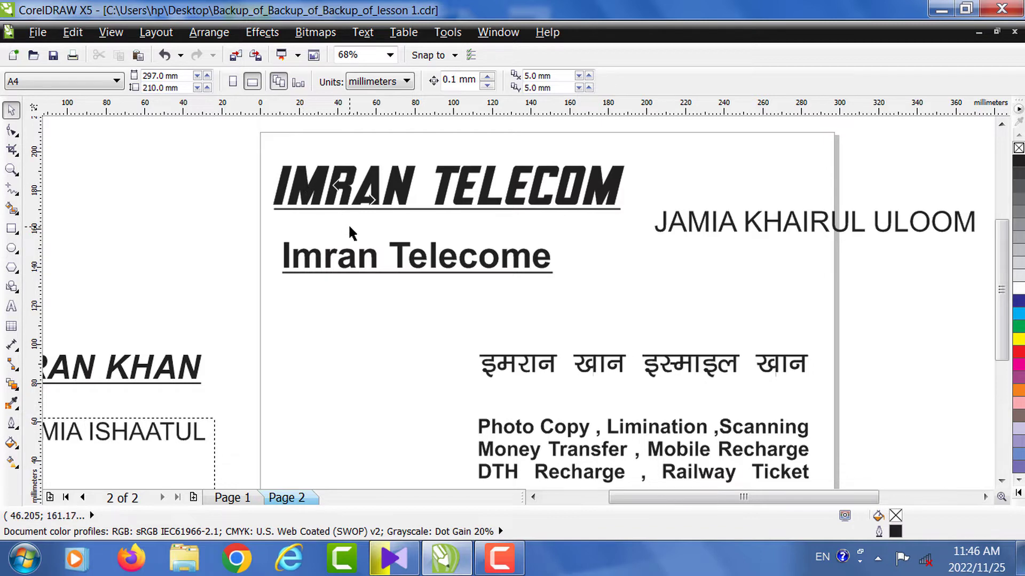
# - Set the Imran Telecome line in the Automobile font
pyautogui.click(351, 259)
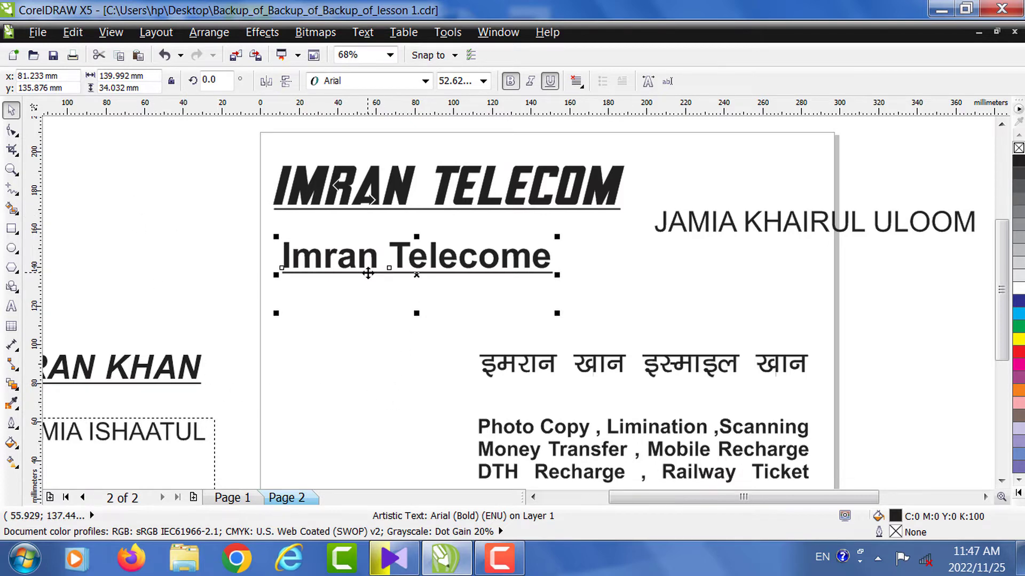
pyautogui.click(425, 81)
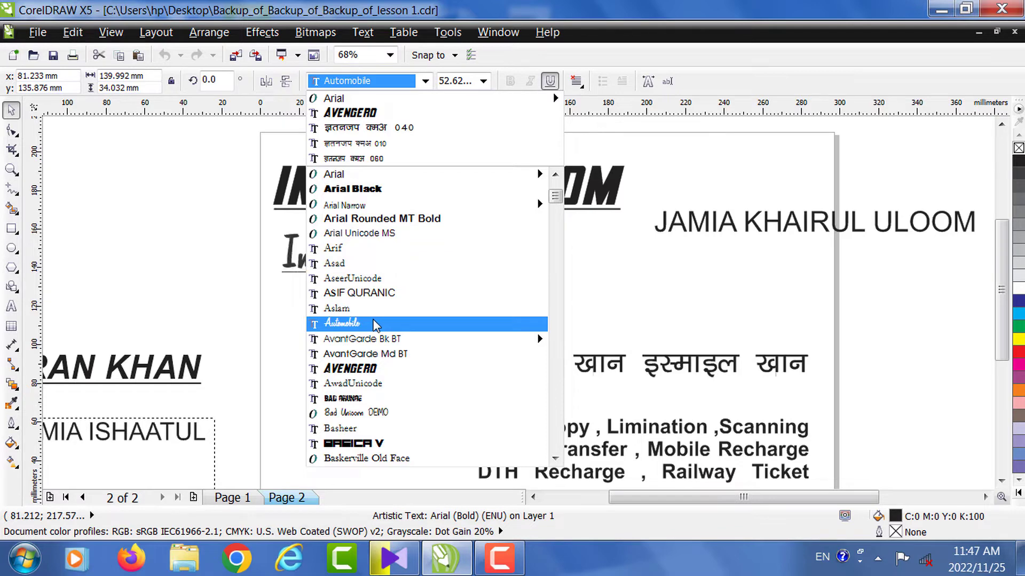
pyautogui.click(374, 322)
pyautogui.click(185, 242)
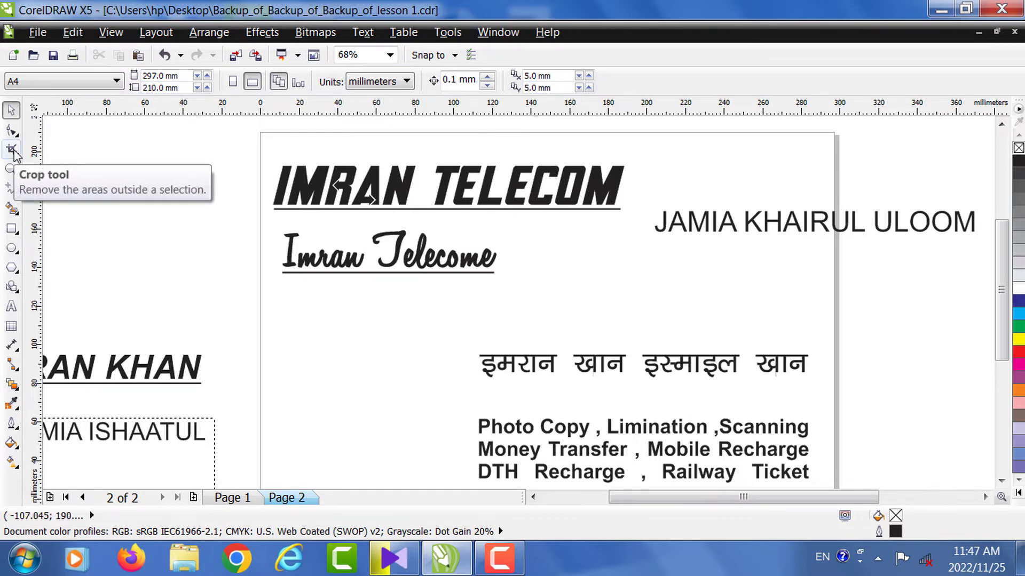
# - Zoom in to inspect the Imran Telecome line, then zoom back out to the card
pyautogui.click(11, 169)
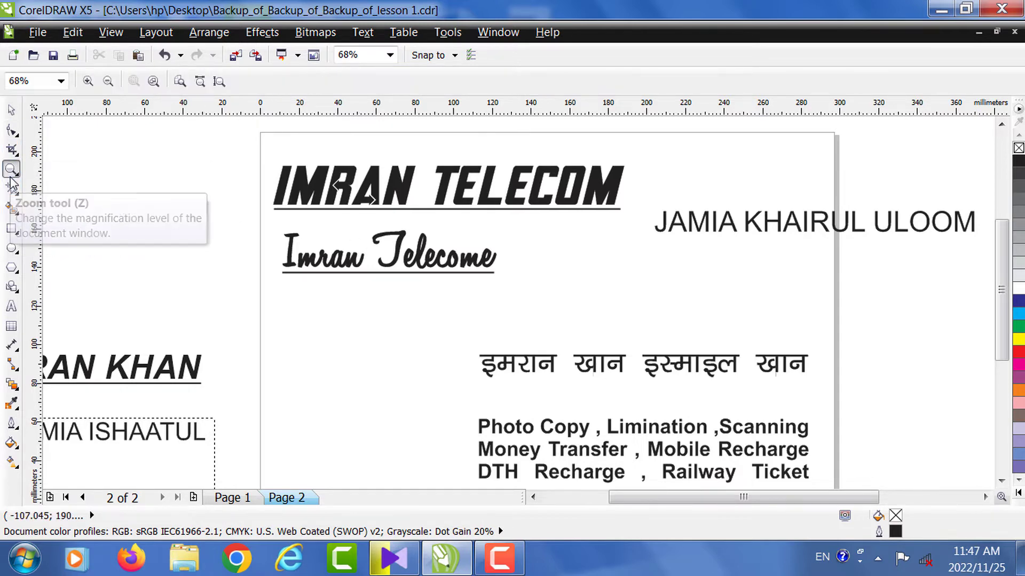
pyautogui.moveTo(279, 230); pyautogui.dragTo(594, 309)
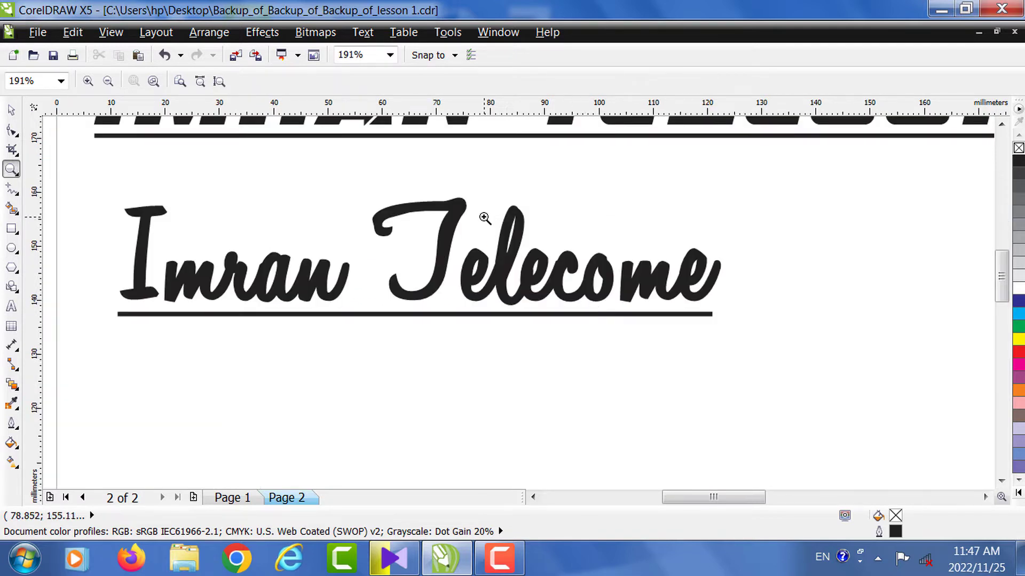
pyautogui.rightClick(479, 217)
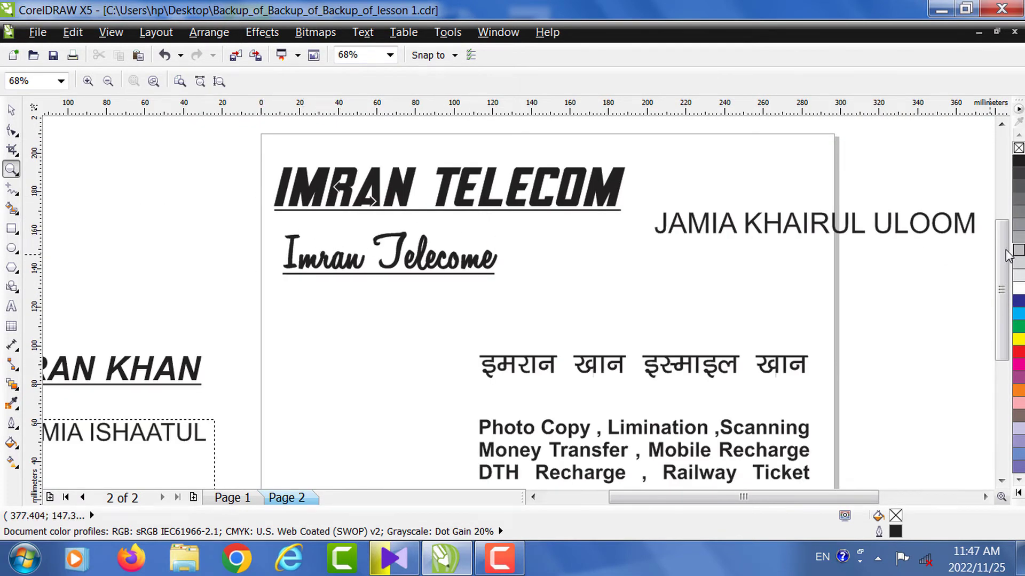
pyautogui.moveTo(1001, 253); pyautogui.dragTo(1001, 285)
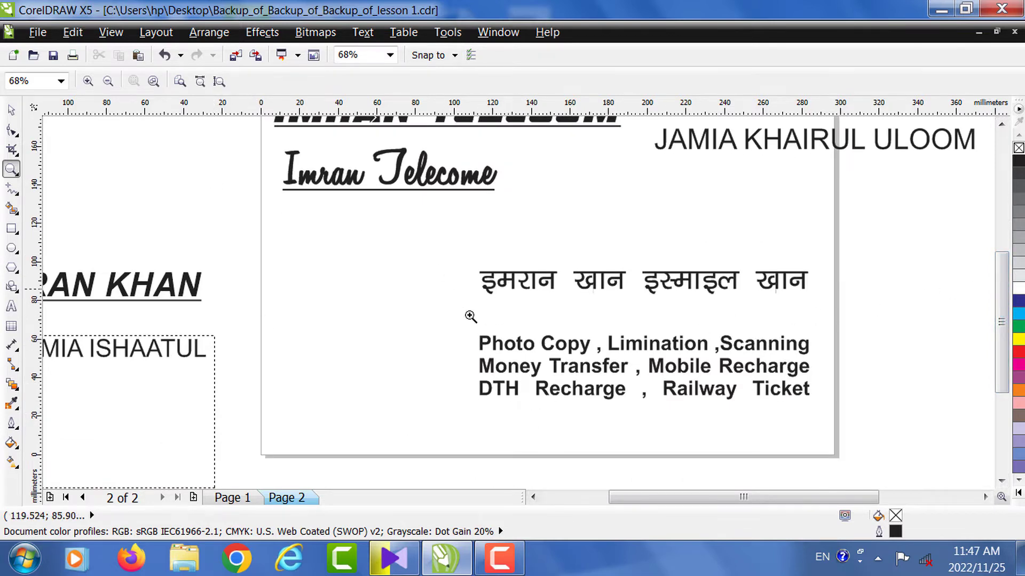
# - Zoom in on the services text block at the bottom of the card and select it
pyautogui.moveTo(468, 331); pyautogui.dragTo(874, 427)
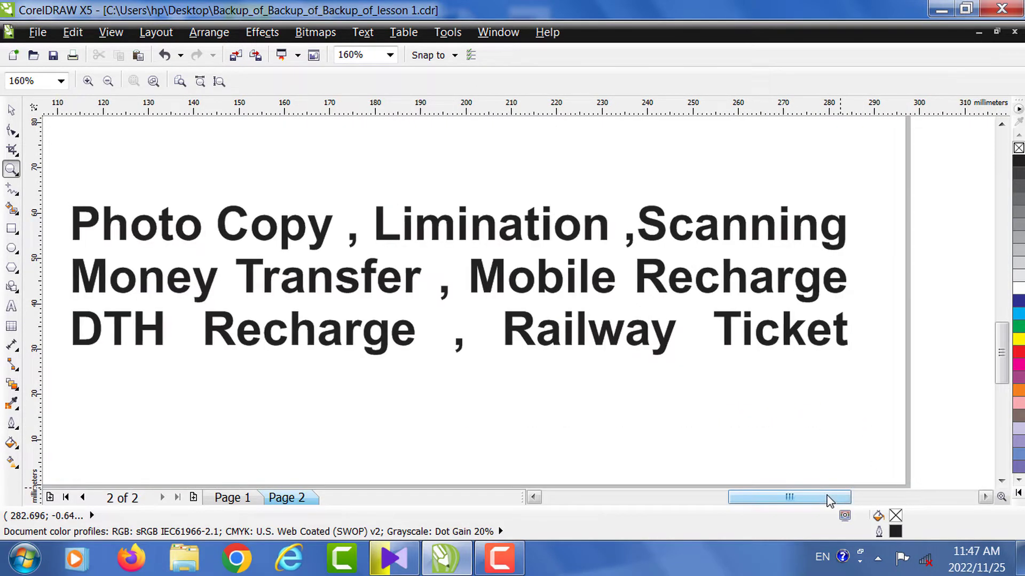
pyautogui.moveTo(829, 502)
pyautogui.mouseDown()
pyautogui.moveTo(796, 499)
pyautogui.moveTo(811, 502)
pyautogui.mouseUp()
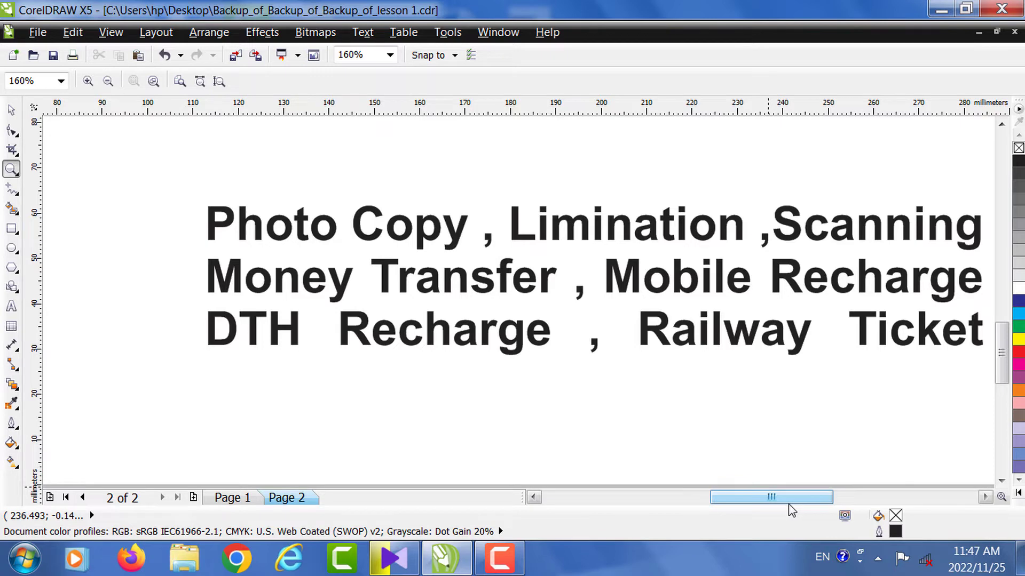
pyautogui.moveTo(789, 500); pyautogui.dragTo(802, 501)
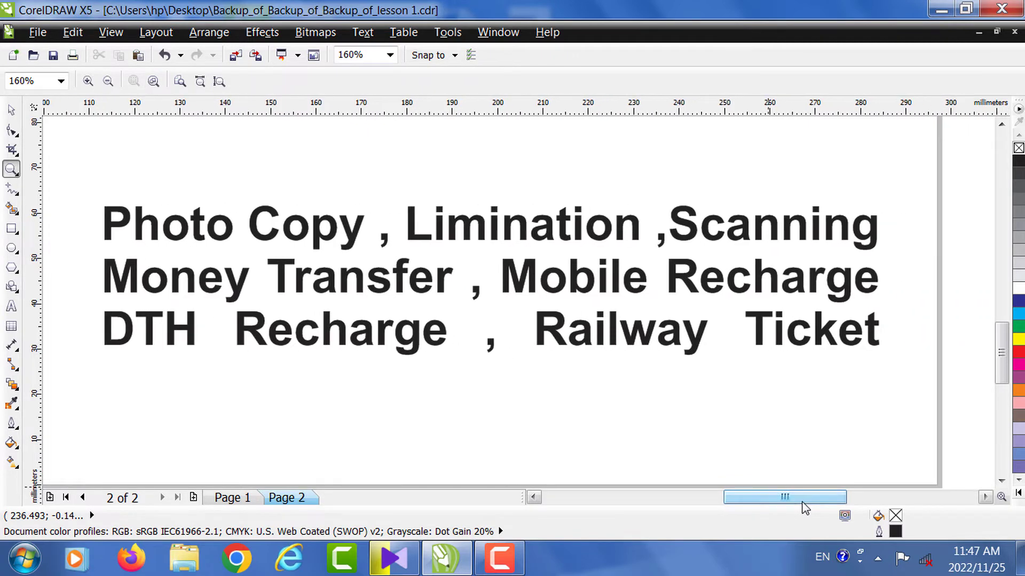
pyautogui.click(13, 108)
pyautogui.click(348, 232)
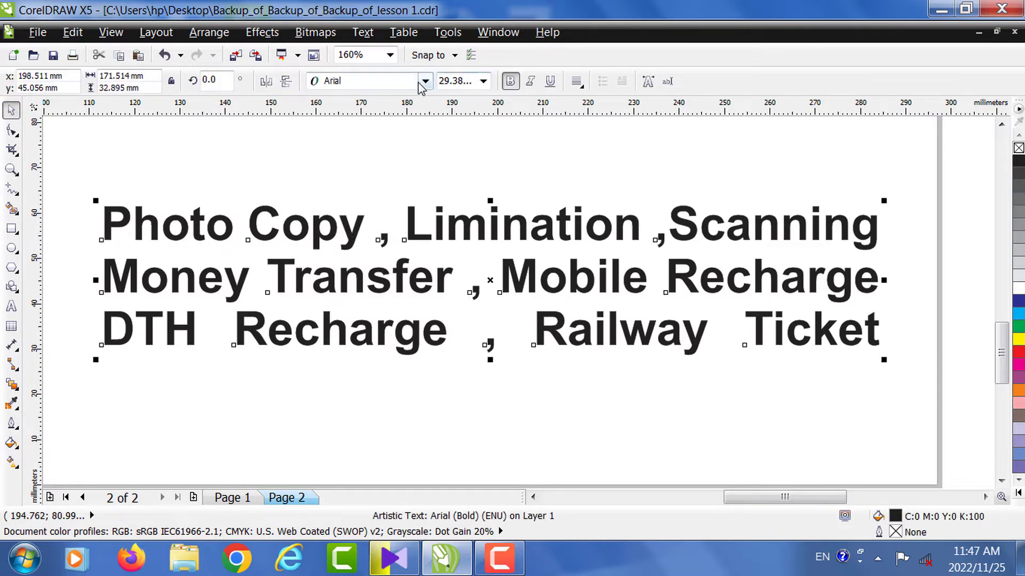
# - Set the Photo Copy / Money Transfer / DTH Recharge list in Bell MT, then zoom back out
pyautogui.click(425, 81)
pyautogui.scroll(-3, 390, 246)
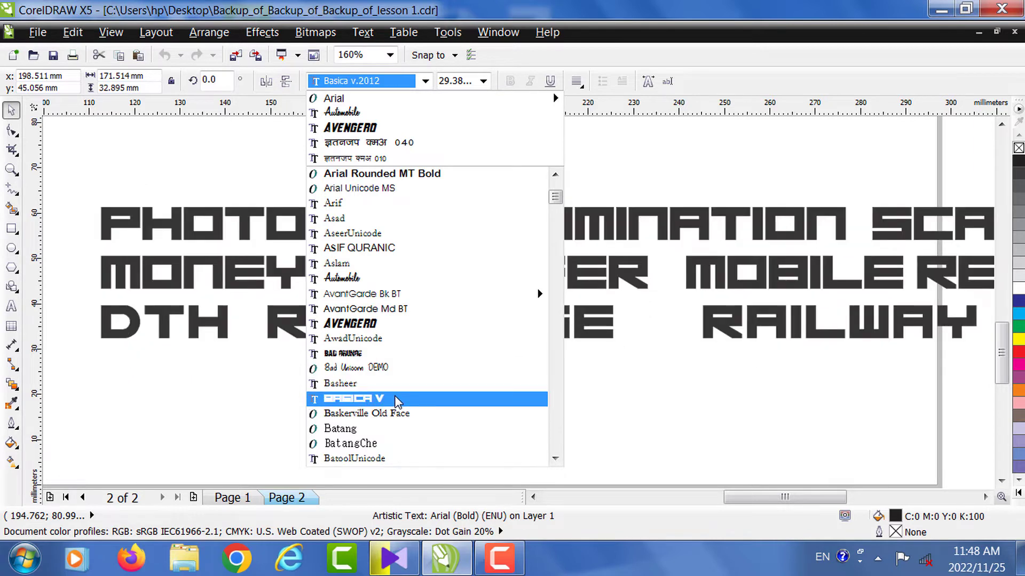
pyautogui.scroll(-2, 374, 397)
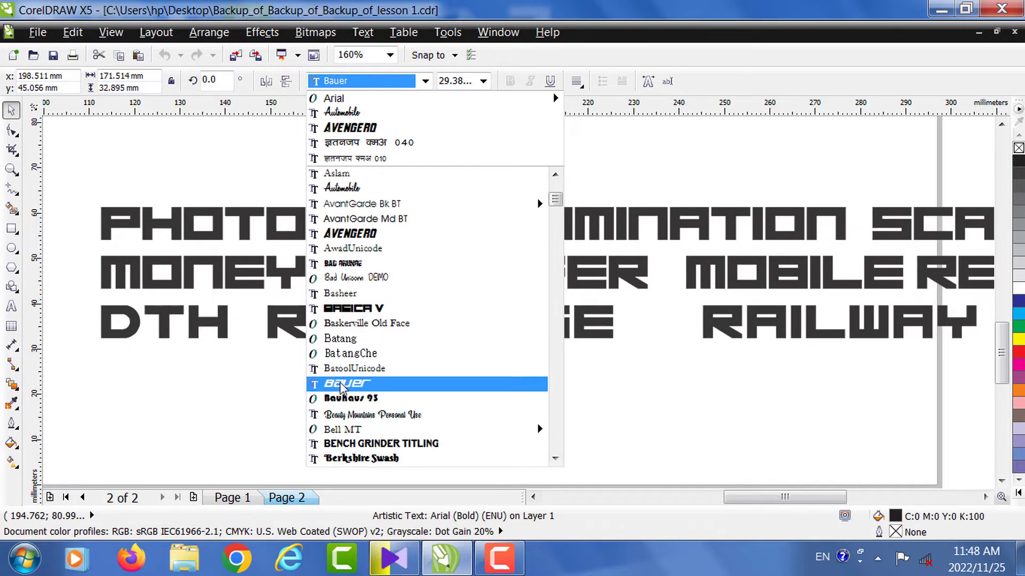
pyautogui.moveTo(382, 432)
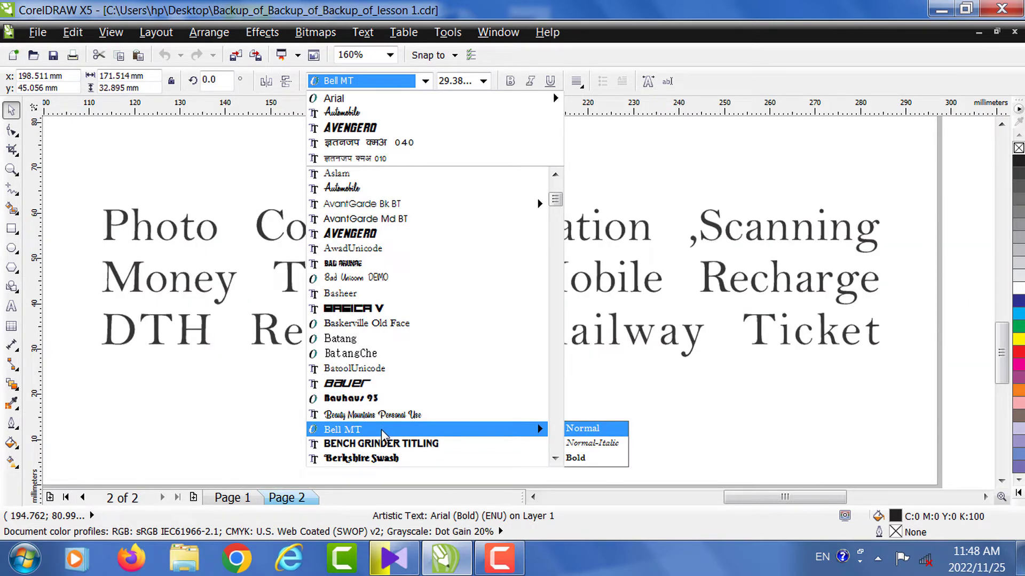
pyautogui.click(382, 430)
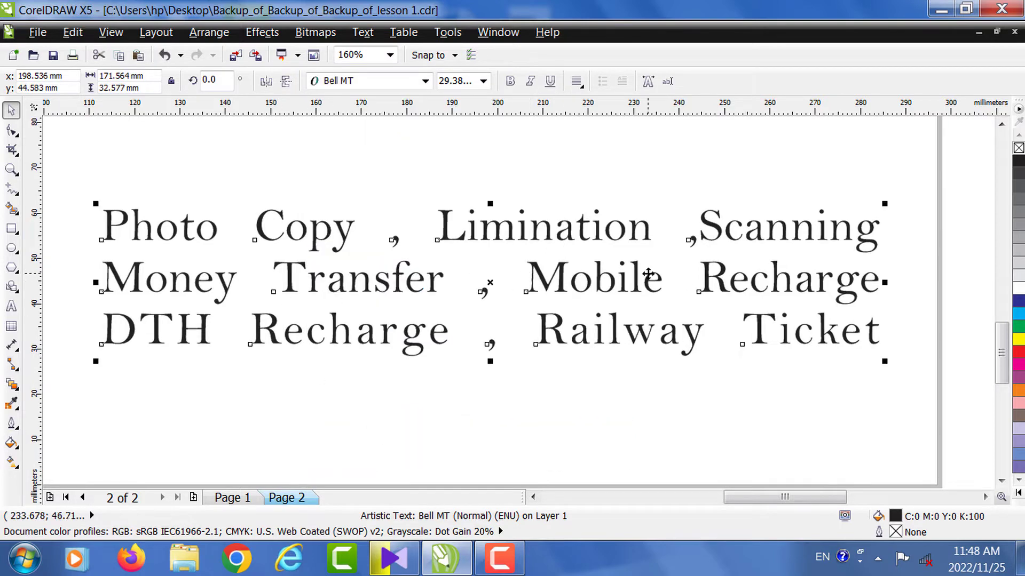
pyautogui.click(649, 438)
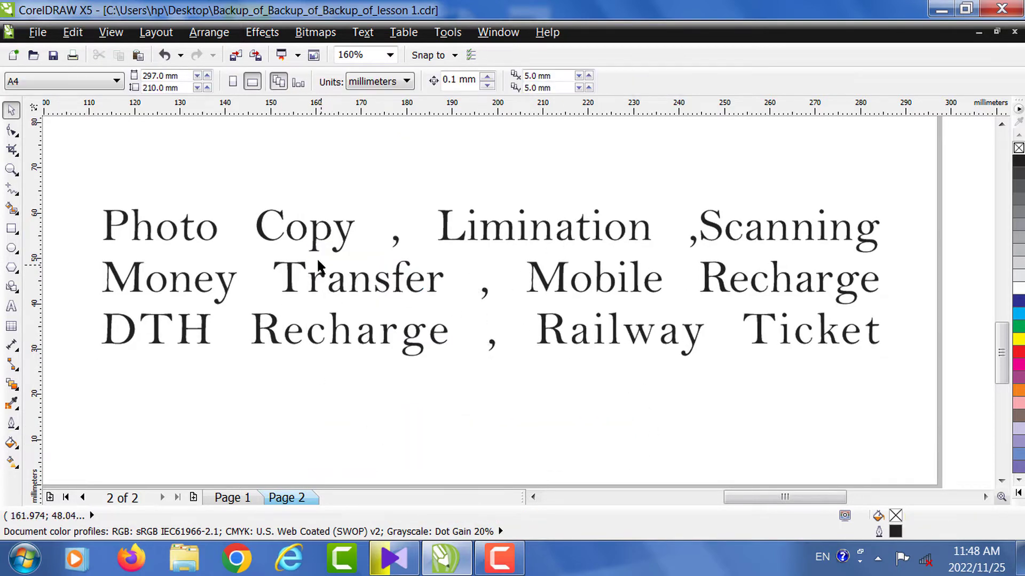
pyautogui.click(11, 170)
pyautogui.rightClick(394, 235)
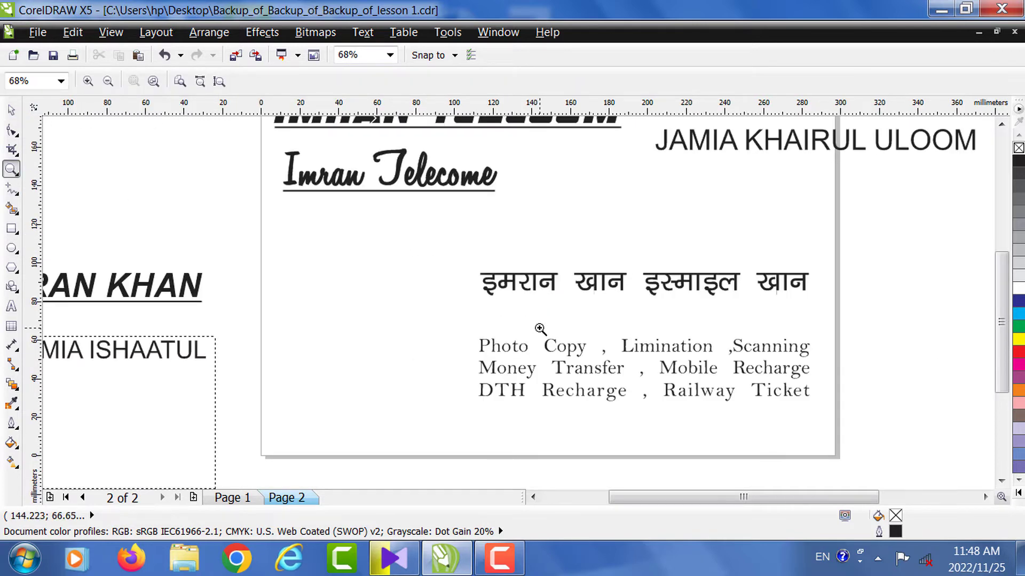
pyautogui.click(1000, 125)
pyautogui.click(1001, 126)
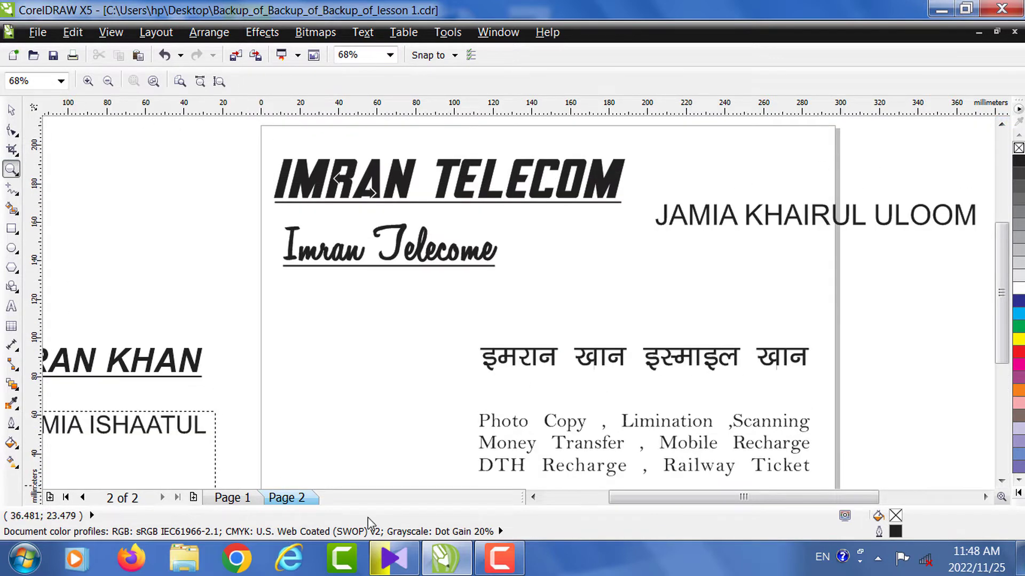
pyautogui.click(499, 558)
pyautogui.click(949, 483)
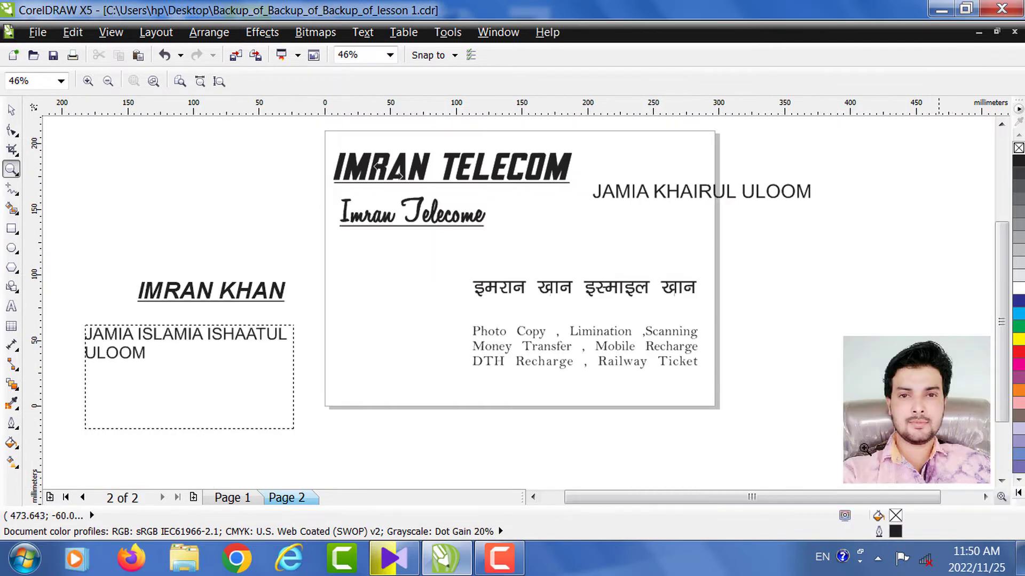
pyautogui.click(11, 110)
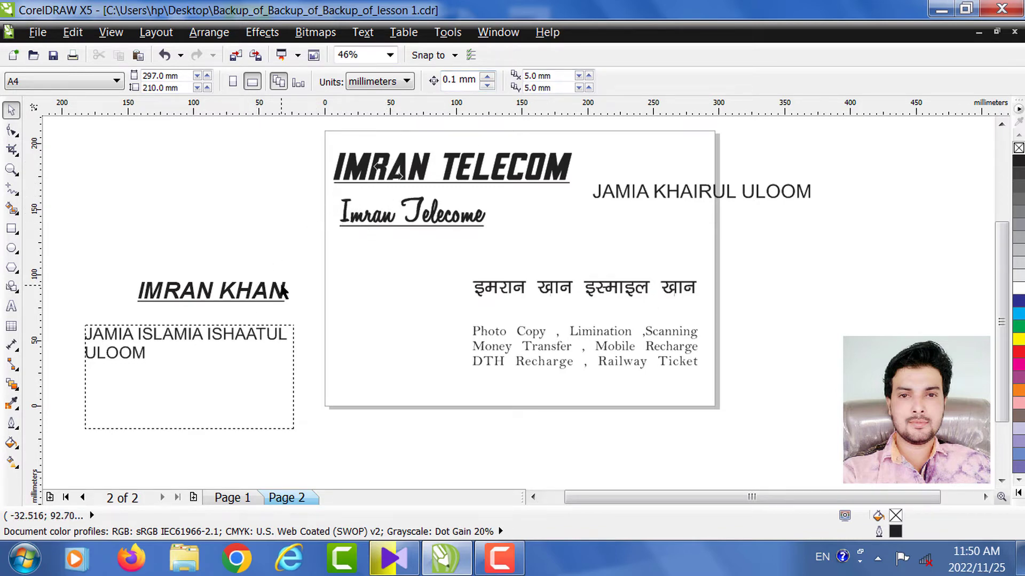
# - Try Imran Telecome lower, above the Hindi line, and browse font sizes without changing any
pyautogui.click(434, 229)
pyautogui.moveTo(433, 213); pyautogui.dragTo(430, 236)
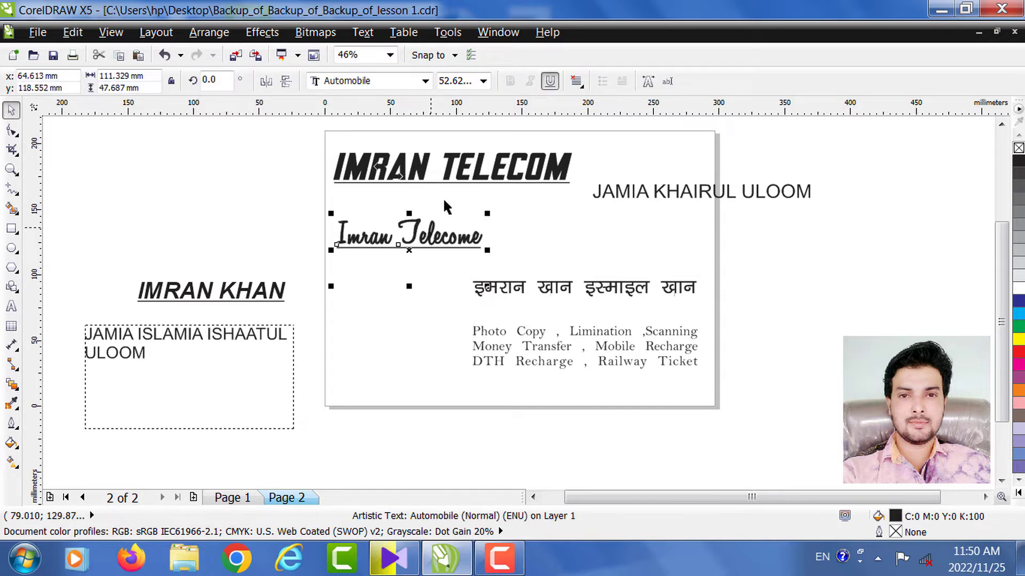
pyautogui.click(483, 81)
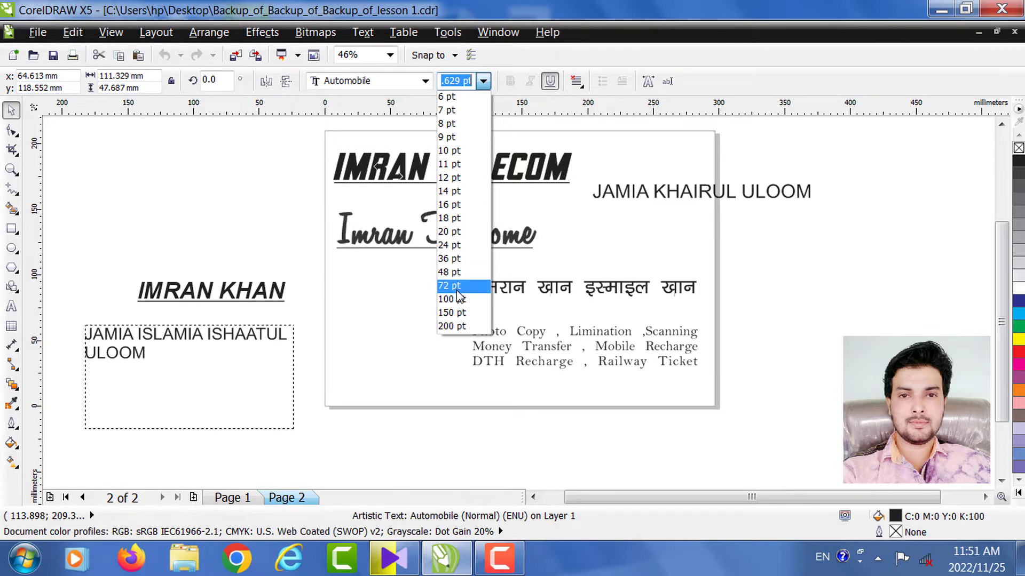
pyautogui.click(586, 240)
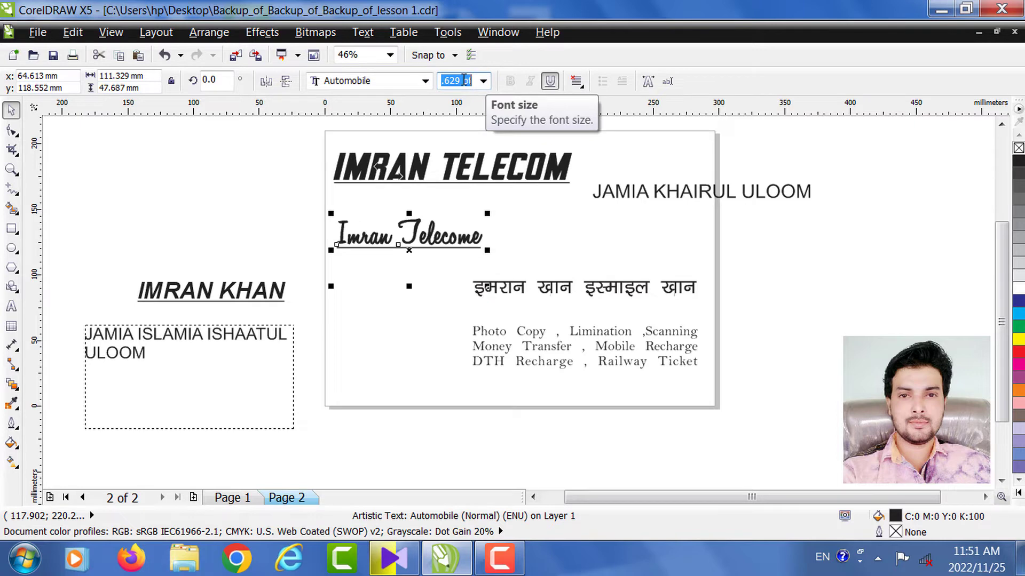
pyautogui.click(440, 228)
pyautogui.moveTo(440, 228); pyautogui.dragTo(438, 217)
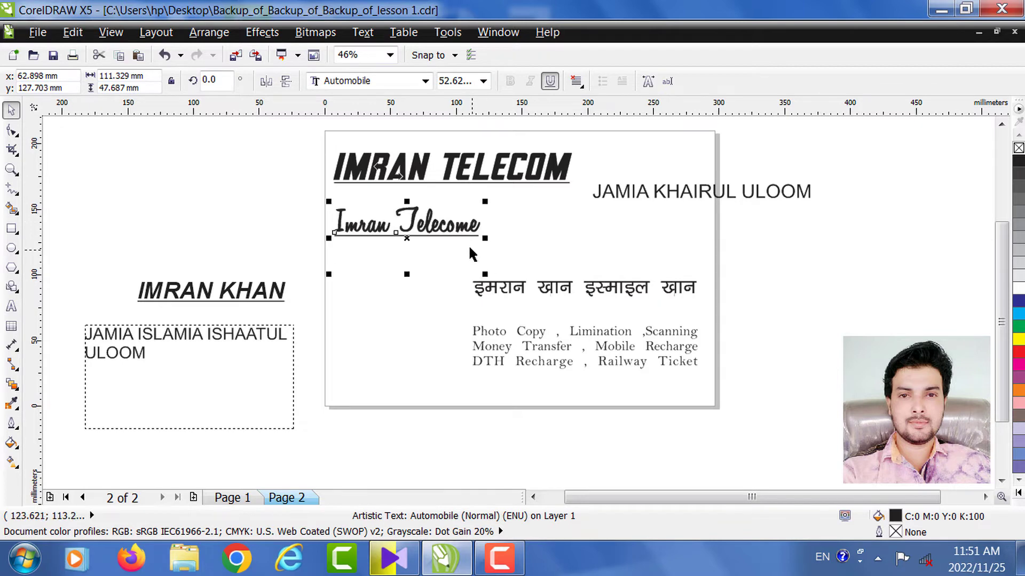
pyautogui.click(251, 287)
pyautogui.moveTo(250, 287); pyautogui.dragTo(209, 218)
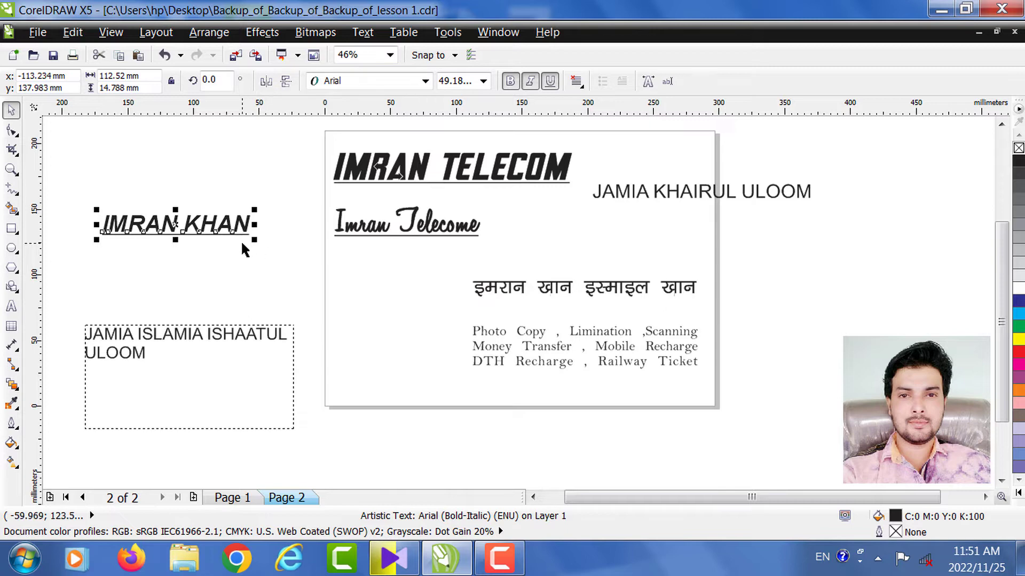
pyautogui.click(11, 169)
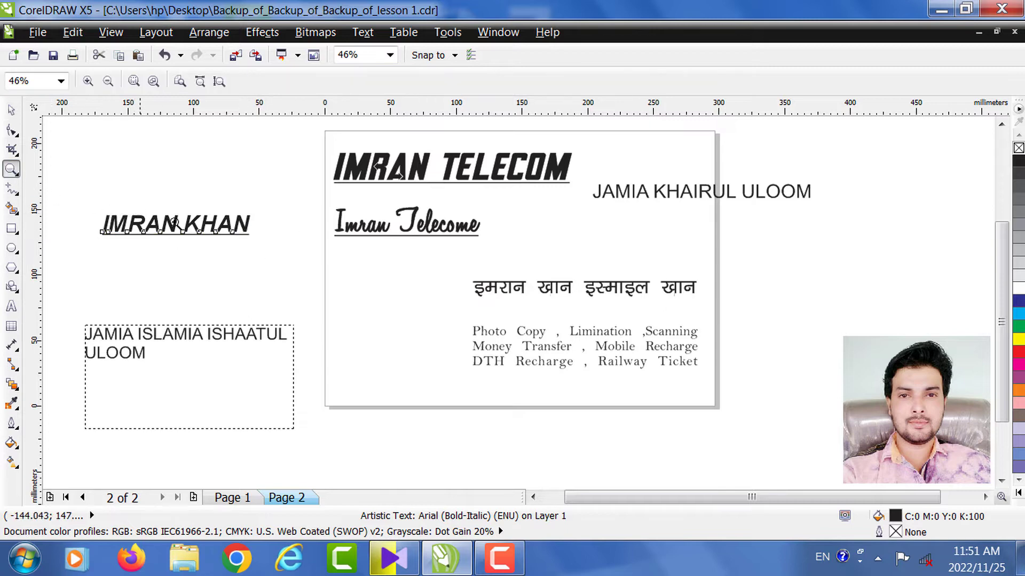
pyautogui.moveTo(53, 169); pyautogui.dragTo(290, 271)
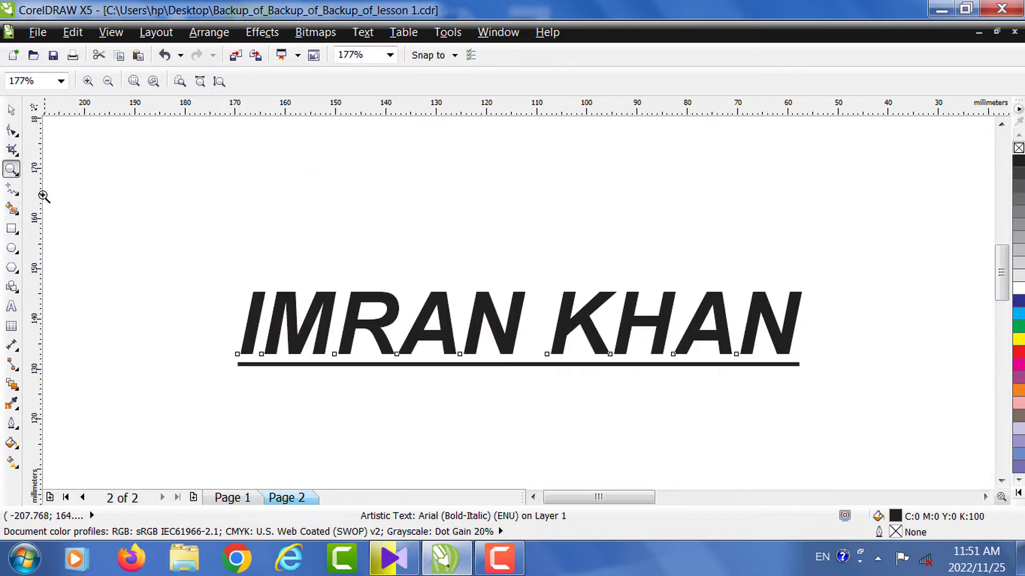
pyautogui.click(11, 109)
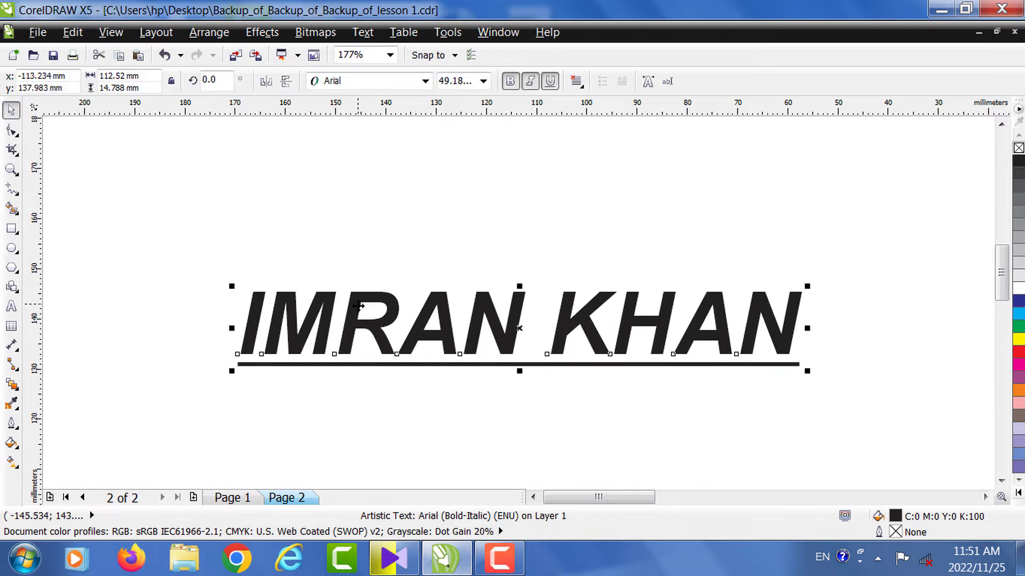
pyautogui.moveTo(352, 296); pyautogui.dragTo(295, 226)
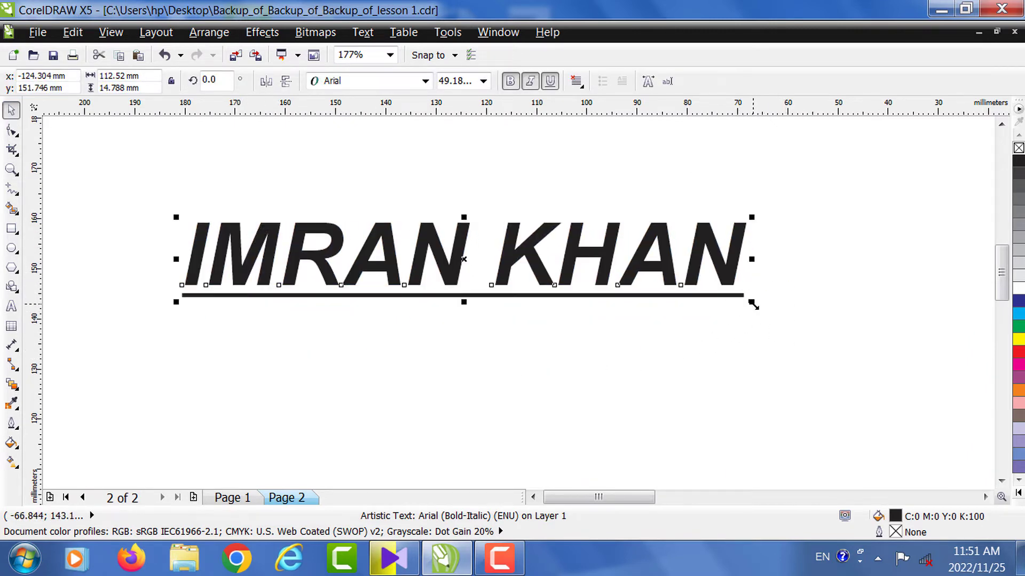
pyautogui.moveTo(752, 303); pyautogui.dragTo(922, 413)
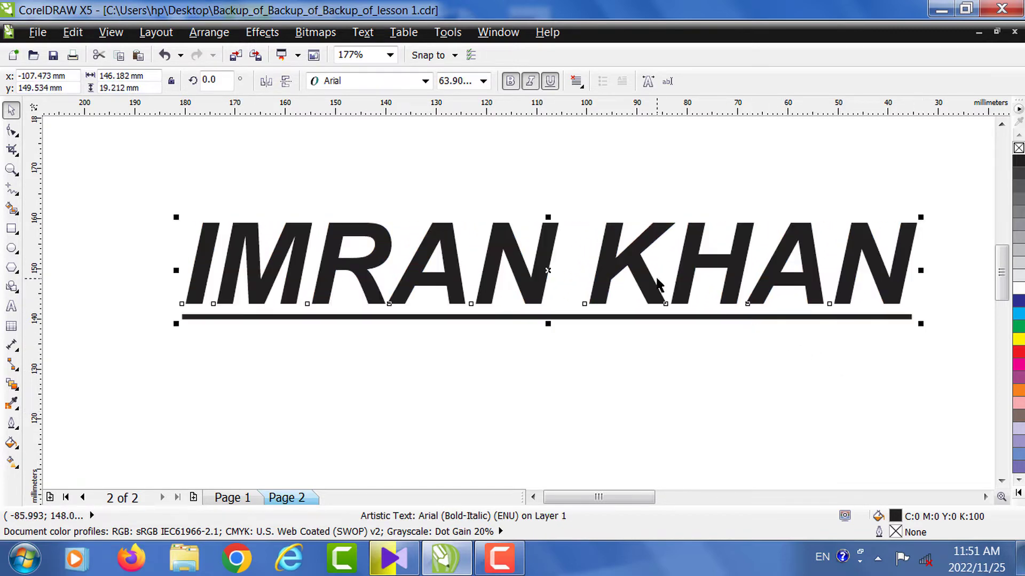
pyautogui.click(914, 322)
pyautogui.click(890, 298)
pyautogui.moveTo(921, 328); pyautogui.dragTo(852, 322)
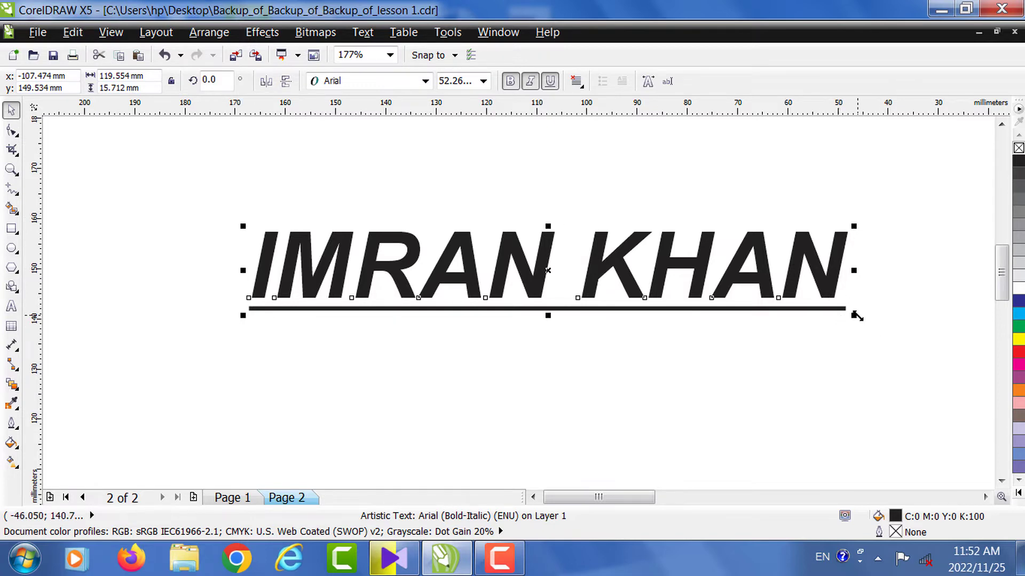
pyautogui.moveTo(856, 315); pyautogui.dragTo(811, 310)
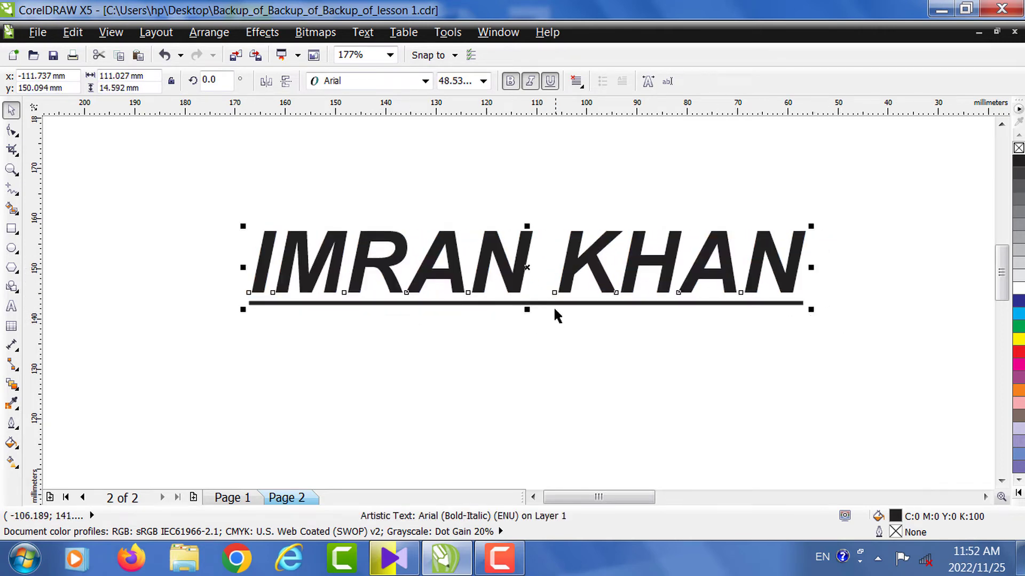
pyautogui.moveTo(243, 310); pyautogui.dragTo(161, 348)
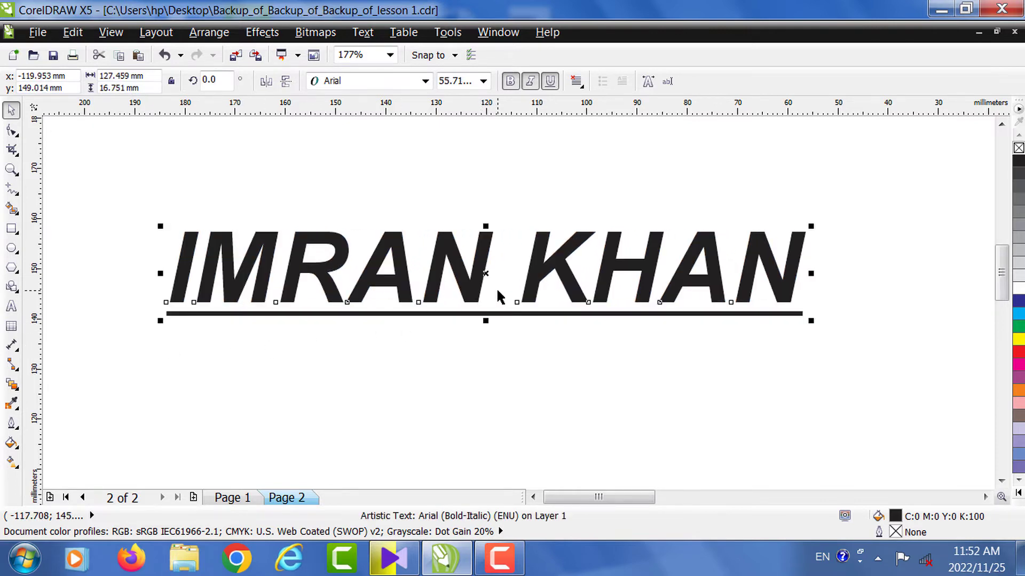
pyautogui.moveTo(539, 268); pyautogui.dragTo(475, 272)
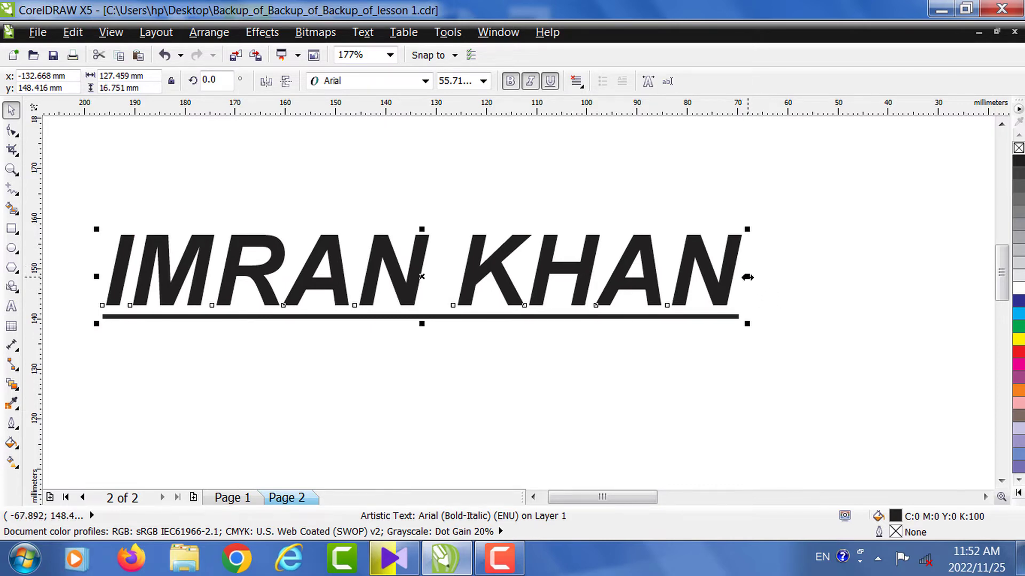
pyautogui.moveTo(747, 277); pyautogui.dragTo(972, 275)
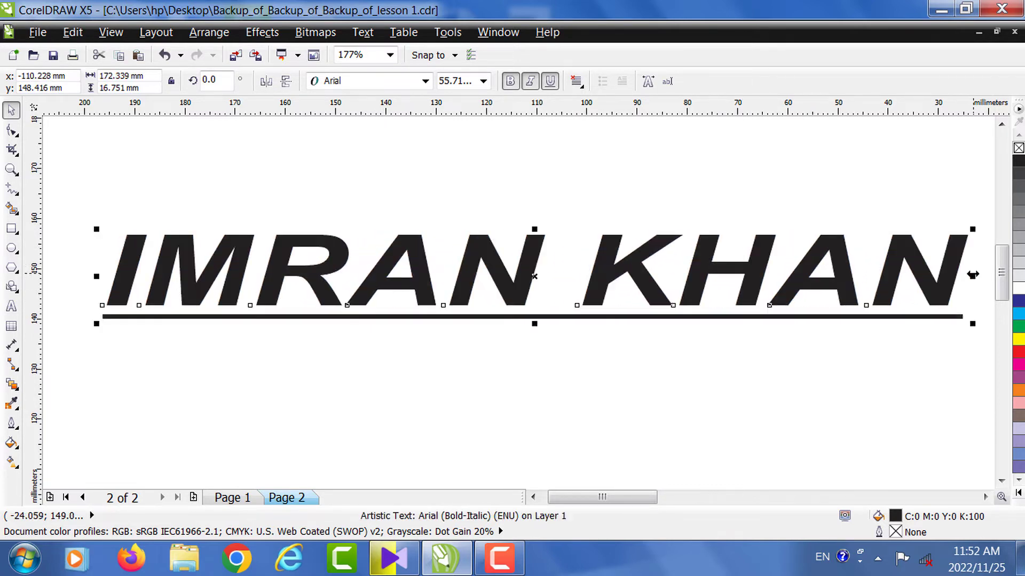
pyautogui.moveTo(709, 275); pyautogui.dragTo(692, 277)
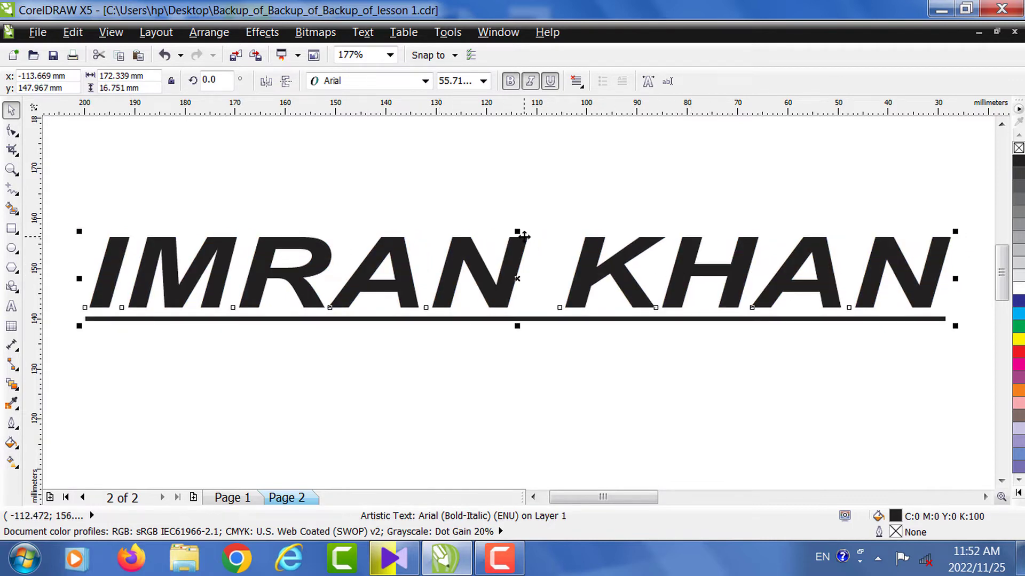
pyautogui.moveTo(519, 231); pyautogui.dragTo(520, 145)
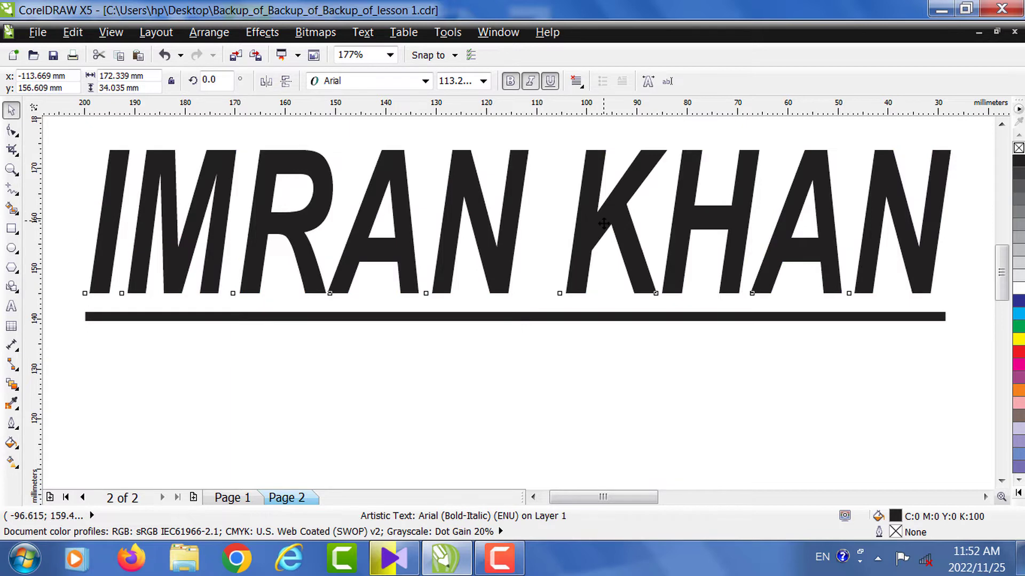
pyautogui.moveTo(254, 185); pyautogui.dragTo(254, 206)
pyautogui.click(11, 169)
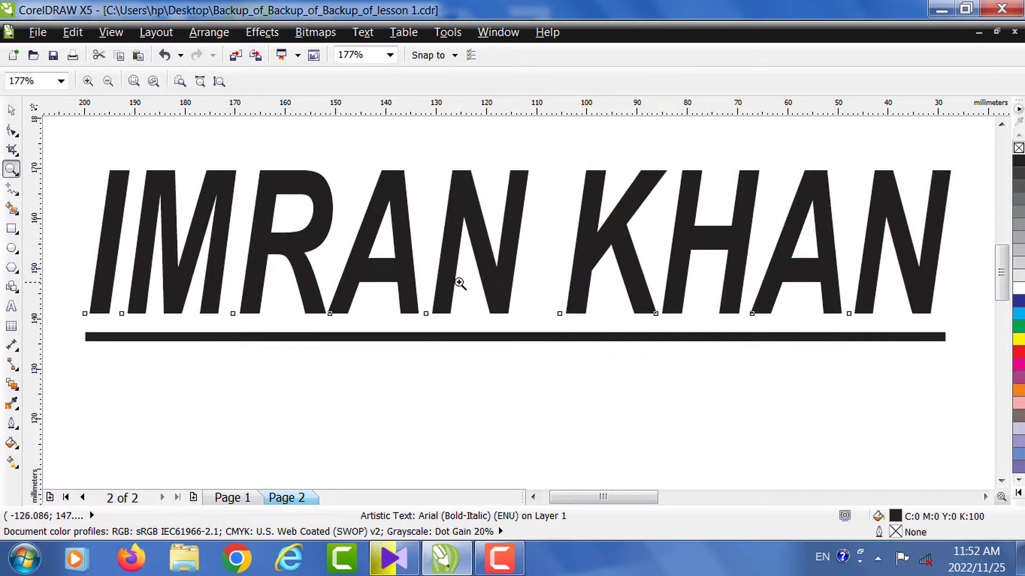
pyautogui.press('F4')
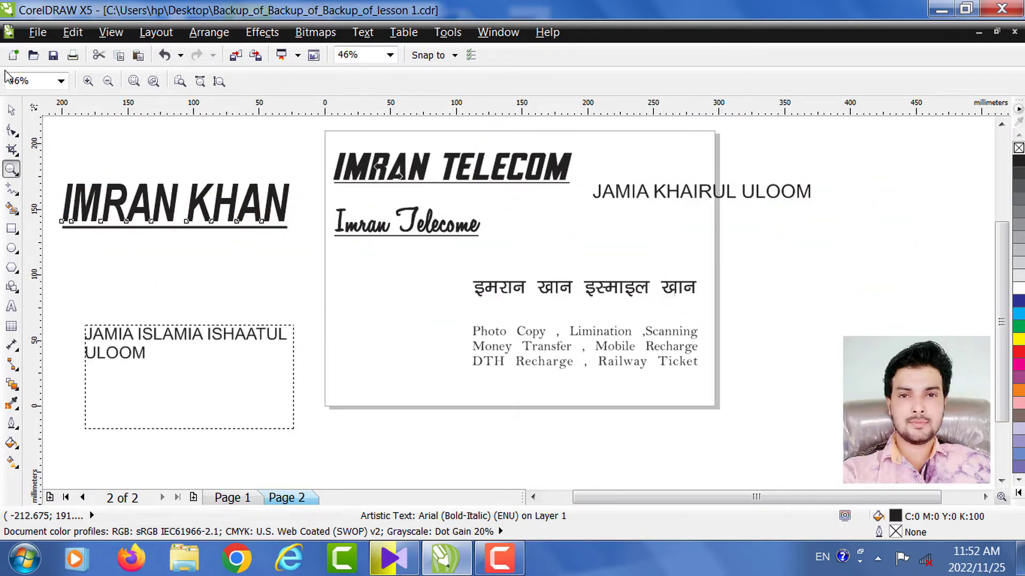
# - Widen, raise and rescale the Hindi name line to about 152 mm wide at 43.76 pt
pyautogui.click(11, 110)
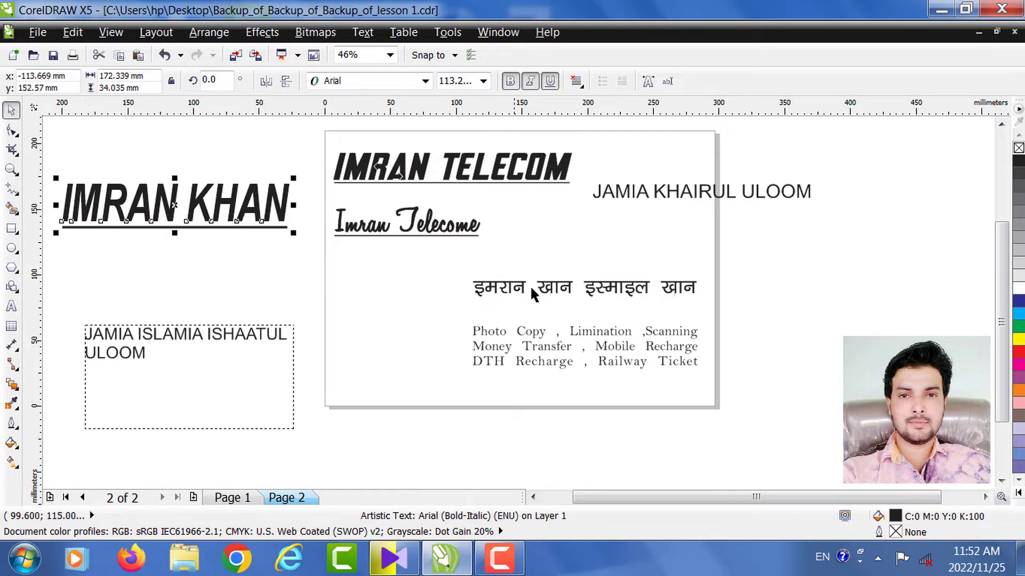
pyautogui.click(555, 293)
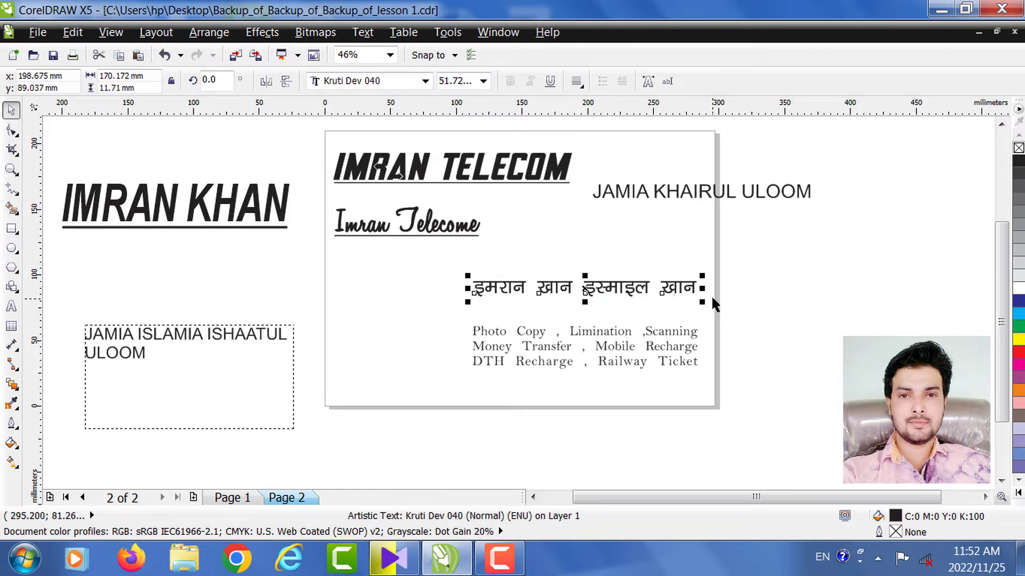
pyautogui.moveTo(702, 288); pyautogui.dragTo(933, 282)
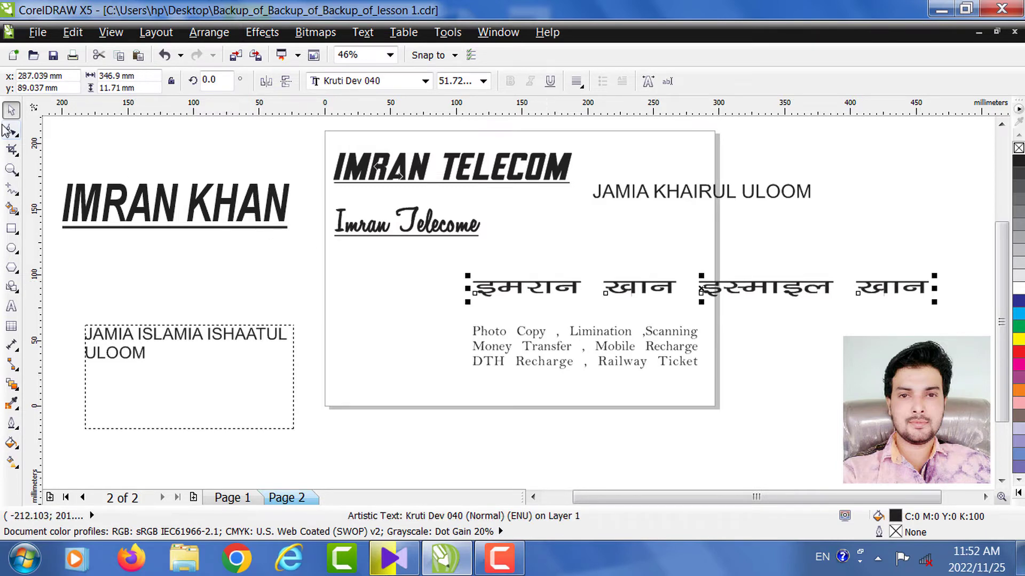
pyautogui.click(7, 171)
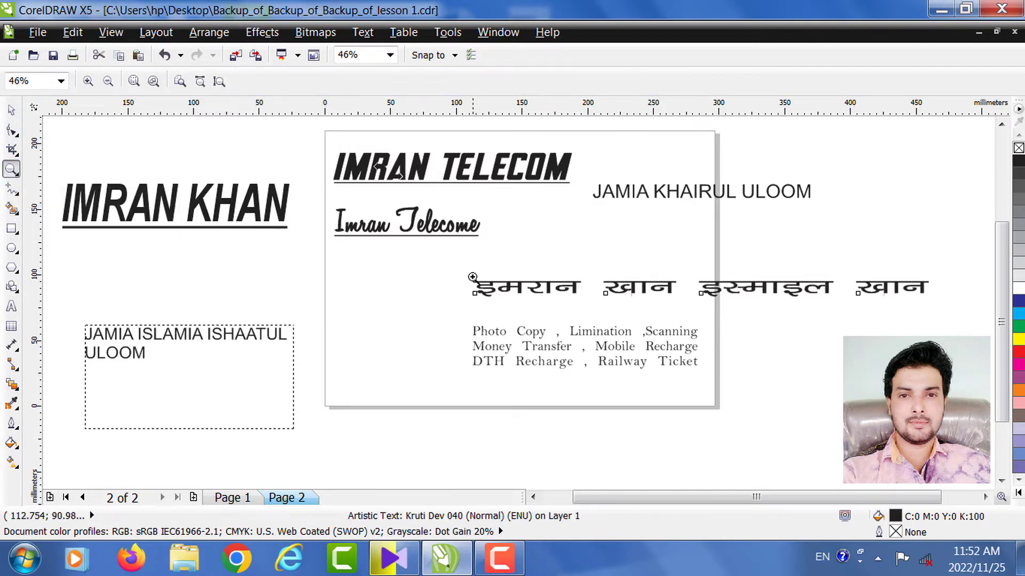
pyautogui.moveTo(470, 265); pyautogui.dragTo(963, 320)
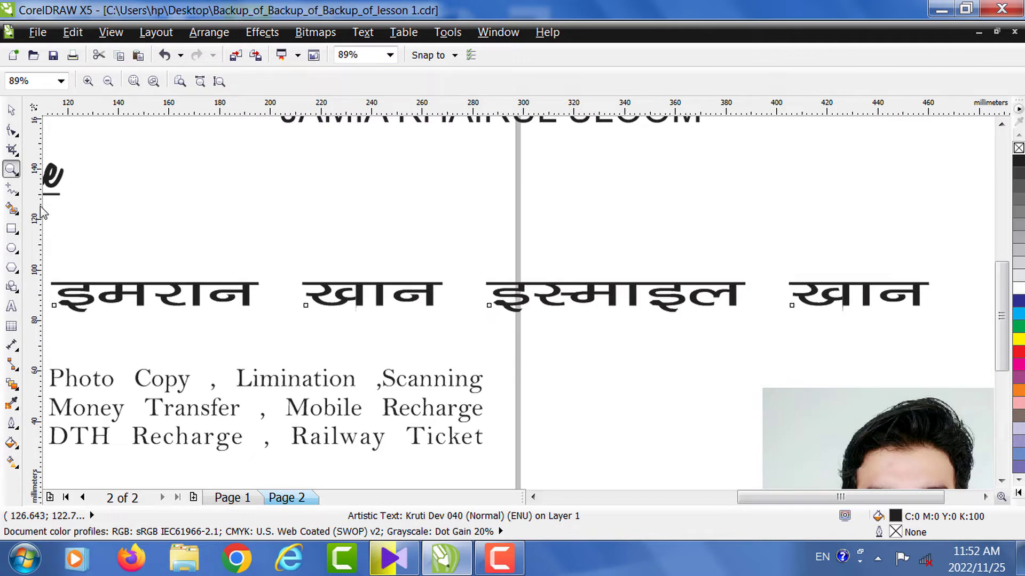
pyautogui.click(11, 111)
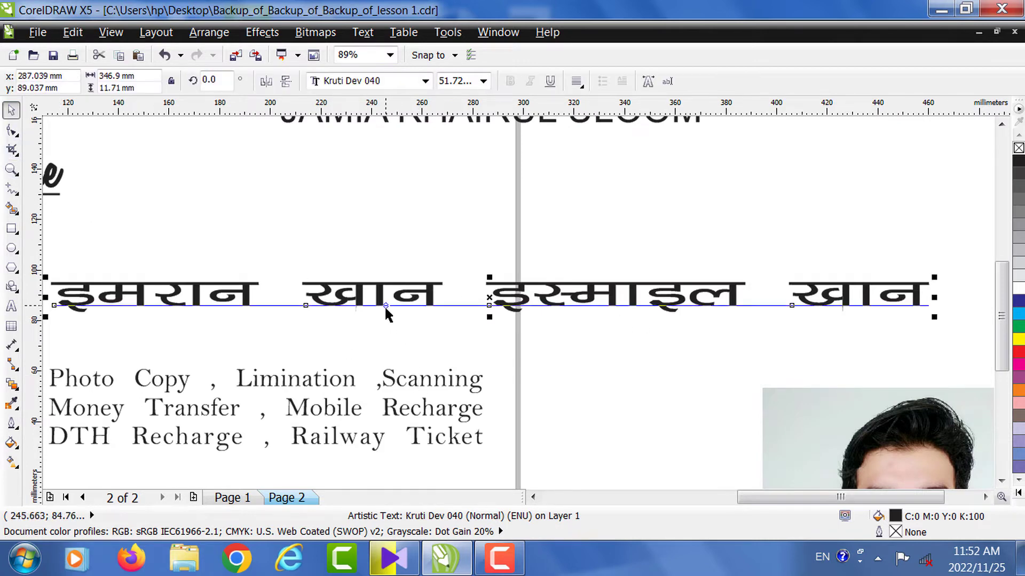
pyautogui.moveTo(382, 295); pyautogui.dragTo(430, 272)
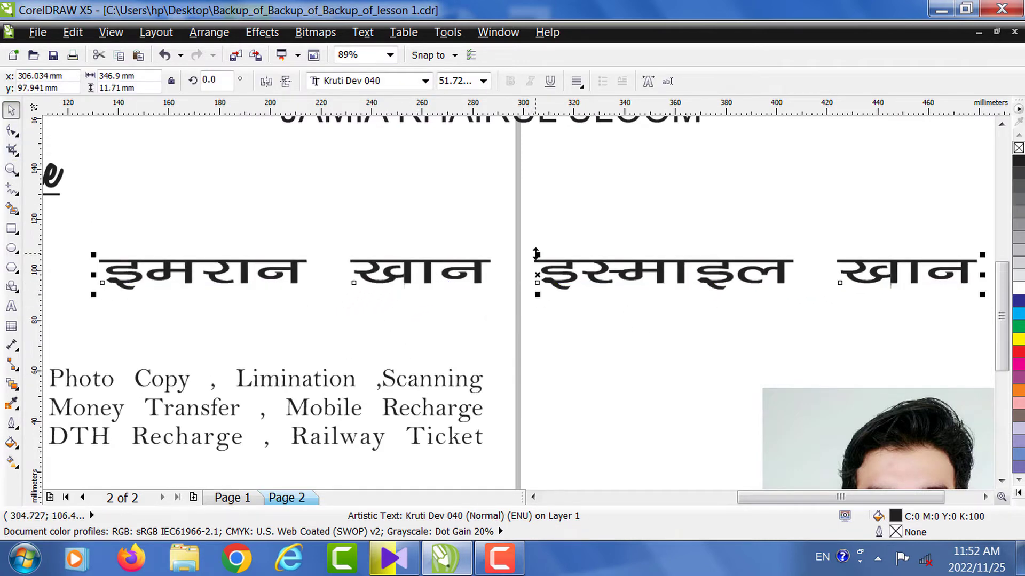
pyautogui.moveTo(539, 255); pyautogui.dragTo(541, 227)
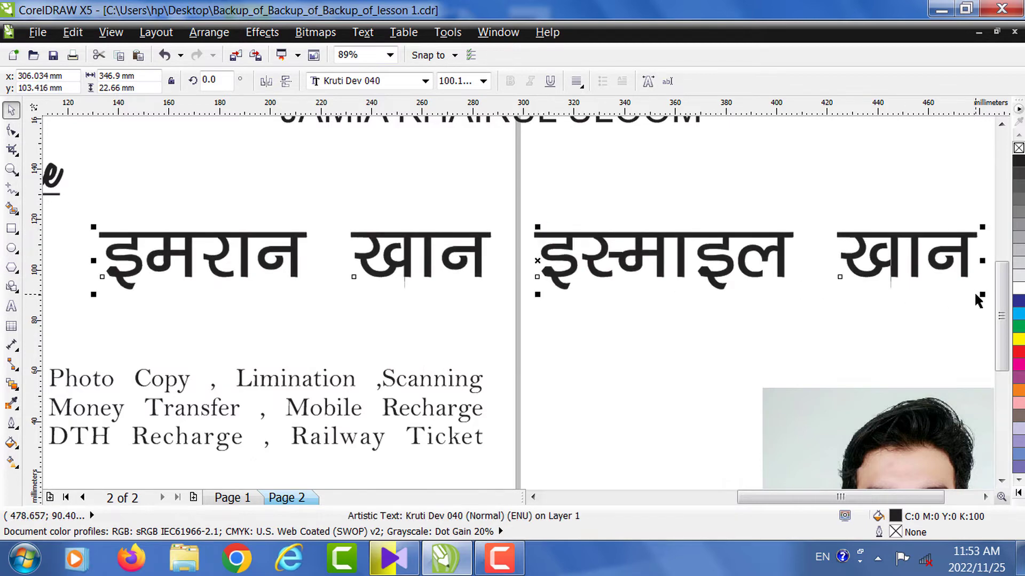
pyautogui.moveTo(982, 294); pyautogui.dragTo(488, 303)
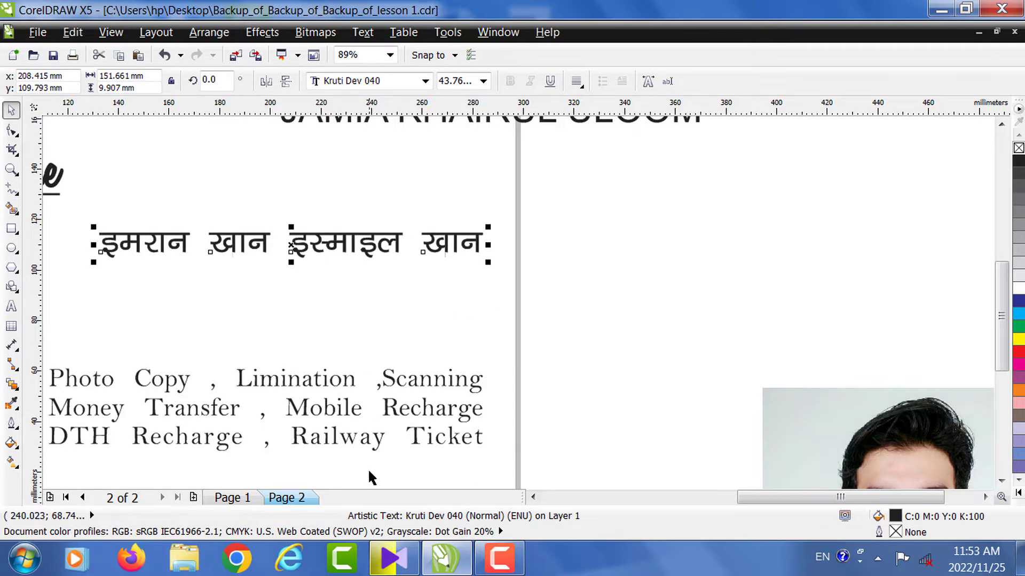
pyautogui.click(496, 550)
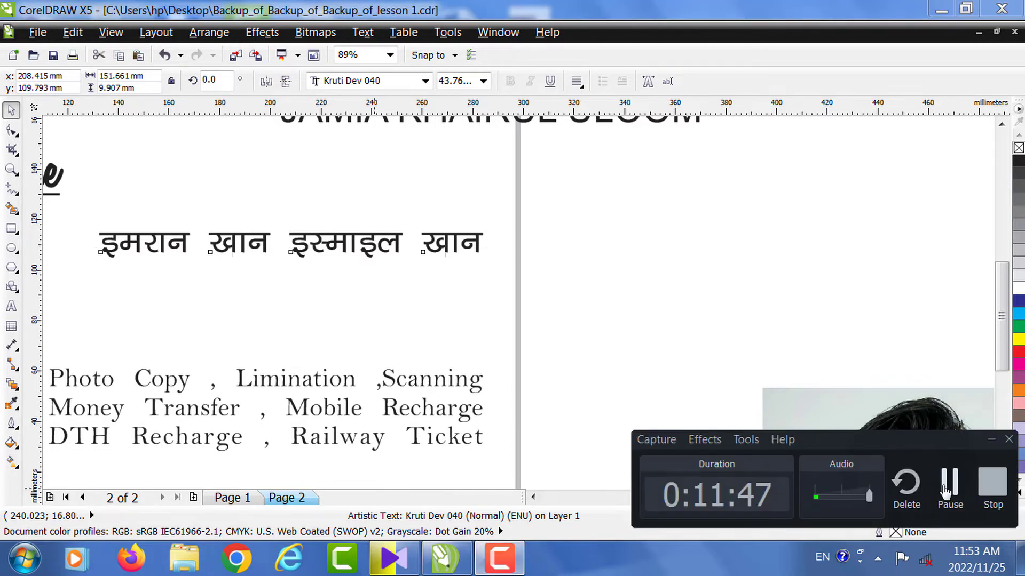
pyautogui.click(950, 485)
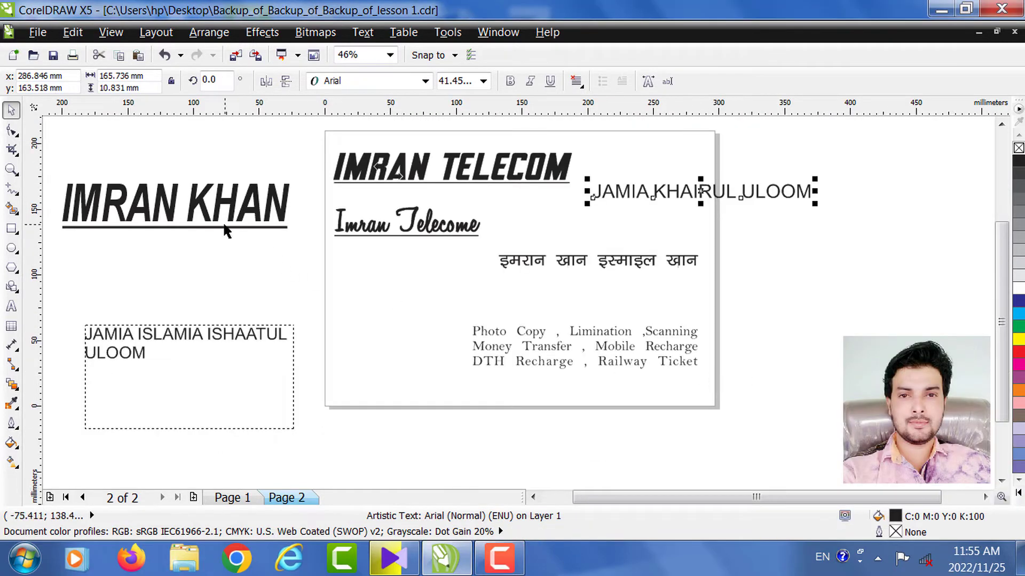
# - Drag the Imran Telecome script line below the Hindi name, then reselect the IMRAN TELECOM header
pyautogui.click(376, 277)
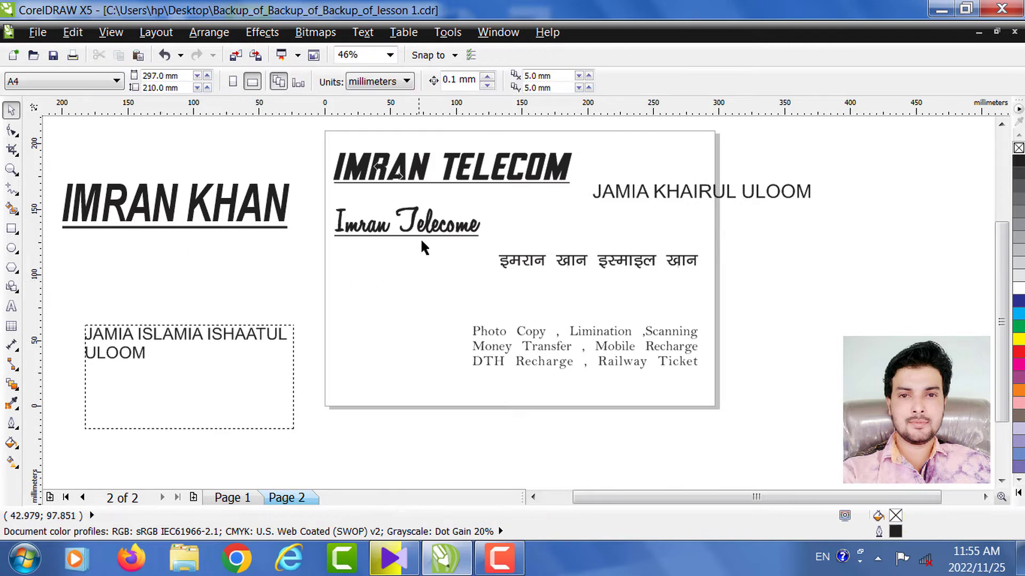
pyautogui.click(425, 172)
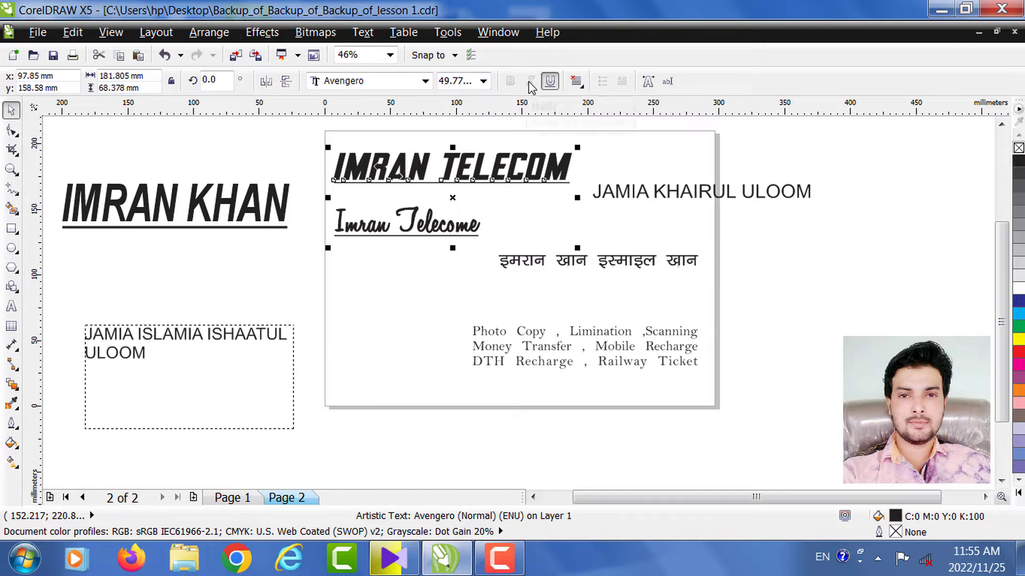
pyautogui.press('z')
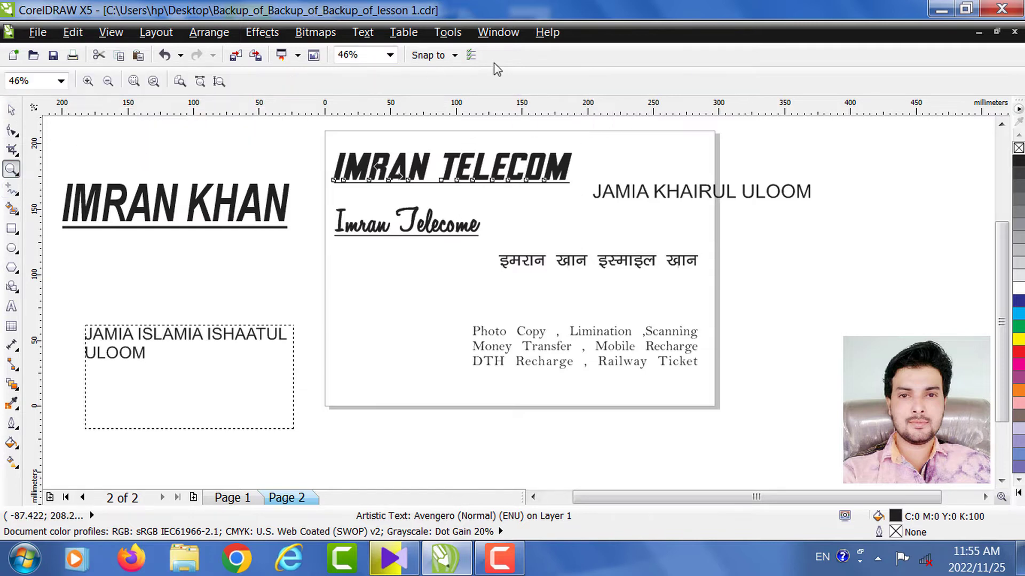
pyautogui.click(11, 109)
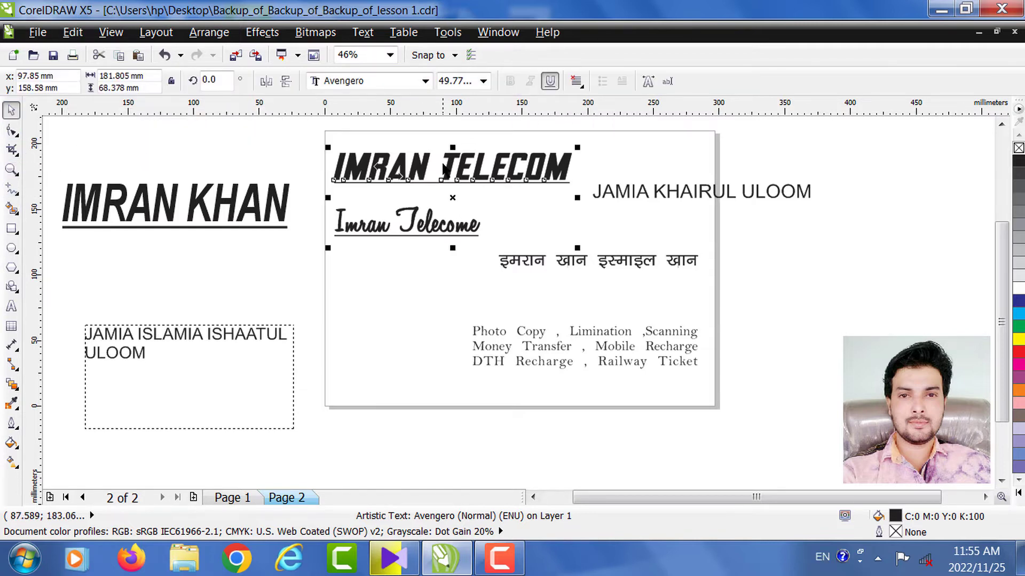
pyautogui.click(411, 221)
pyautogui.moveTo(412, 221); pyautogui.dragTo(408, 295)
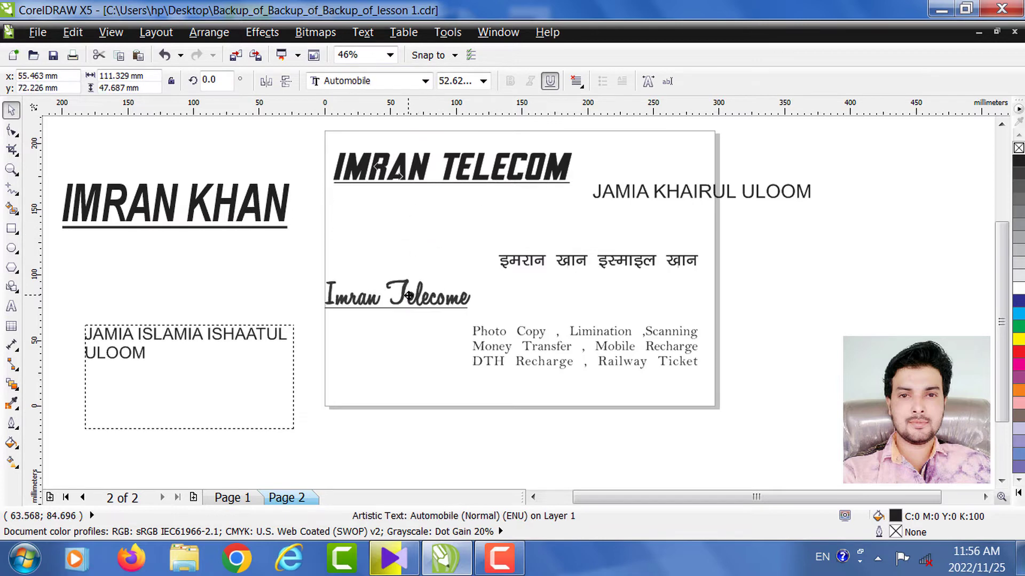
pyautogui.click(447, 179)
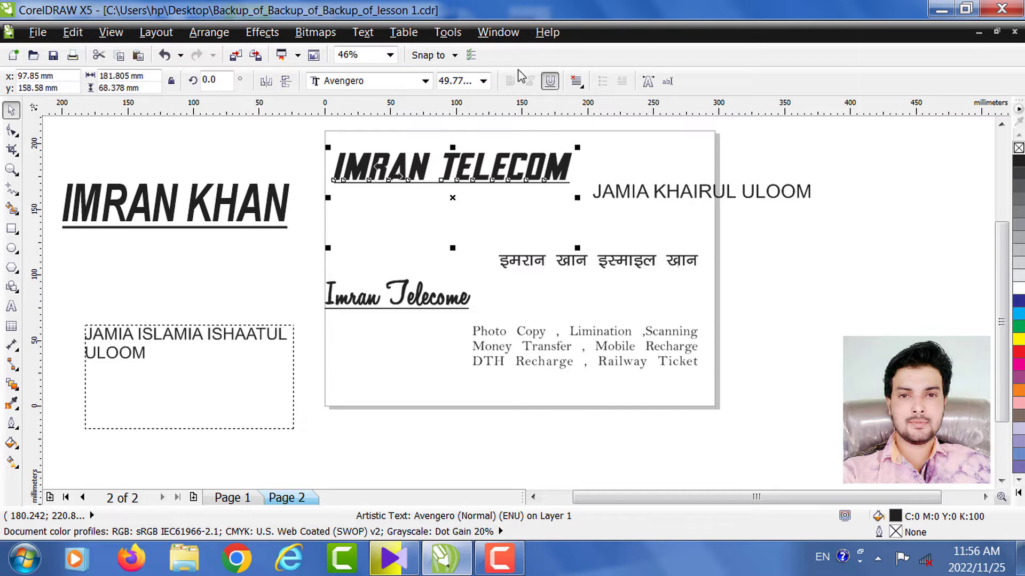
# - Apply Bold, Italic and Underline to JAMIA KHAIRUL ULOOM, then zoom in to check it
pyautogui.click(645, 196)
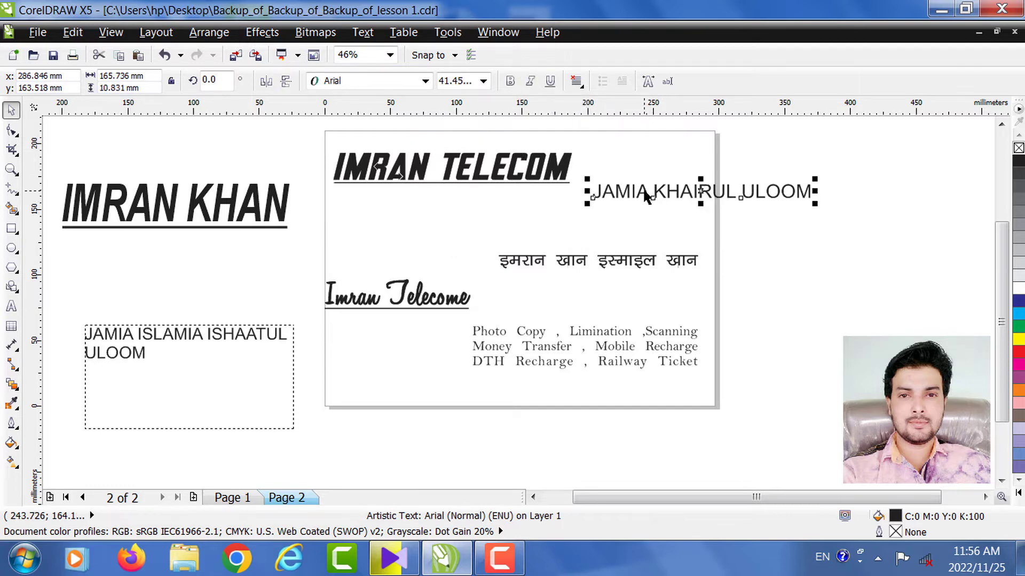
pyautogui.click(509, 83)
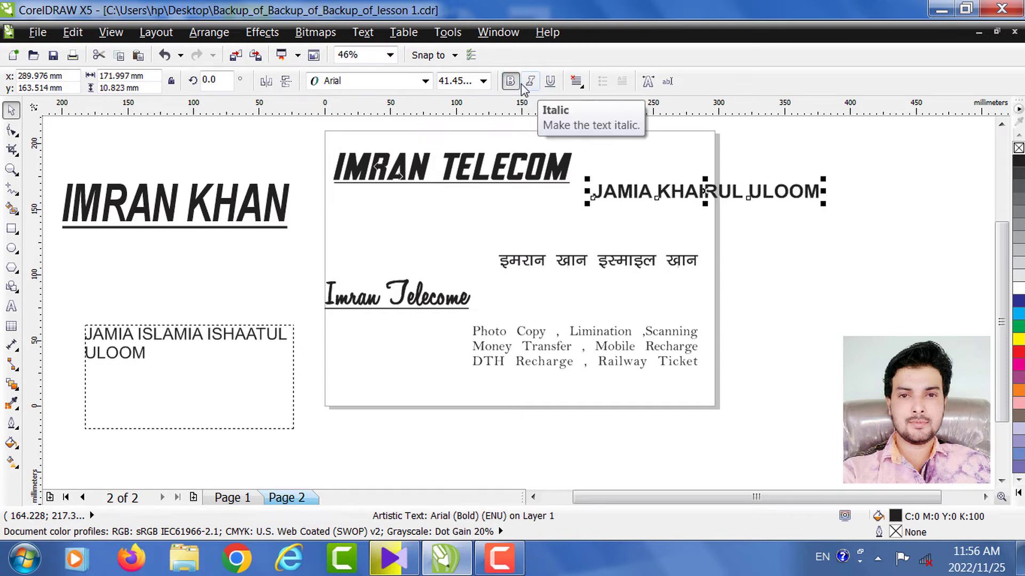
pyautogui.click(531, 84)
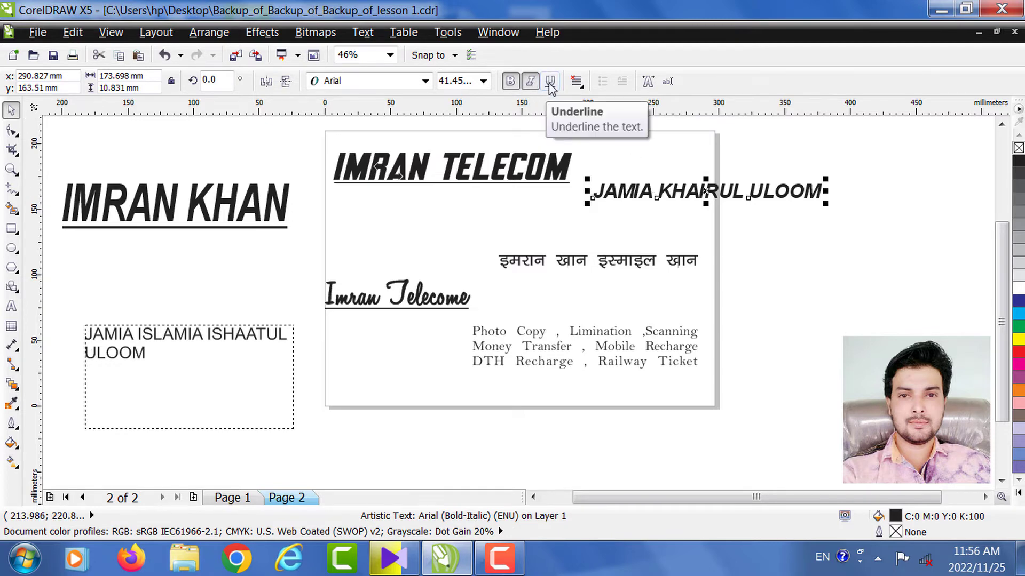
pyautogui.click(550, 81)
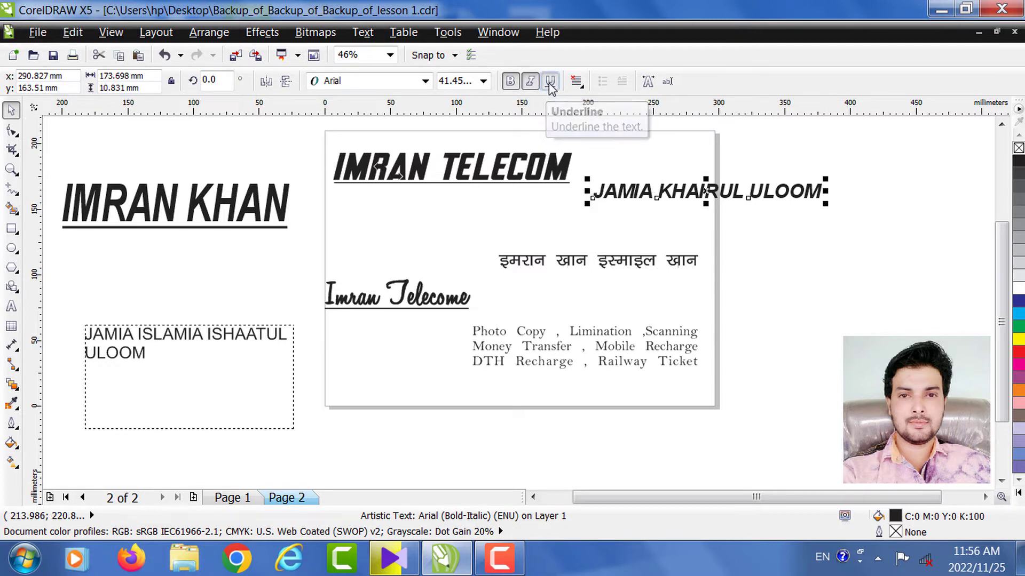
pyautogui.click(591, 222)
pyautogui.click(11, 169)
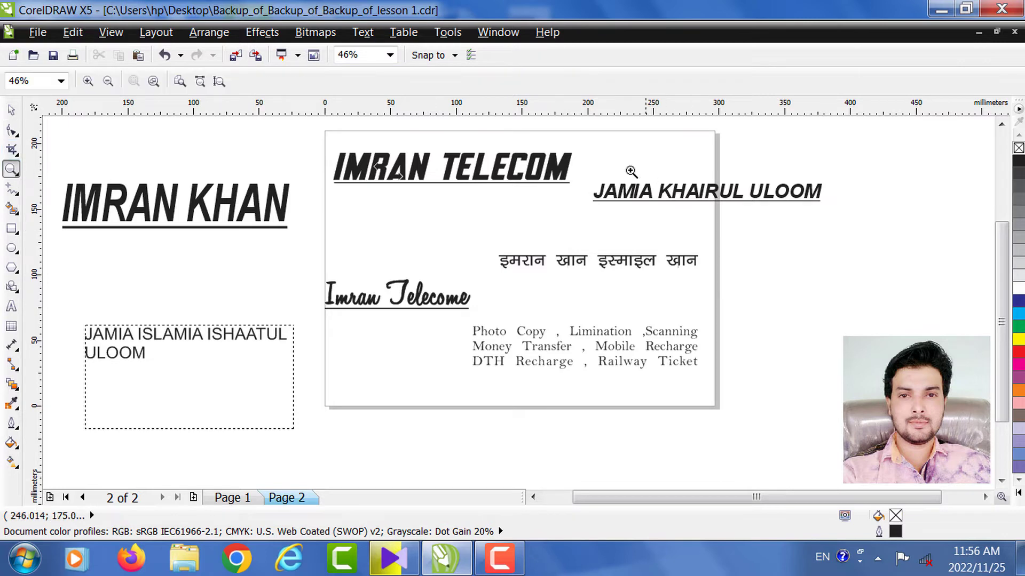
pyautogui.moveTo(589, 162); pyautogui.dragTo(830, 228)
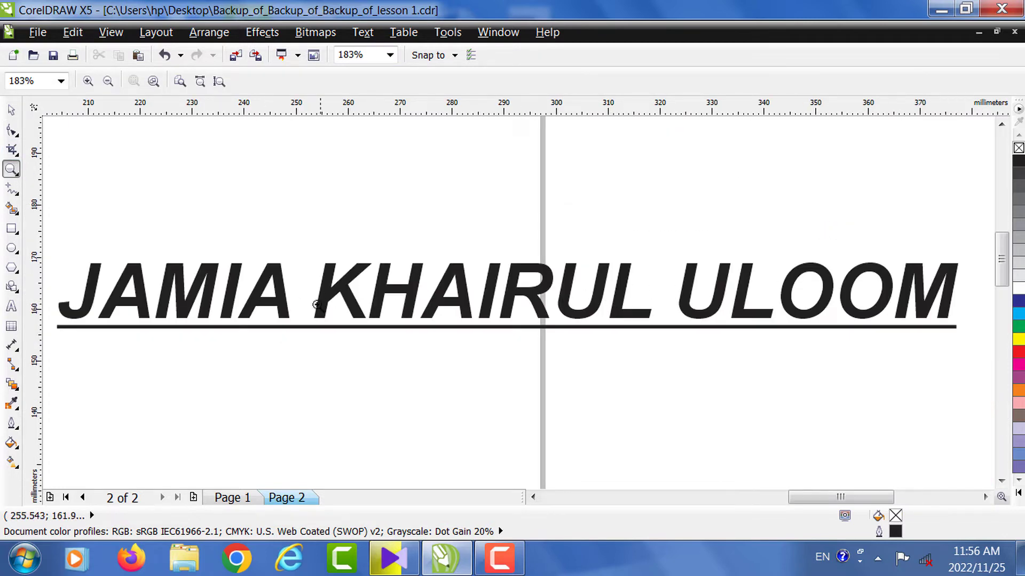
pyautogui.rightClick(97, 150)
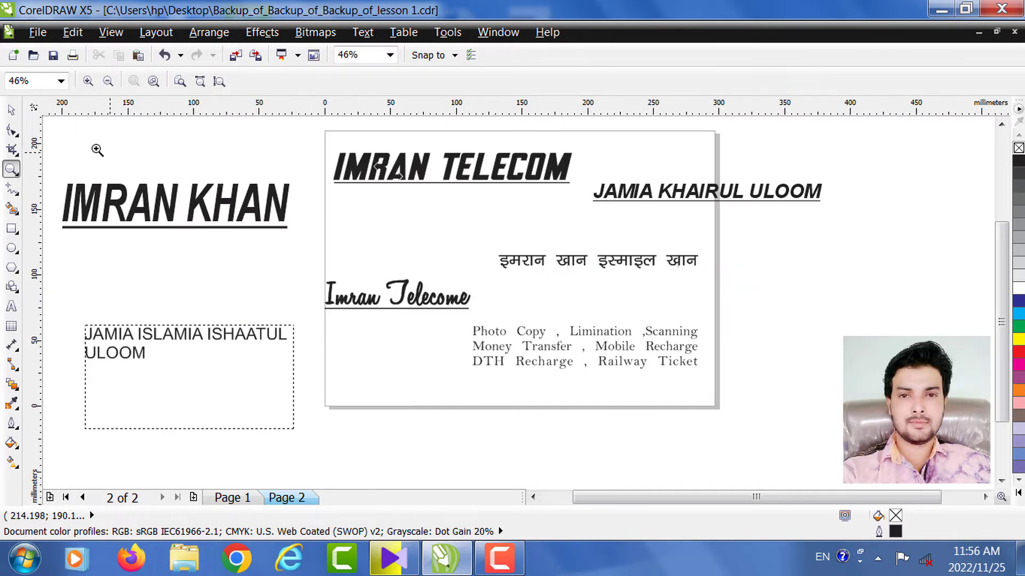
# - Move JAMIA KHAIRUL ULOOM off the card and shift IMRAN TELECOM to the right
pyautogui.click(11, 110)
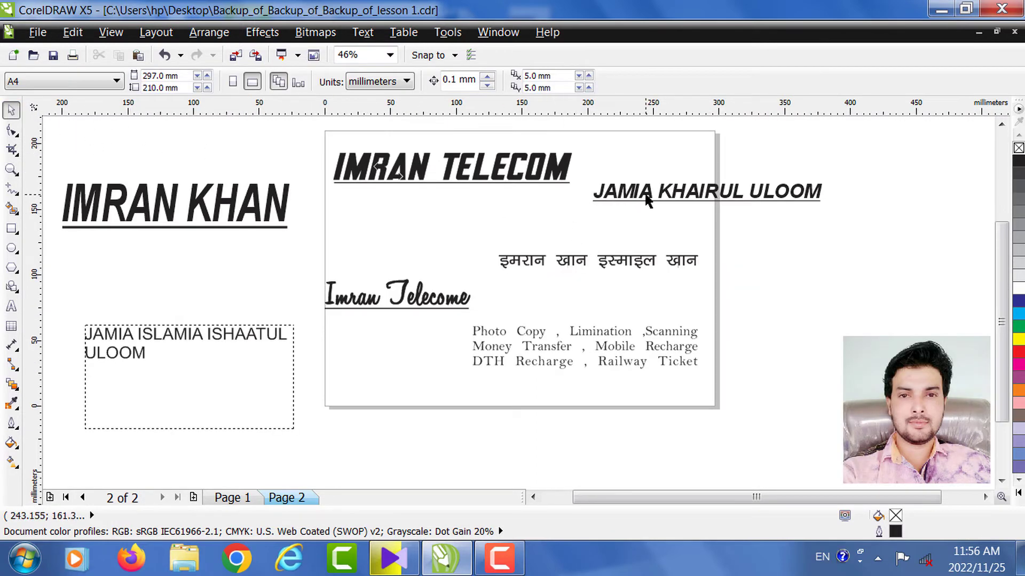
pyautogui.moveTo(648, 201); pyautogui.dragTo(467, 218)
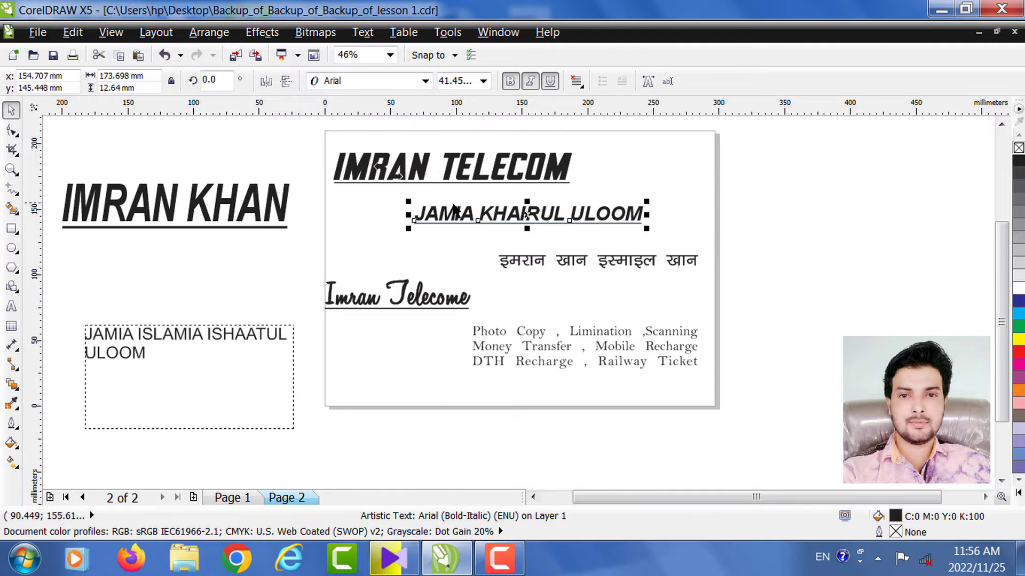
pyautogui.click(426, 180)
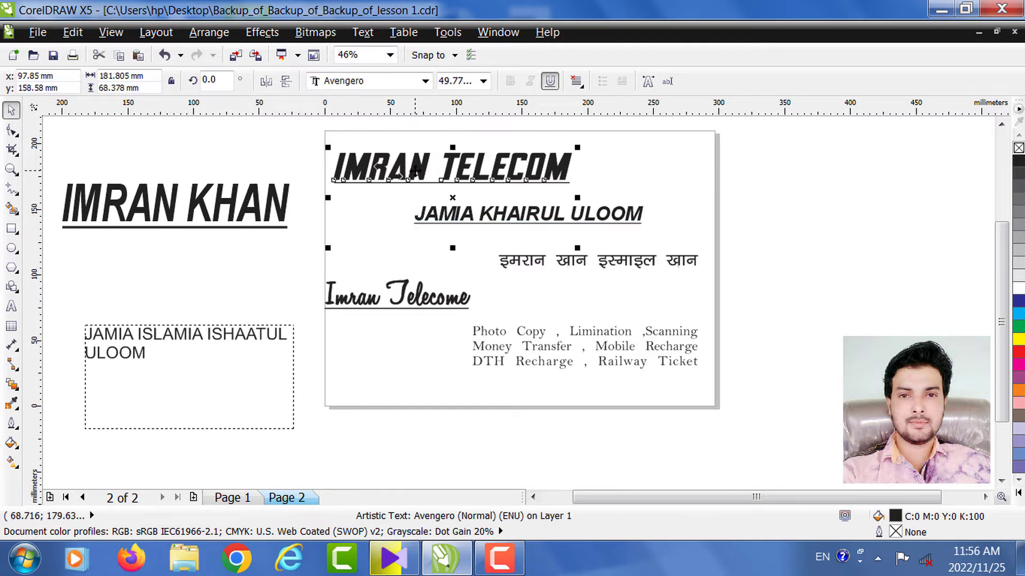
pyautogui.moveTo(415, 172)
pyautogui.mouseDown()
pyautogui.moveTo(501, 192)
pyautogui.moveTo(522, 213)
pyautogui.moveTo(845, 229)
pyautogui.mouseUp()
# - Position IMRAN TELECOM at the top centre of the card and zoom in on it
pyautogui.doubleClick(576, 169)
pyautogui.moveTo(576, 169); pyautogui.dragTo(676, 170)
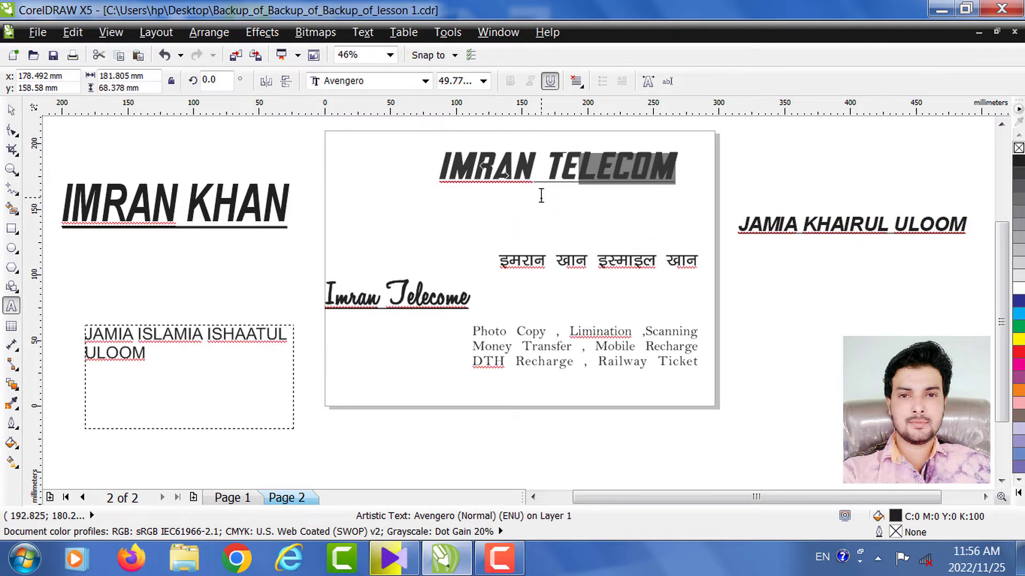
pyautogui.click(501, 199)
pyautogui.click(11, 111)
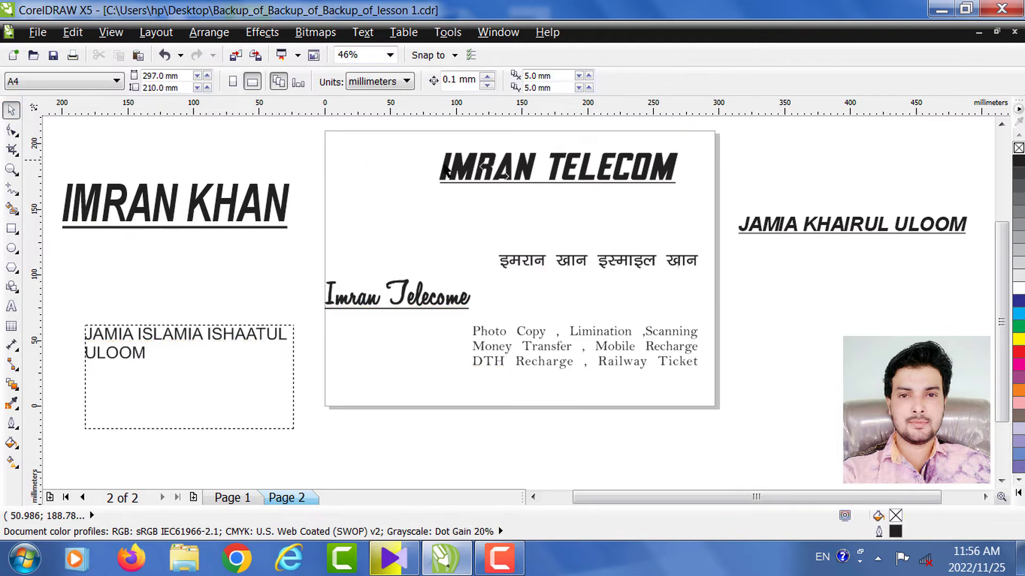
pyautogui.moveTo(491, 169); pyautogui.dragTo(442, 191)
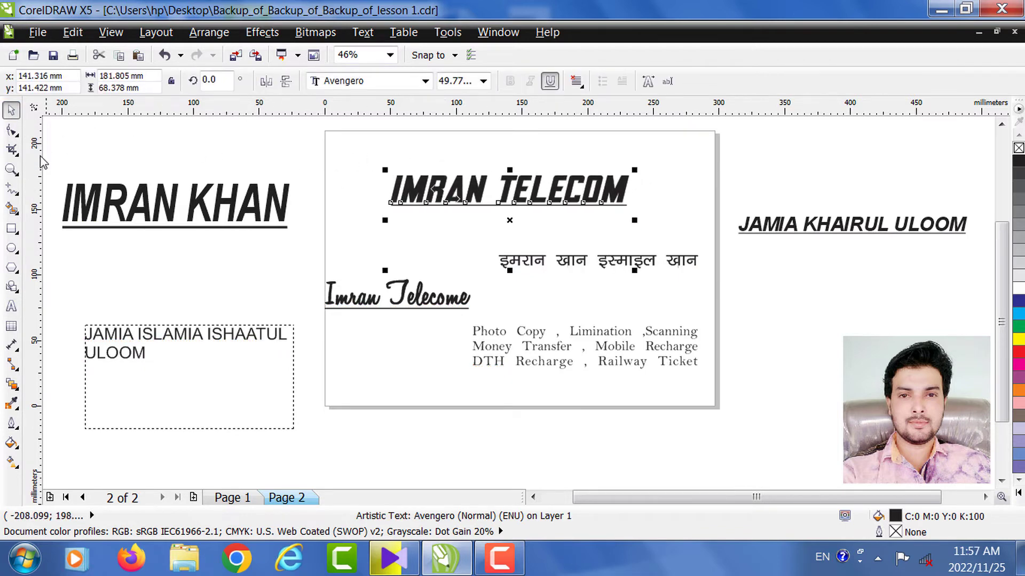
pyautogui.click(11, 170)
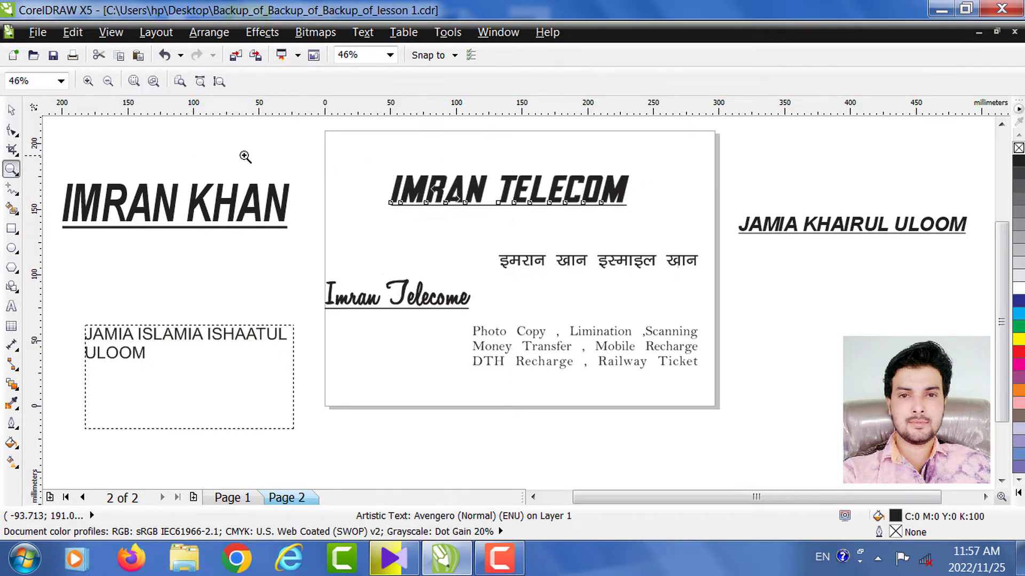
pyautogui.moveTo(358, 154); pyautogui.dragTo(661, 234)
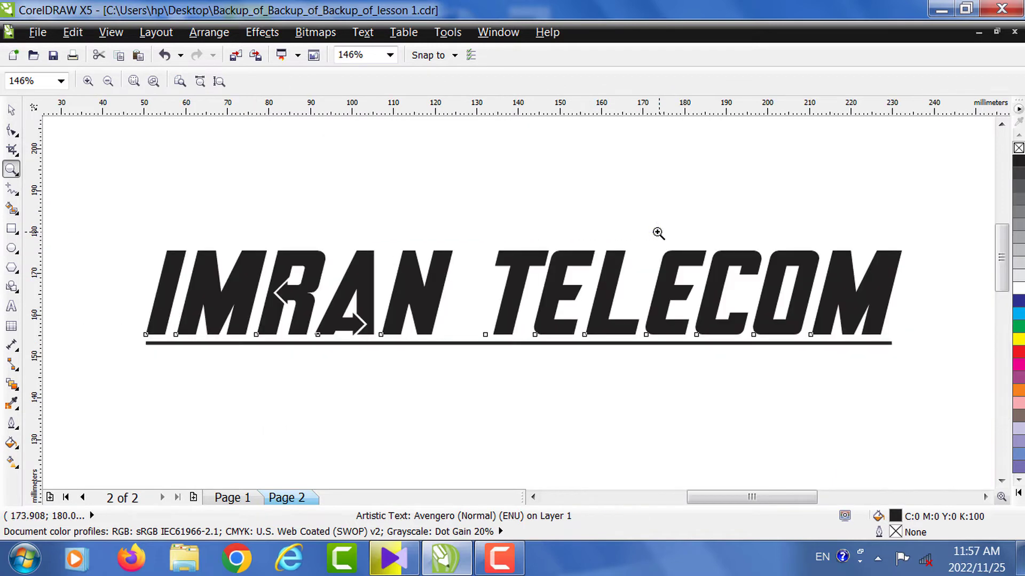
# - Nudge the IMRAN TELECOM header a little higher on the card
pyautogui.click(13, 110)
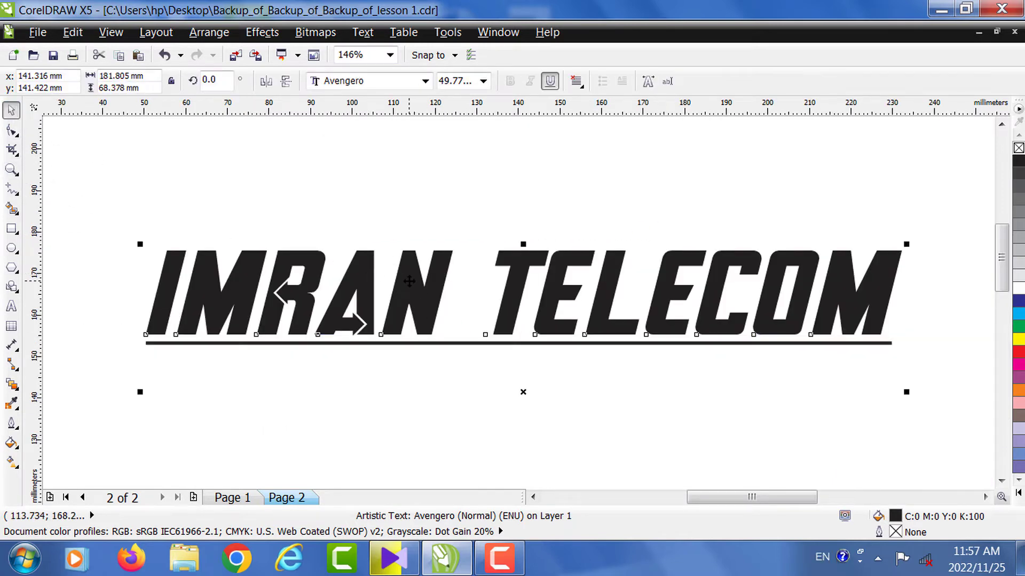
pyautogui.click(418, 285)
pyautogui.moveTo(415, 286); pyautogui.dragTo(412, 257)
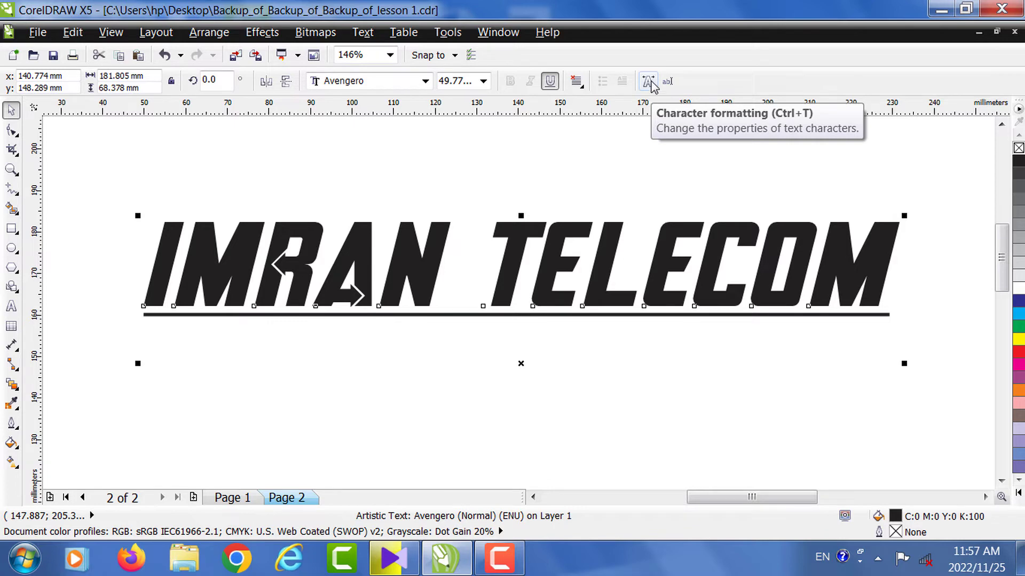
# - Set the IMRAN TELECOM underline to Single Thin Word in Character Formatting
pyautogui.click(650, 83)
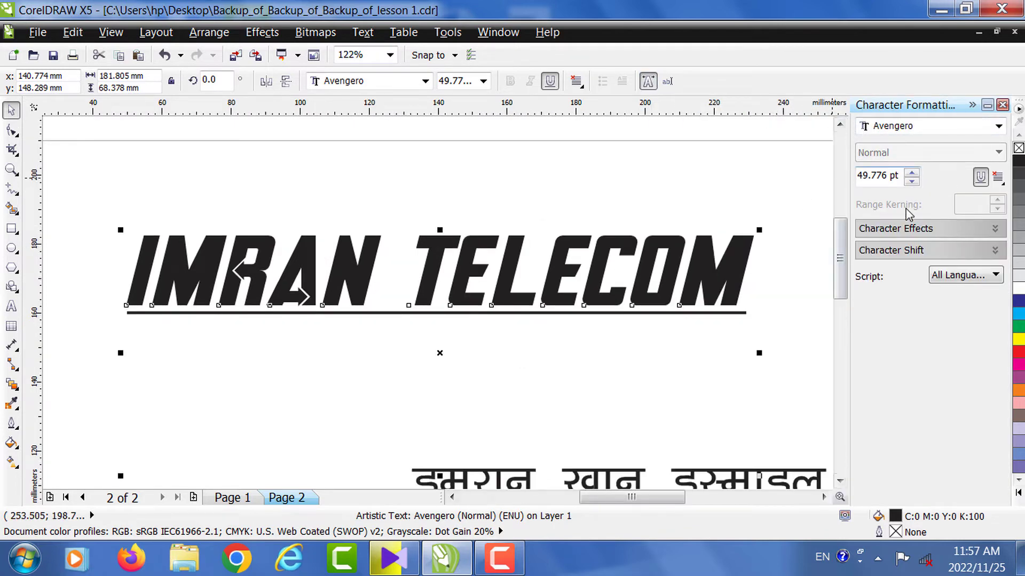
pyautogui.click(910, 233)
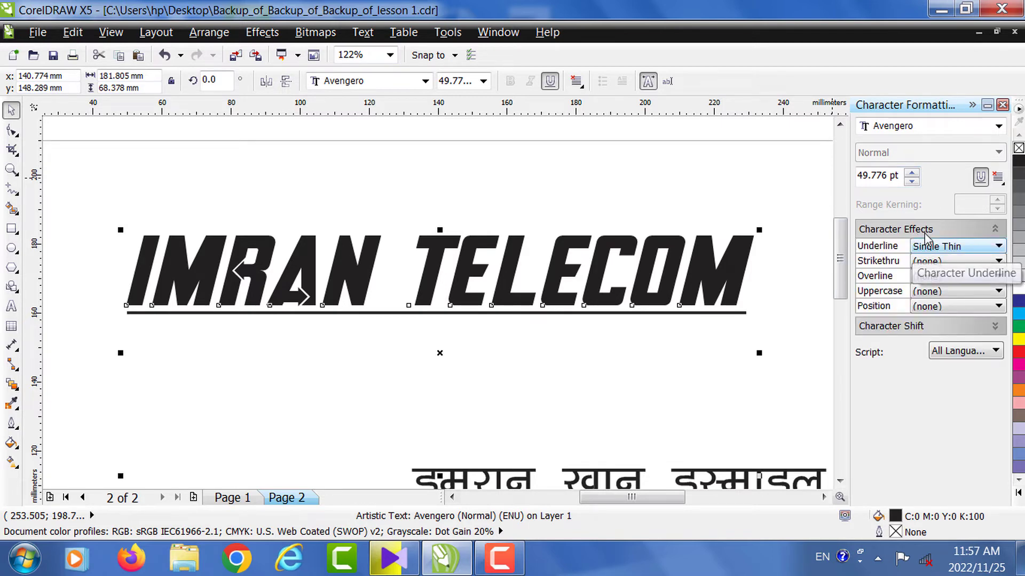
pyautogui.click(925, 235)
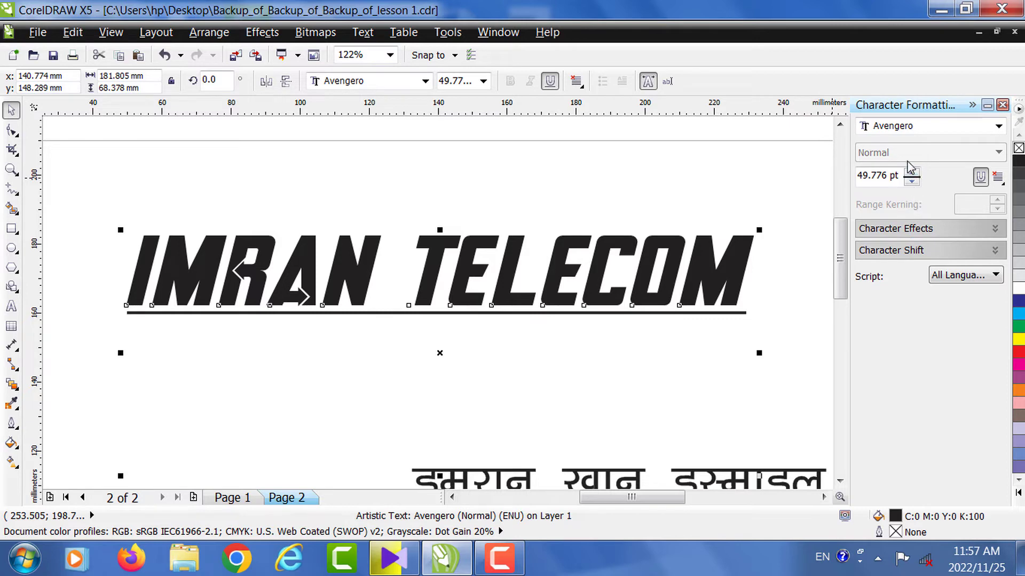
pyautogui.click(937, 128)
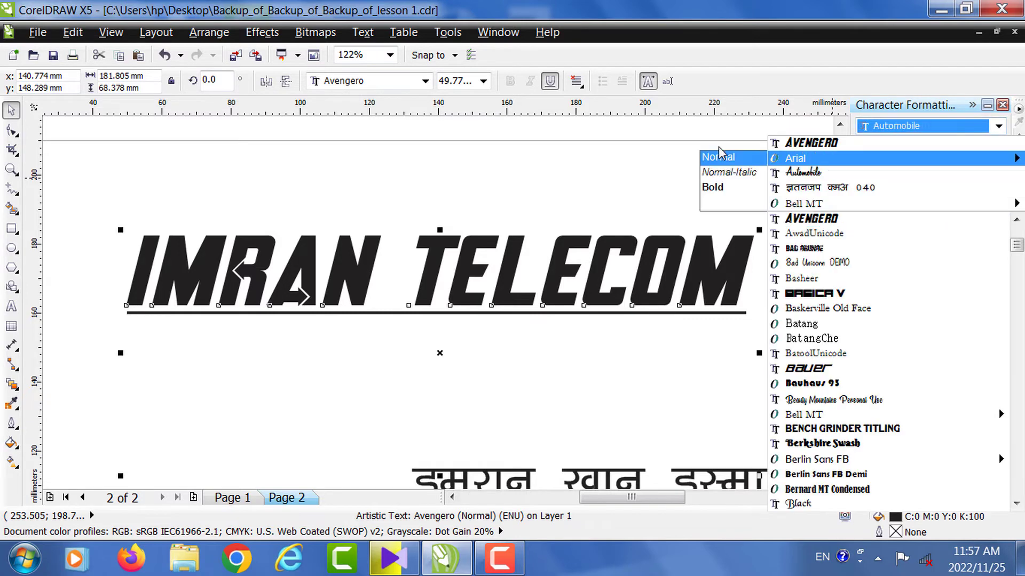
pyautogui.click(707, 151)
pyautogui.click(653, 240)
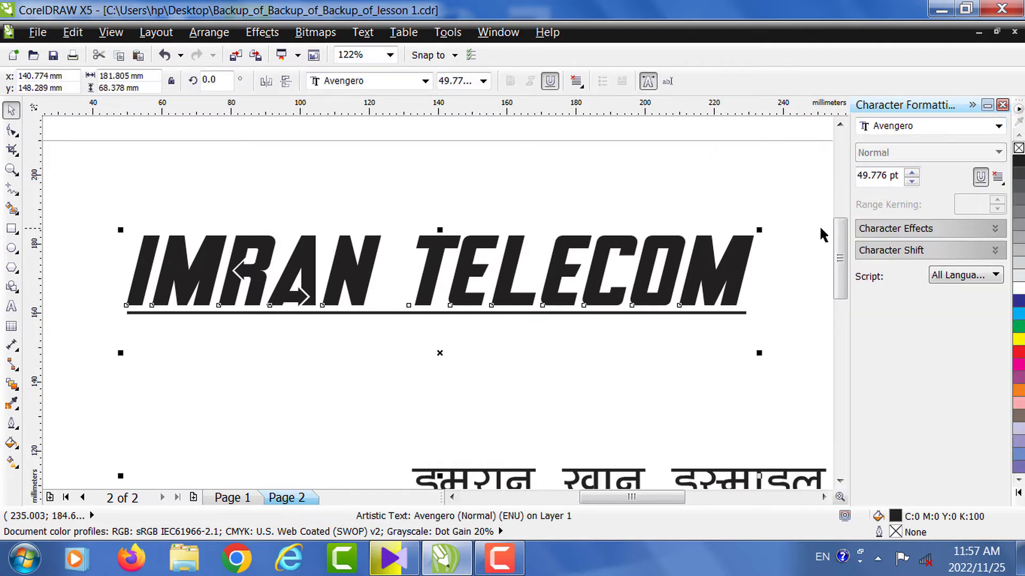
pyautogui.click(914, 251)
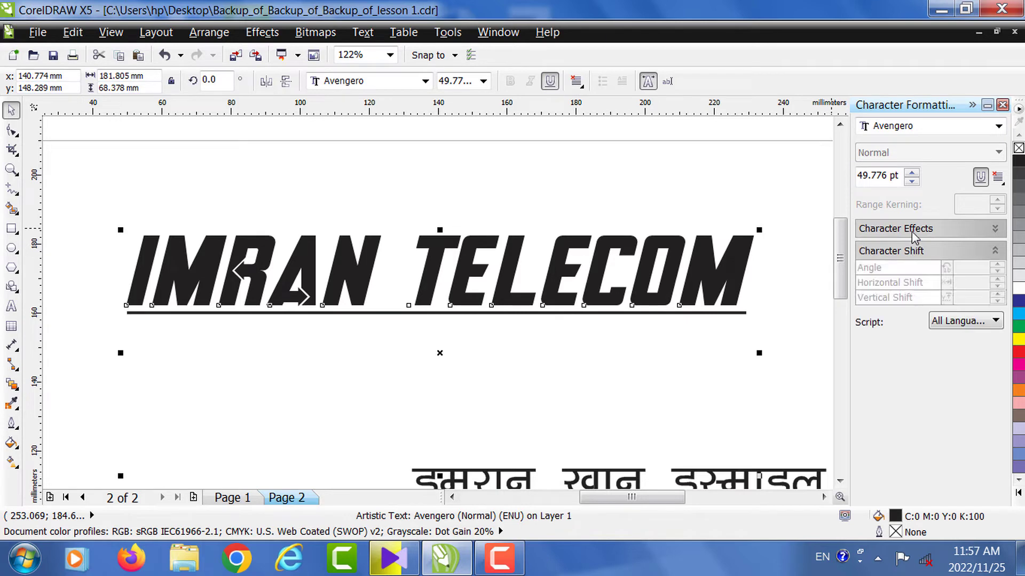
pyautogui.click(914, 229)
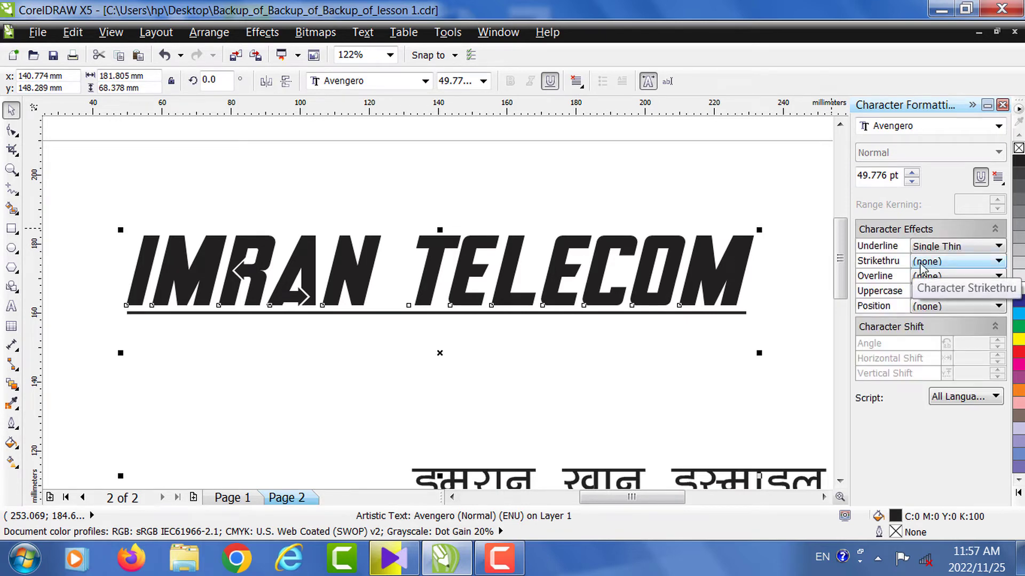
pyautogui.click(935, 247)
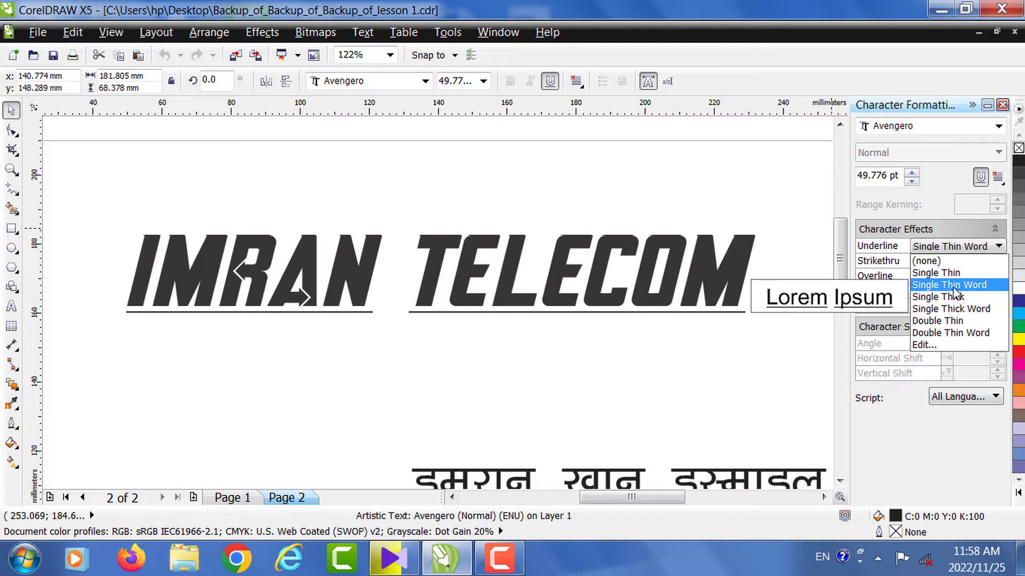
pyautogui.click(954, 289)
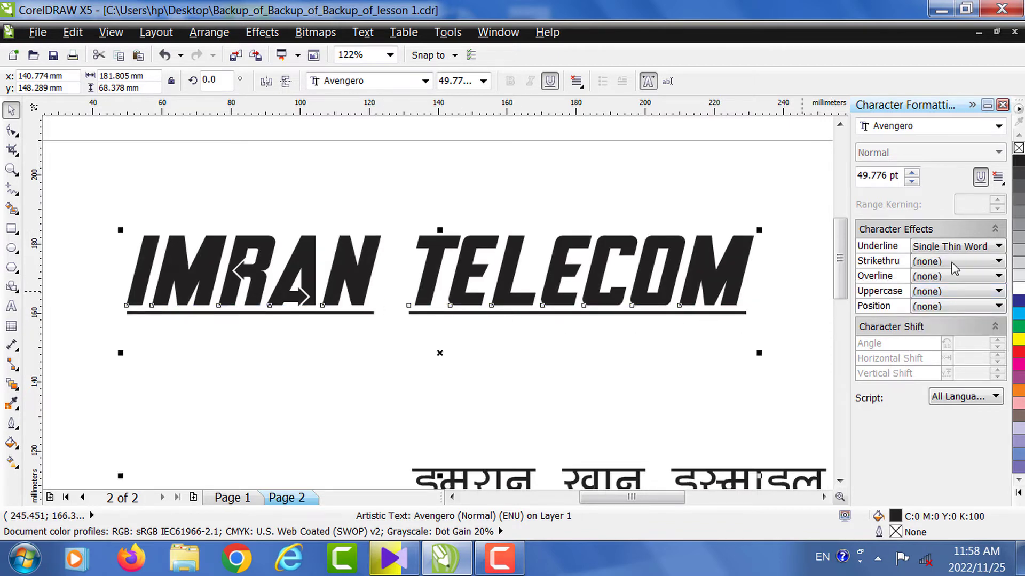
pyautogui.click(1002, 105)
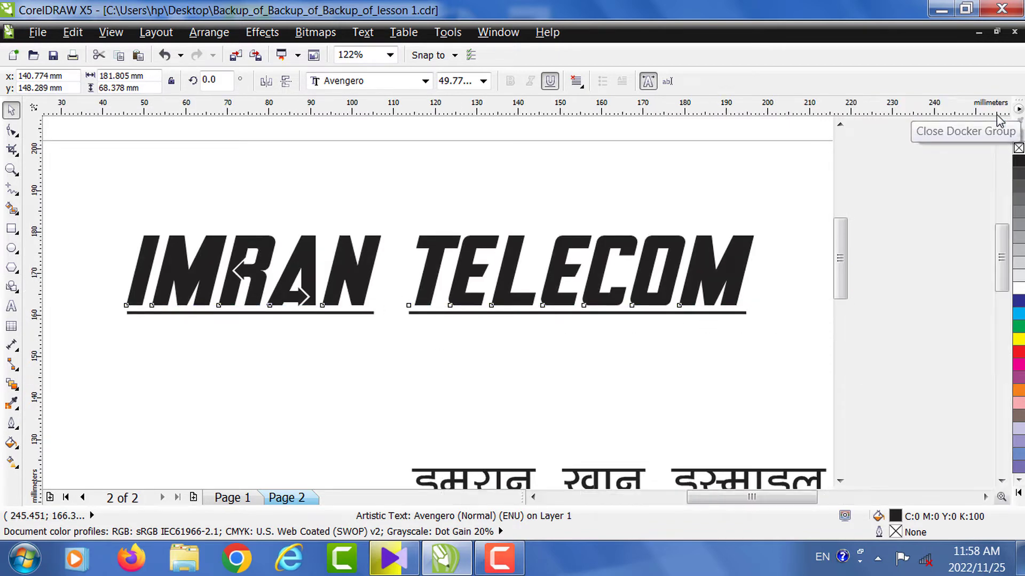
# - Zoom in on the gap between the underlined words to check it, then deselect the header
pyautogui.click(9, 171)
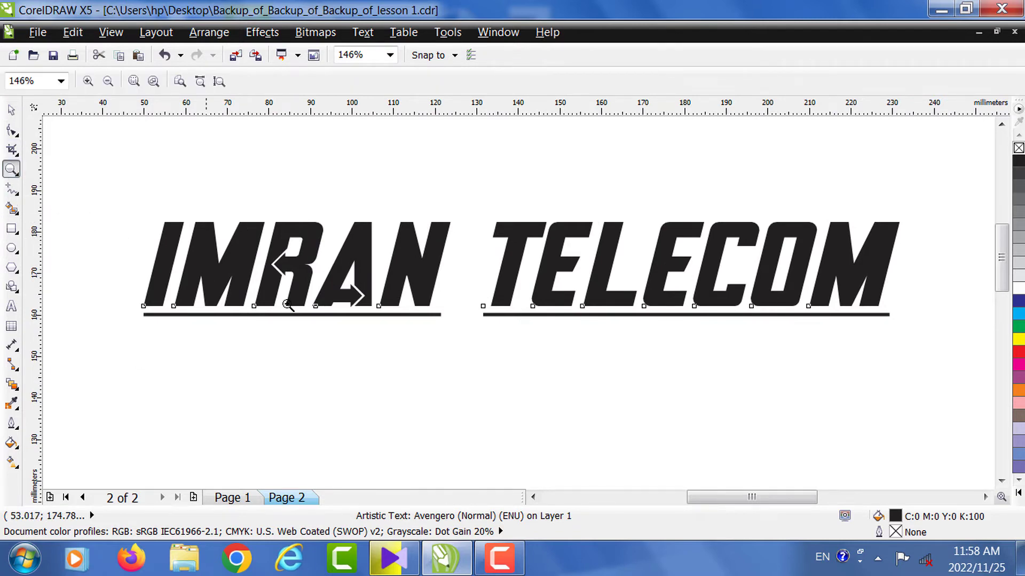
pyautogui.moveTo(438, 281); pyautogui.dragTo(525, 326)
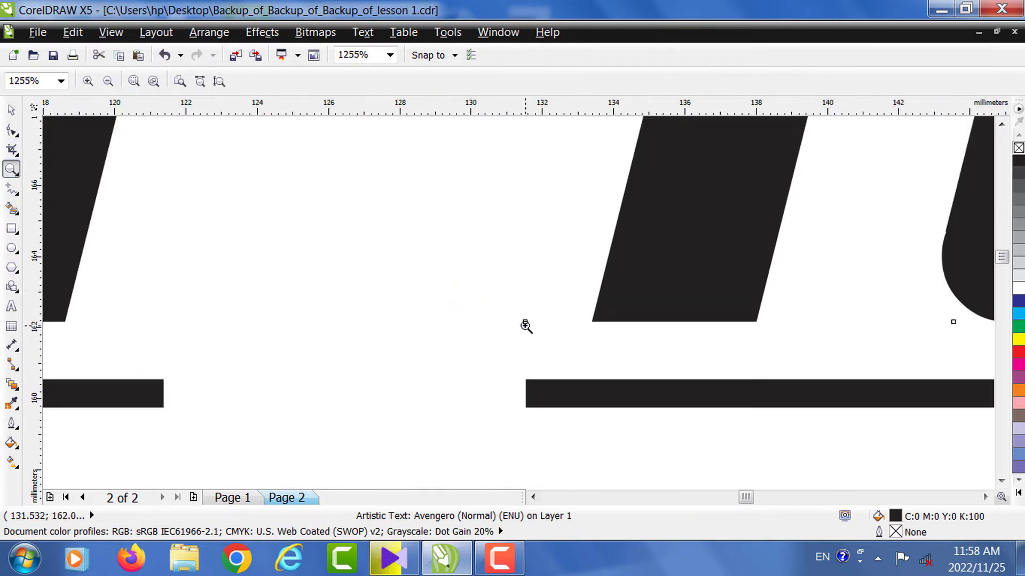
pyautogui.rightClick(390, 255)
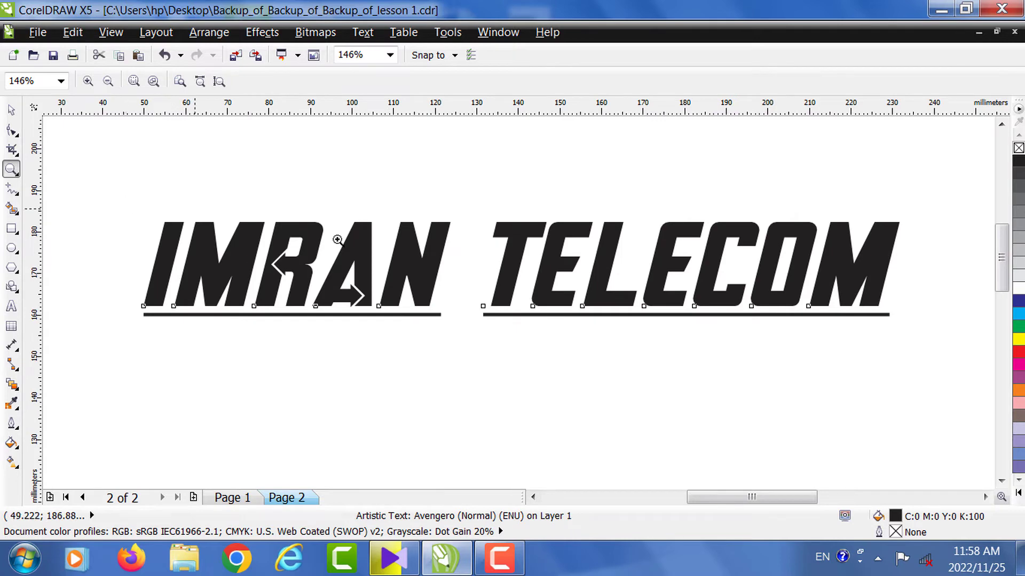
pyautogui.click(10, 112)
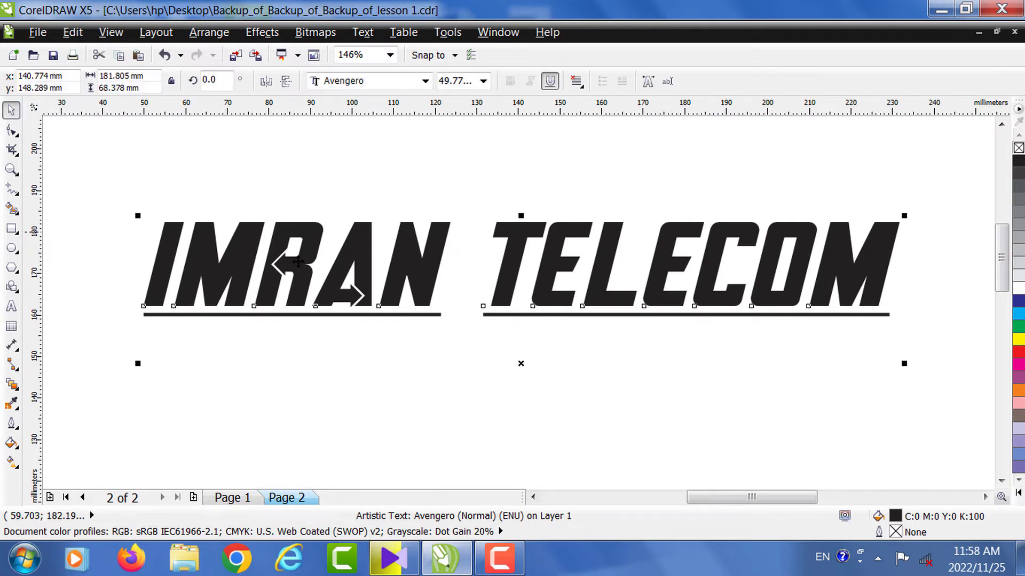
pyautogui.rightClick(119, 152)
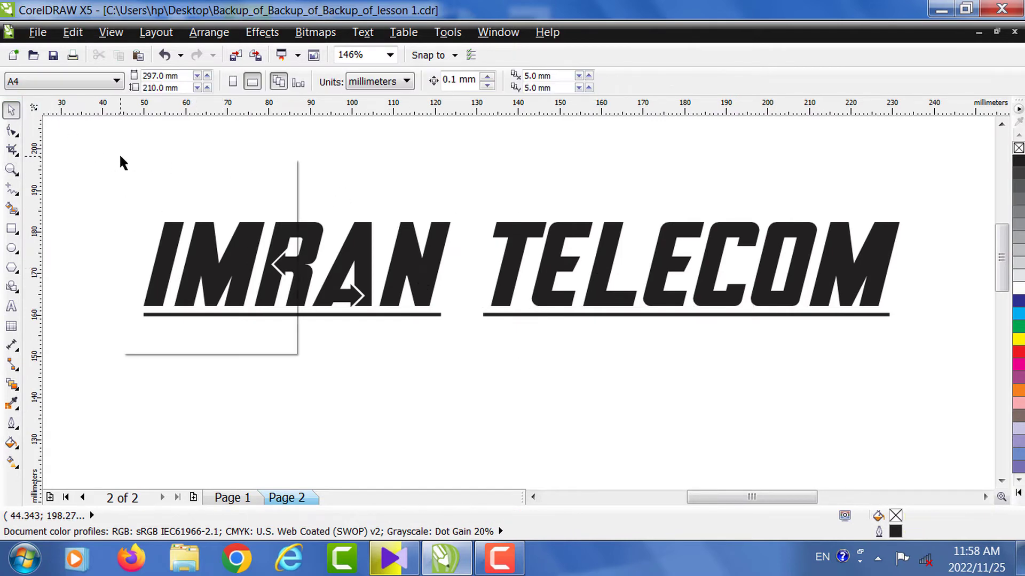
pyautogui.click(15, 168)
pyautogui.click(30, 171)
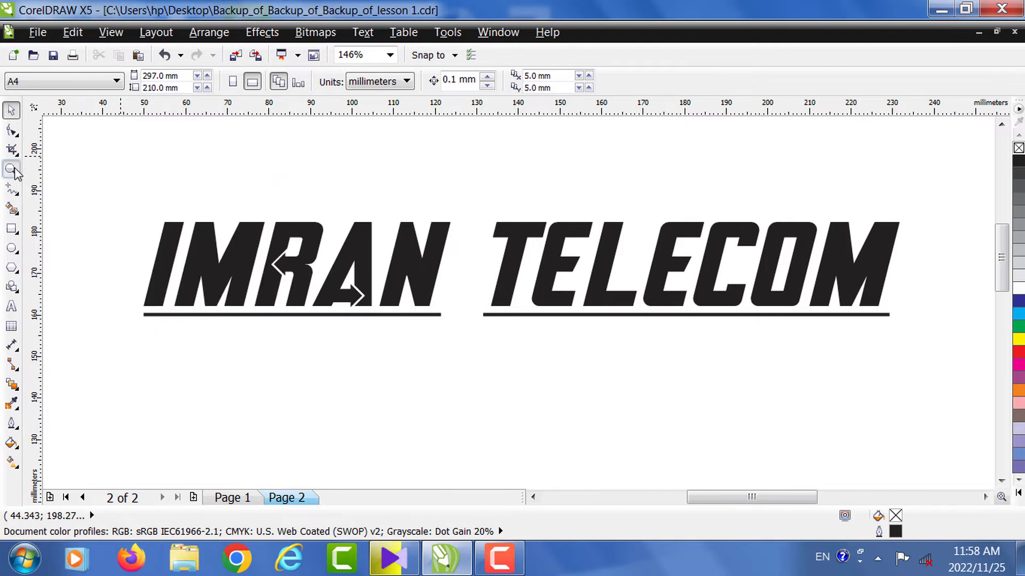
pyautogui.press('F4')
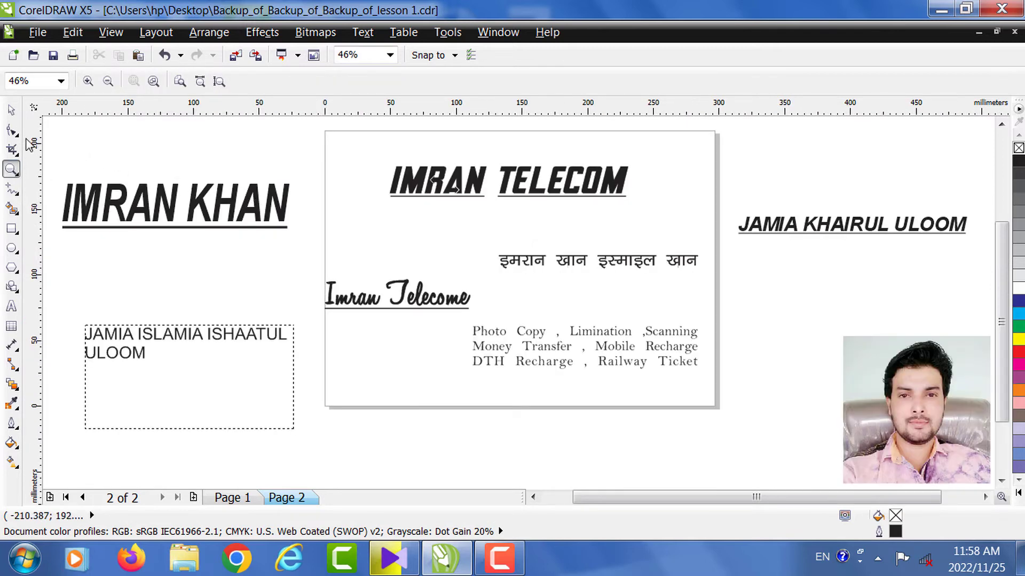
pyautogui.click(10, 110)
pyautogui.moveTo(171, 216); pyautogui.dragTo(306, 238)
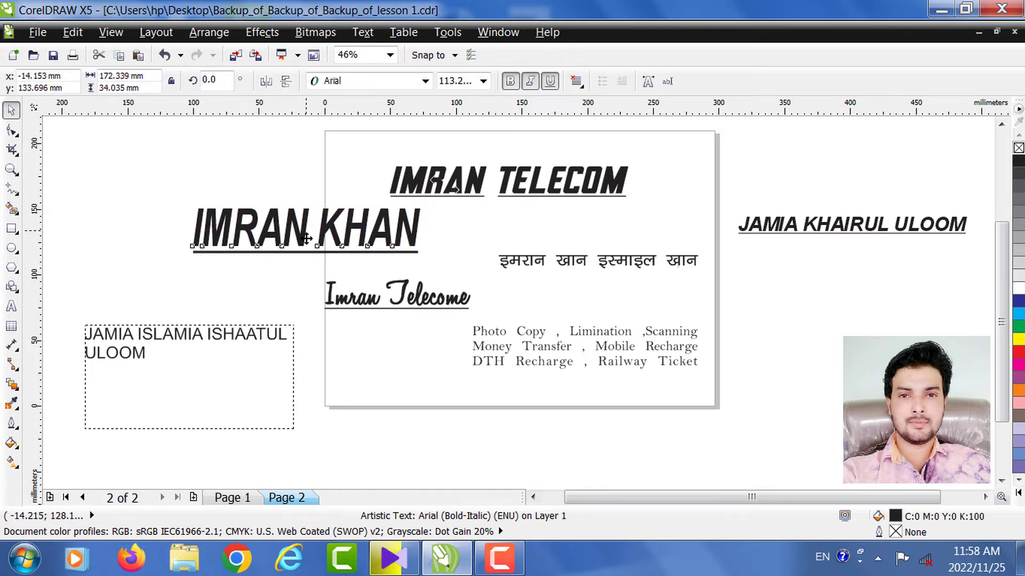
pyautogui.click(306, 238)
pyautogui.click(452, 229)
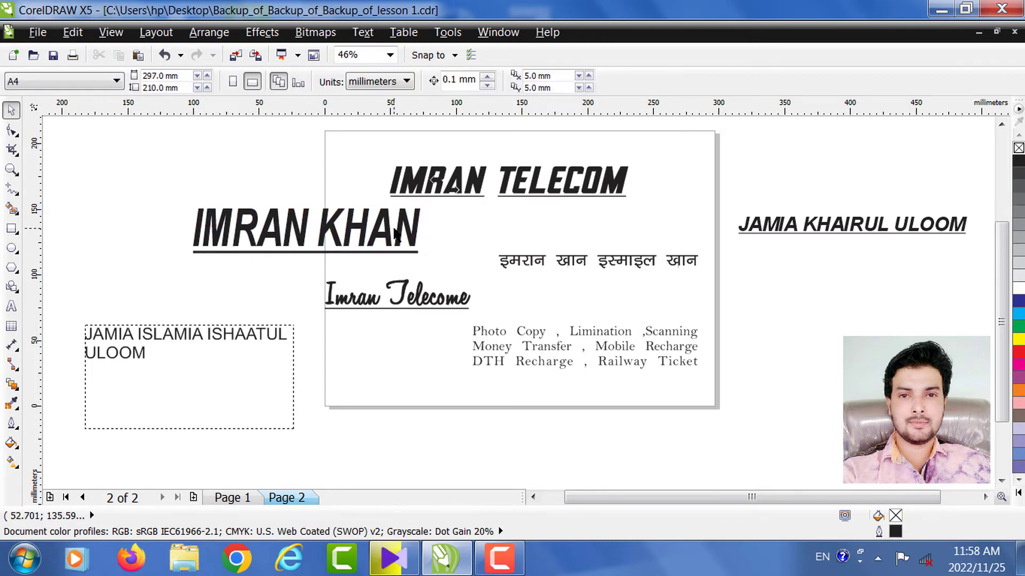
pyautogui.click(387, 238)
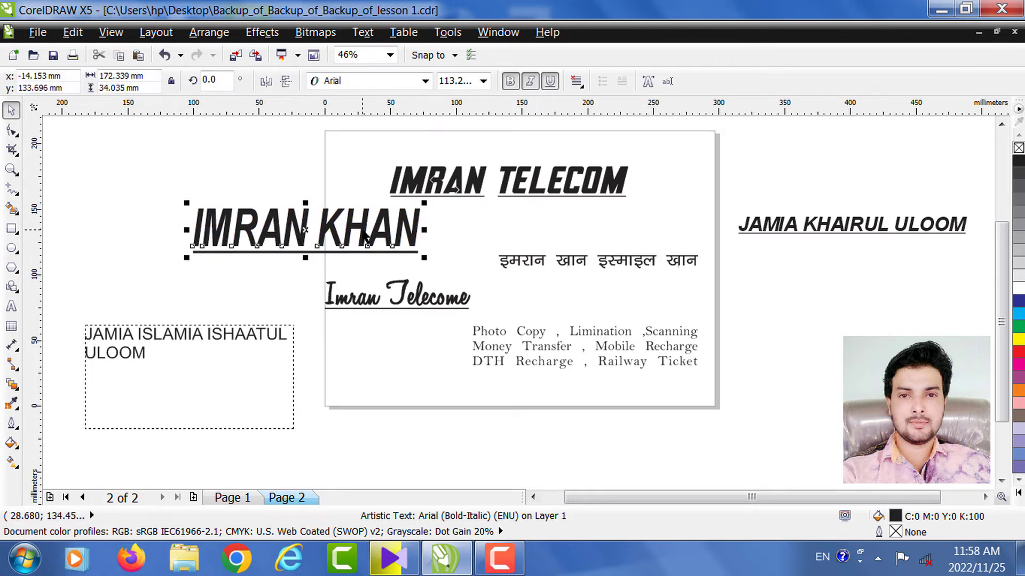
pyautogui.click(649, 82)
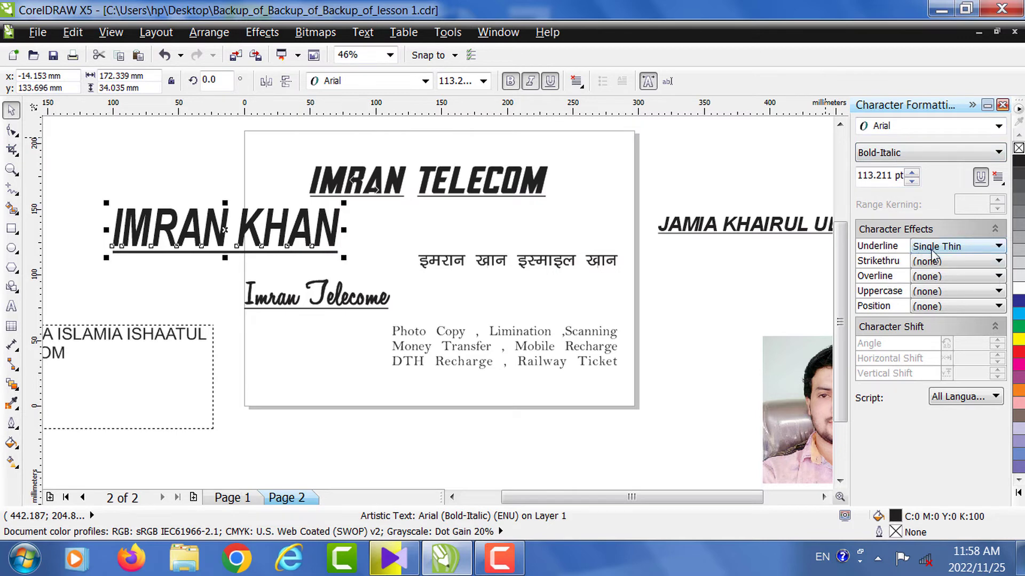
pyautogui.click(955, 249)
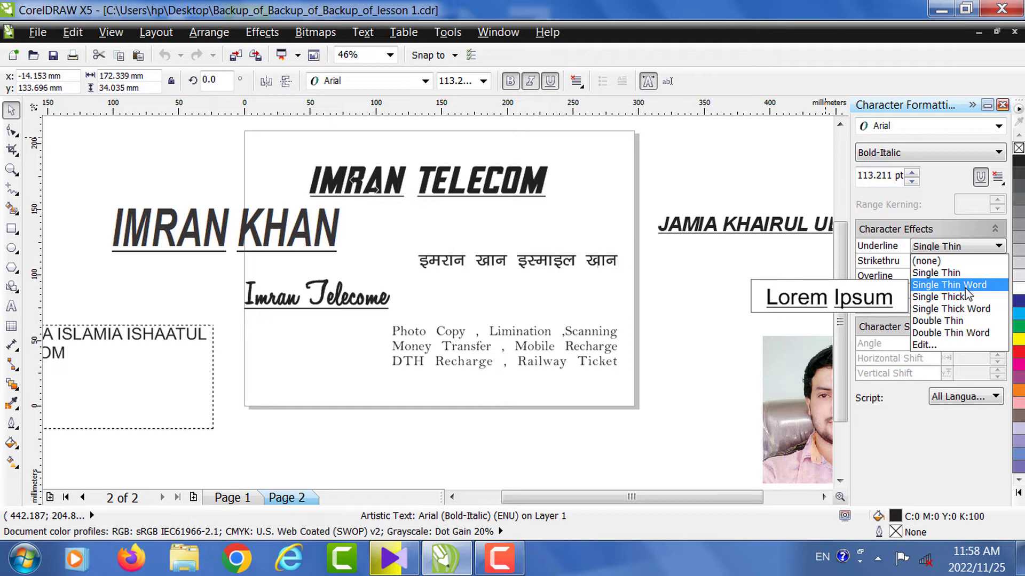
pyautogui.click(965, 289)
pyautogui.click(53, 171)
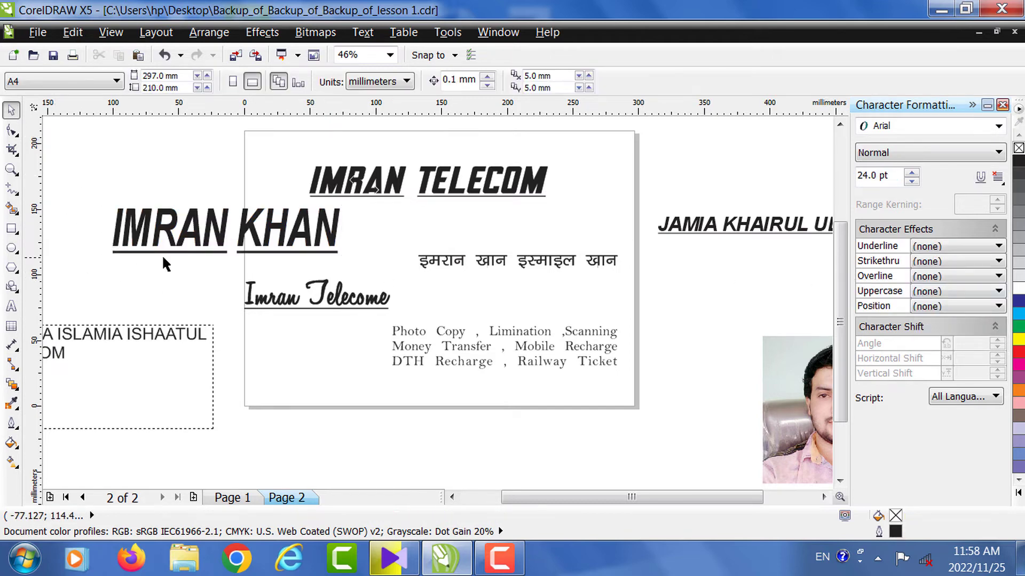
pyautogui.click(11, 169)
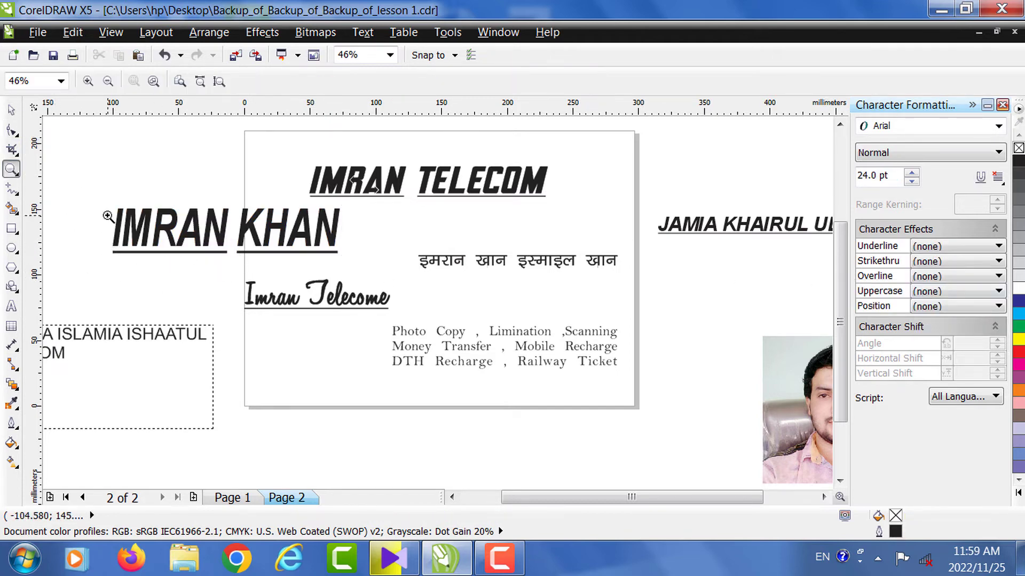
pyautogui.moveTo(104, 220); pyautogui.dragTo(378, 268)
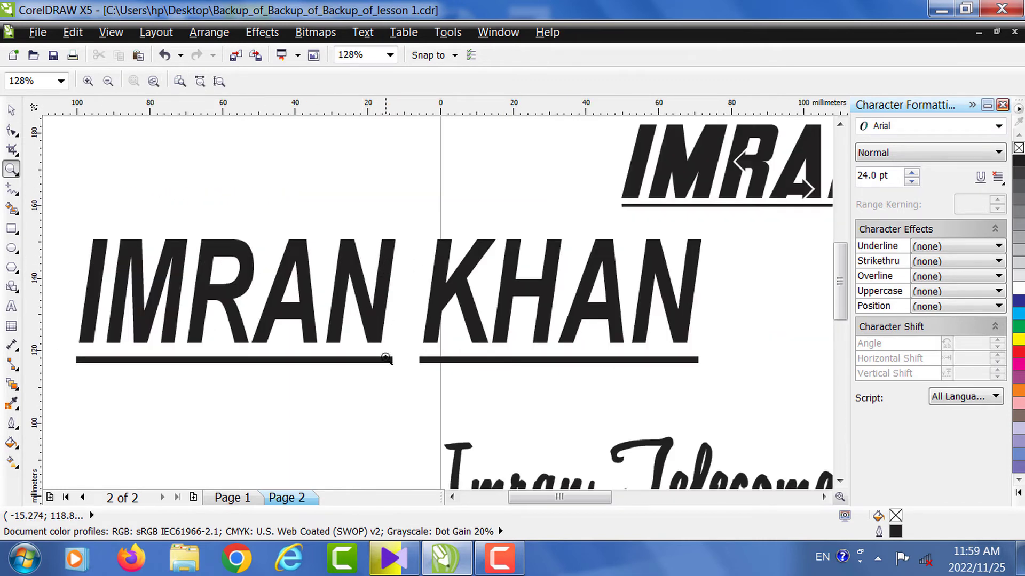
pyautogui.click(11, 109)
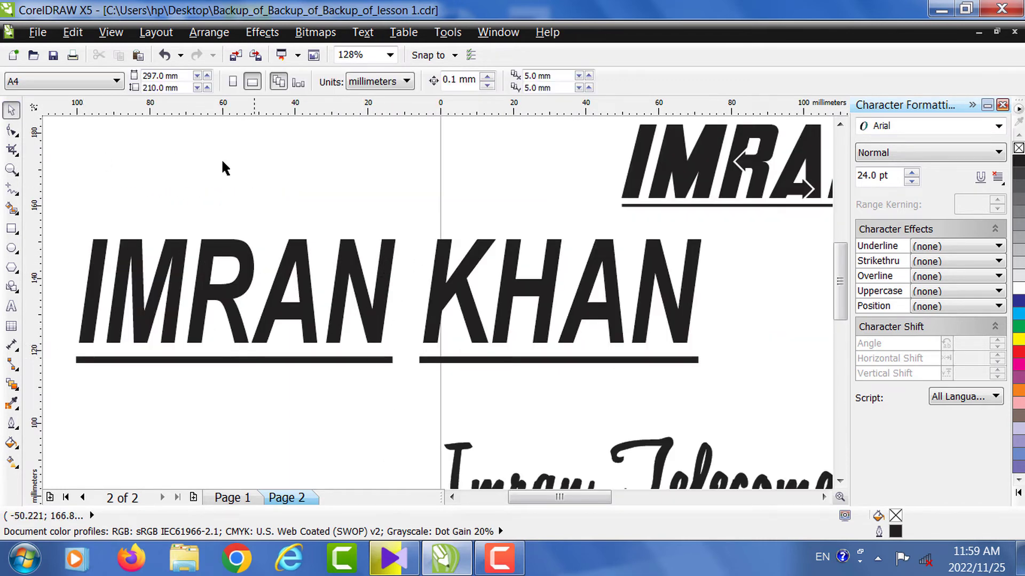
pyautogui.click(11, 170)
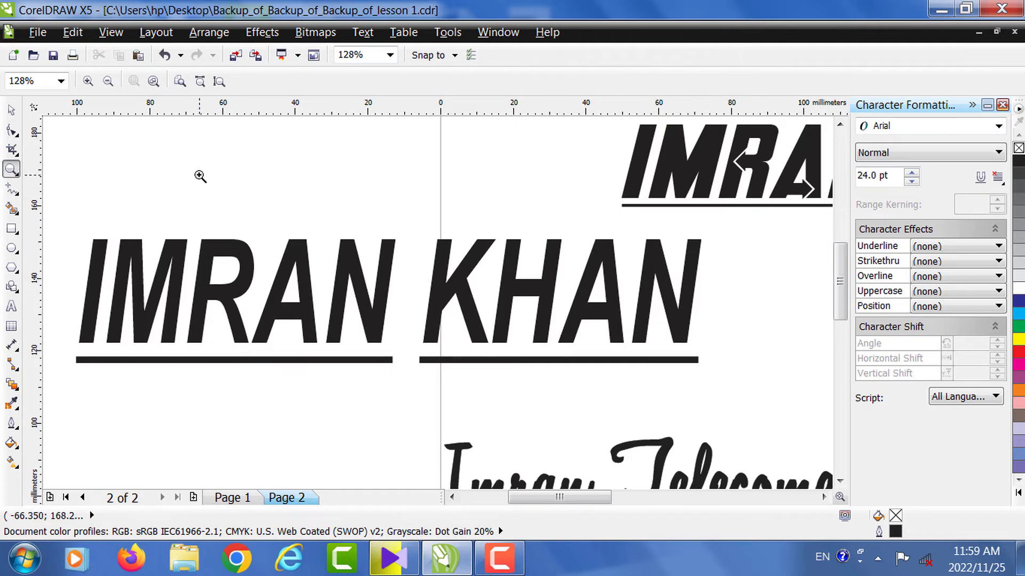
pyautogui.rightClick(201, 176)
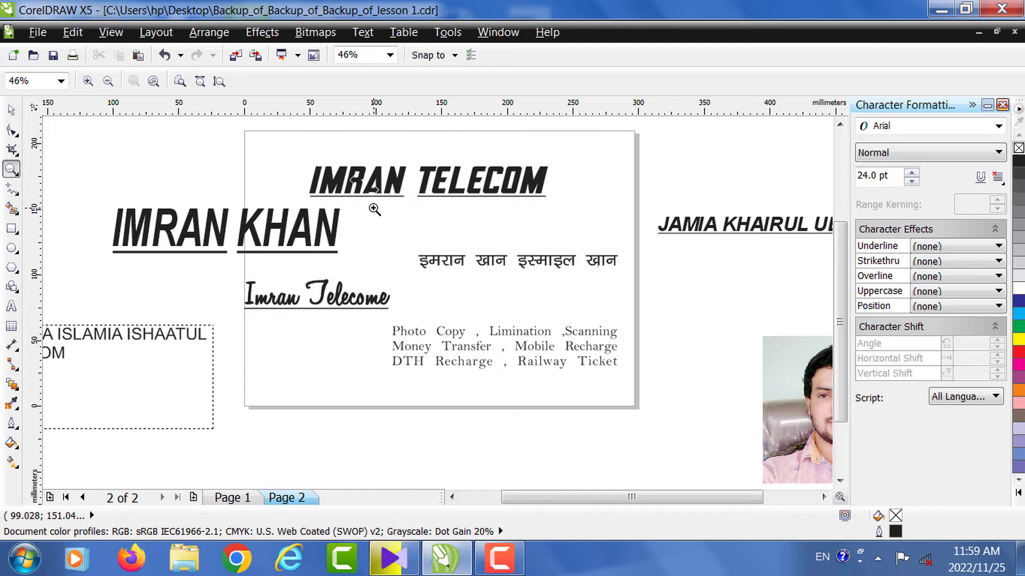
# - Close the Character Formatting docker
pyautogui.click(1003, 105)
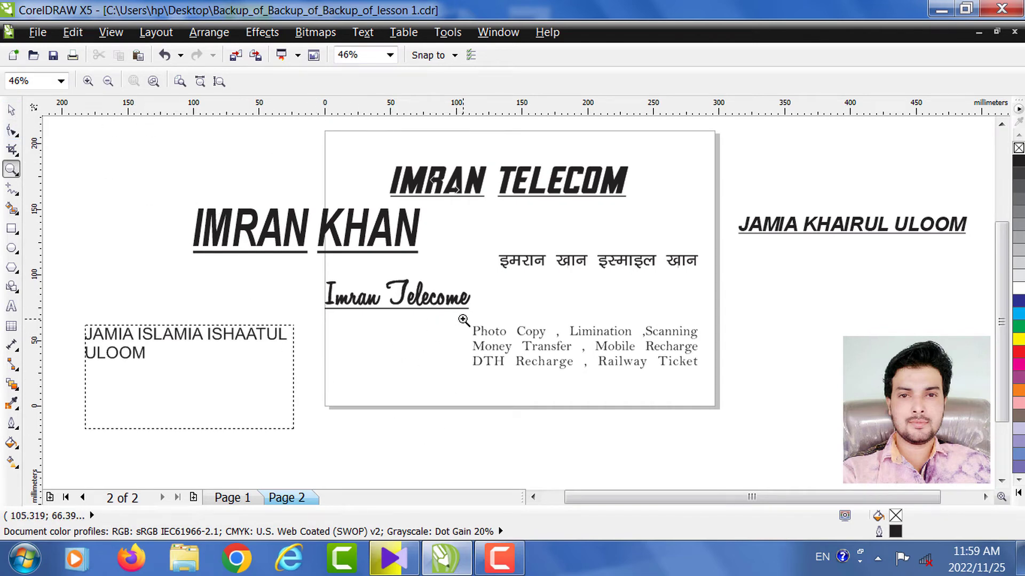
pyautogui.click(499, 557)
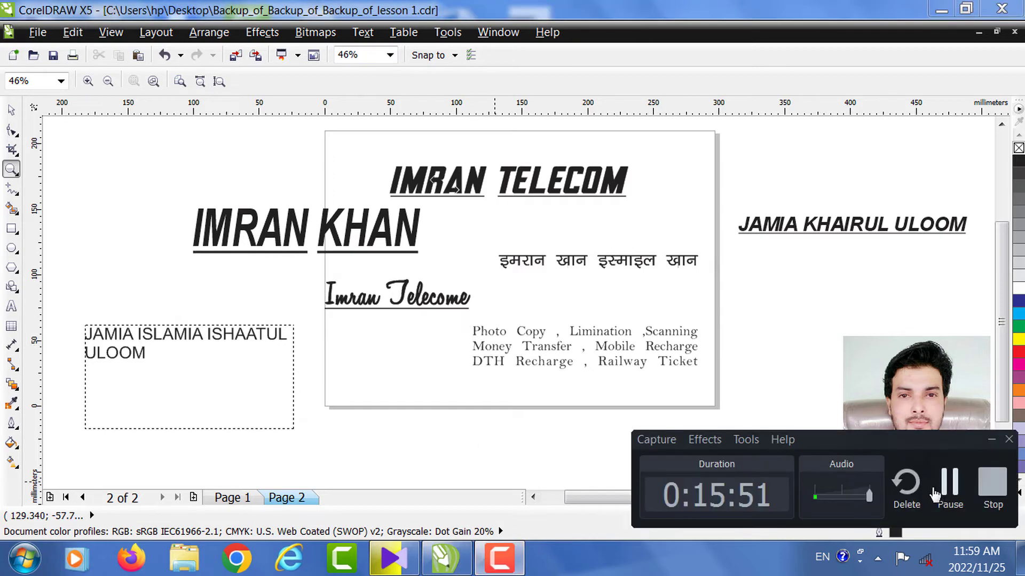
pyautogui.click(946, 486)
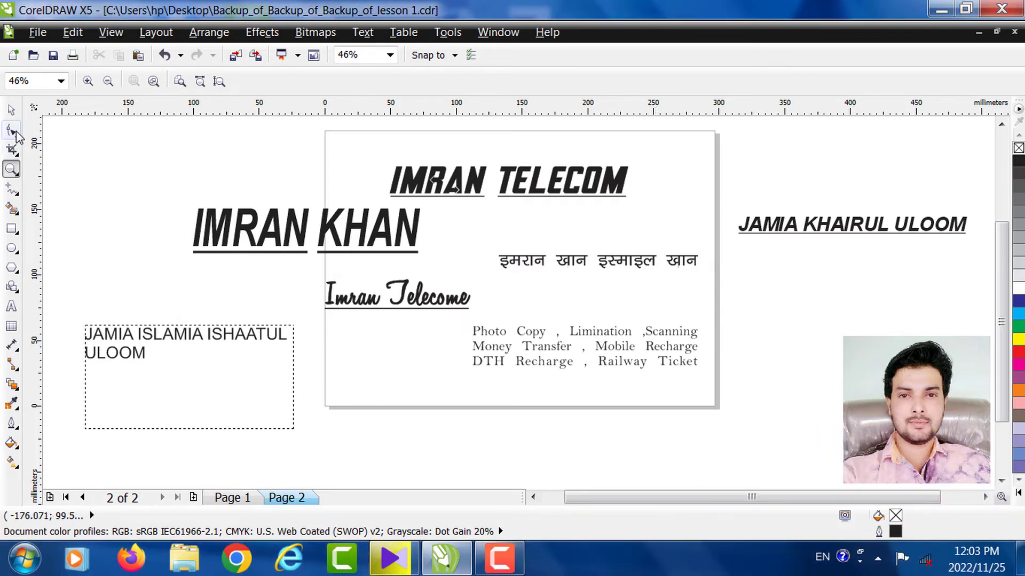
# - Resize the services text block and set it in bold Times New Roman
pyautogui.click(11, 110)
pyautogui.click(528, 333)
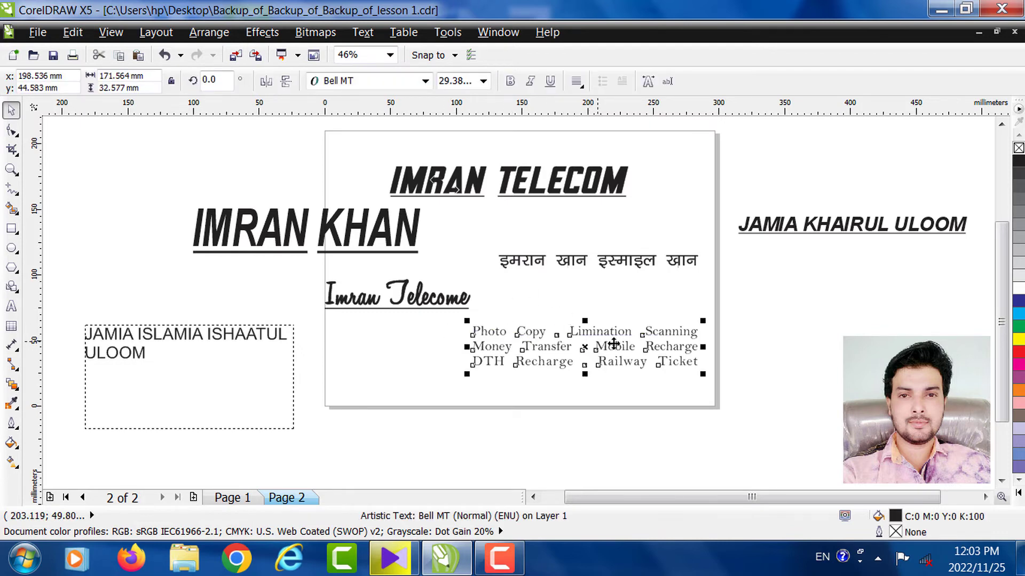
pyautogui.moveTo(703, 375); pyautogui.dragTo(716, 394)
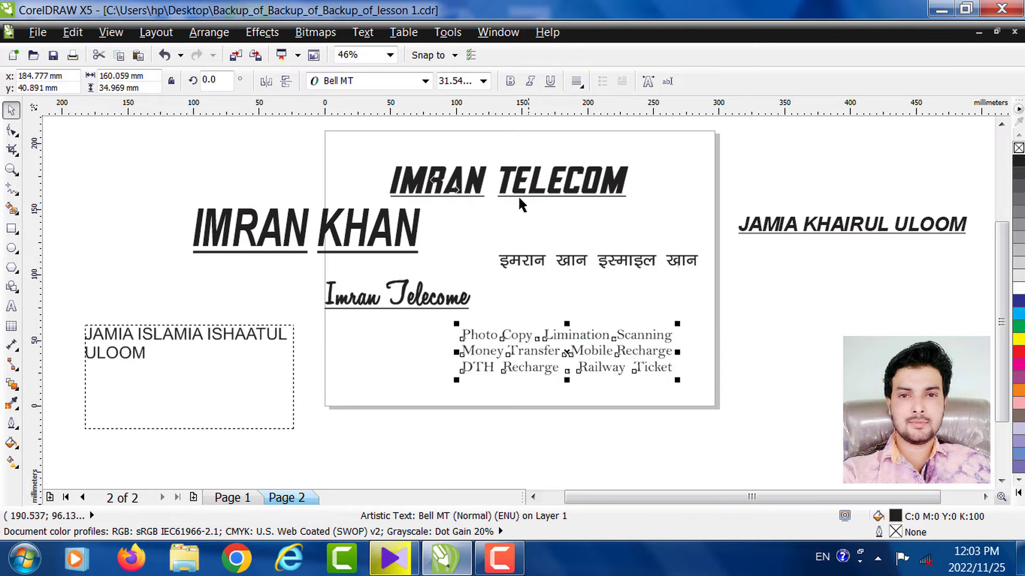
pyautogui.click(393, 80)
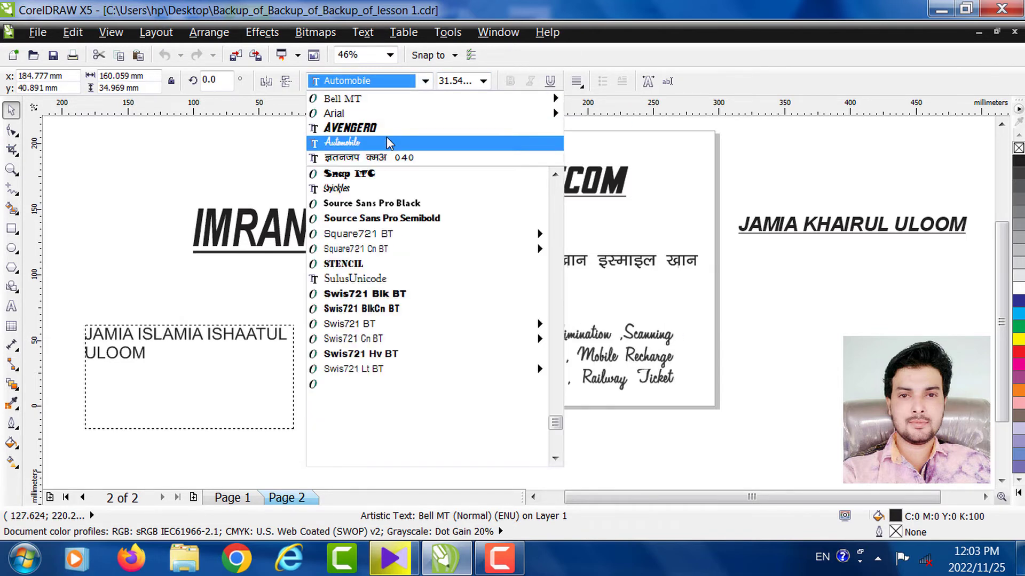
pyautogui.write('T')
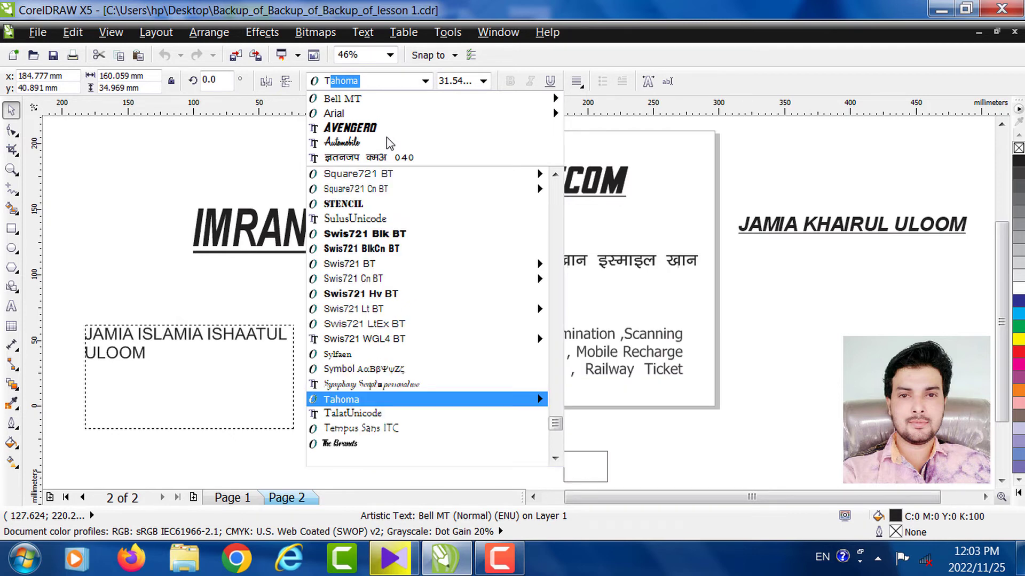
pyautogui.write('imes New R')
pyautogui.press('Return')
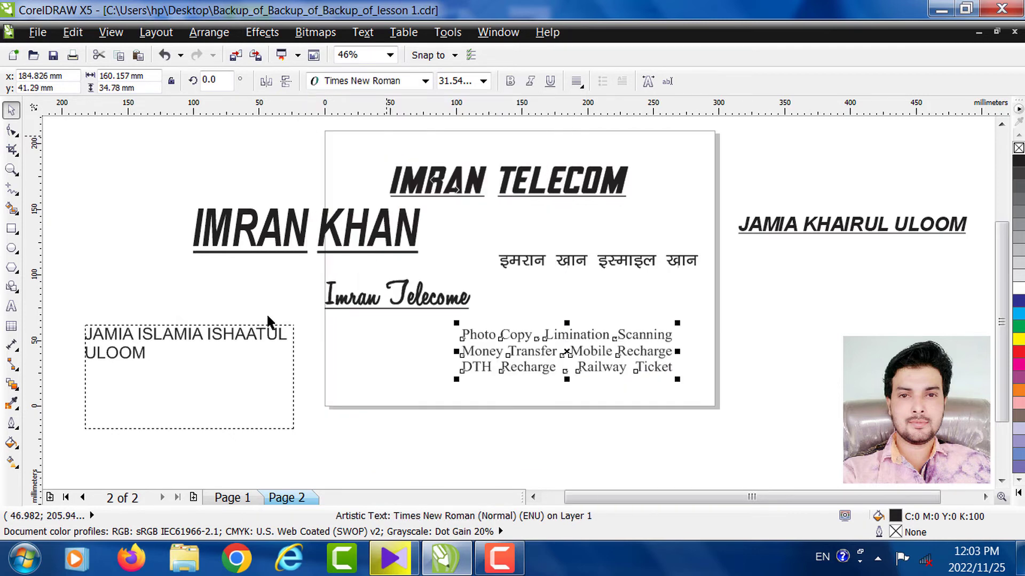
pyautogui.click(103, 178)
pyautogui.click(510, 369)
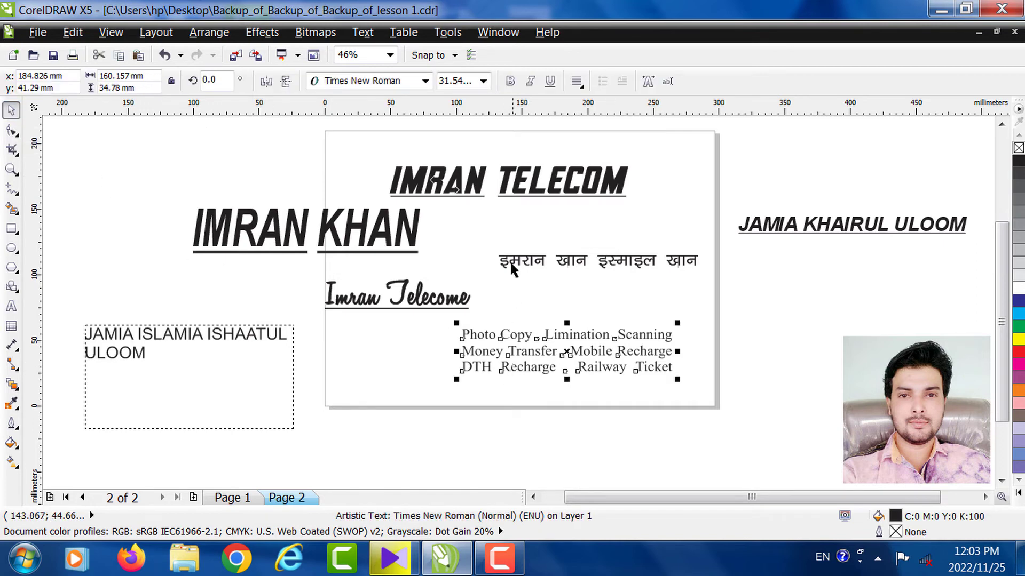
pyautogui.click(510, 81)
pyautogui.click(176, 281)
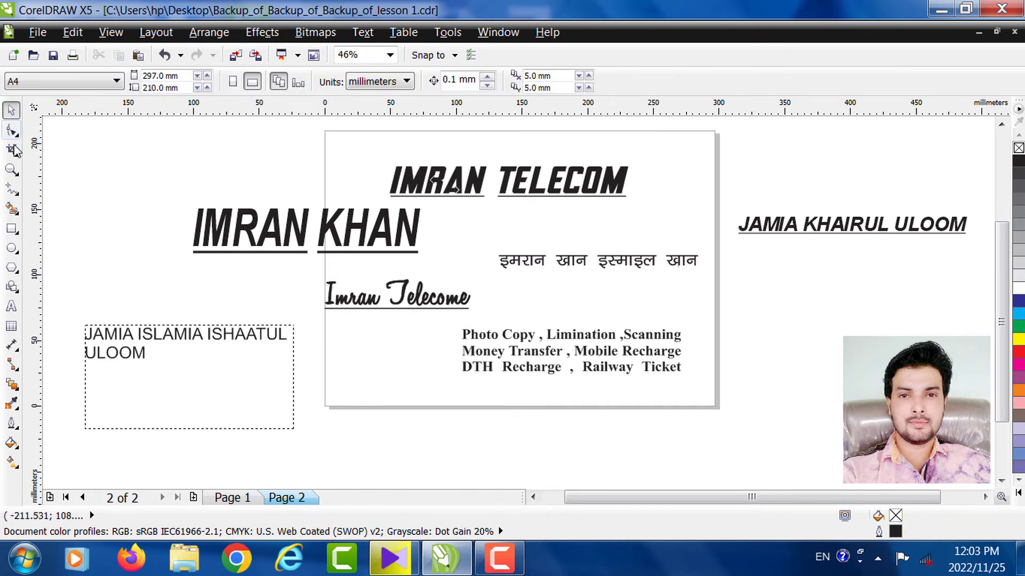
# - Zoom in so the services text block fills the view
pyautogui.click(15, 173)
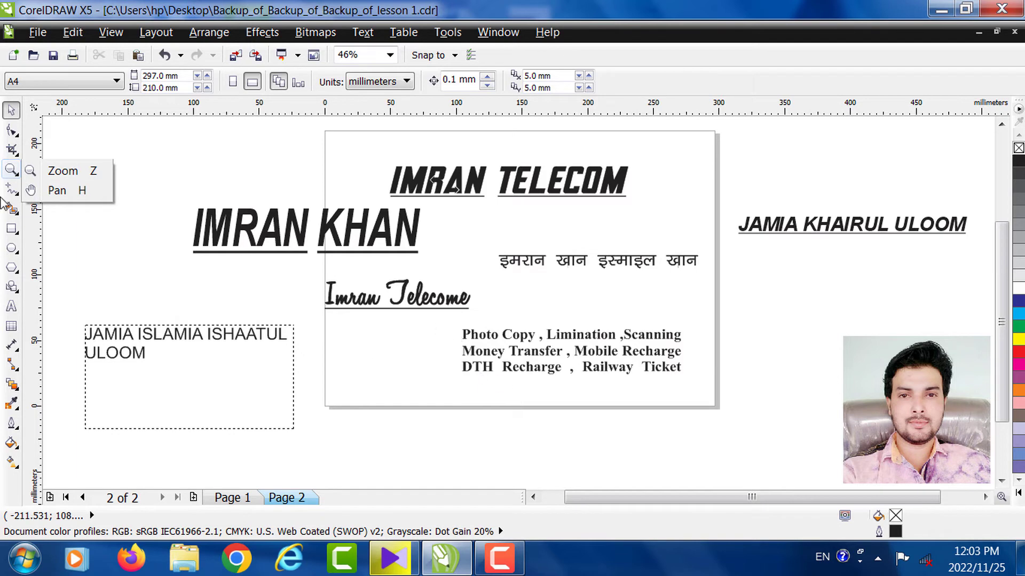
pyautogui.click(74, 175)
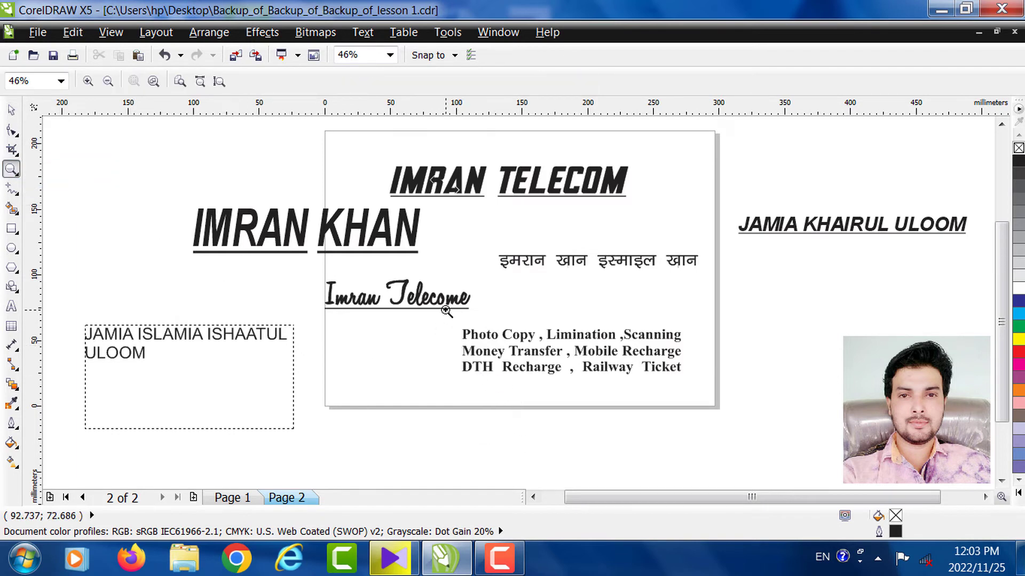
pyautogui.moveTo(448, 321); pyautogui.dragTo(692, 385)
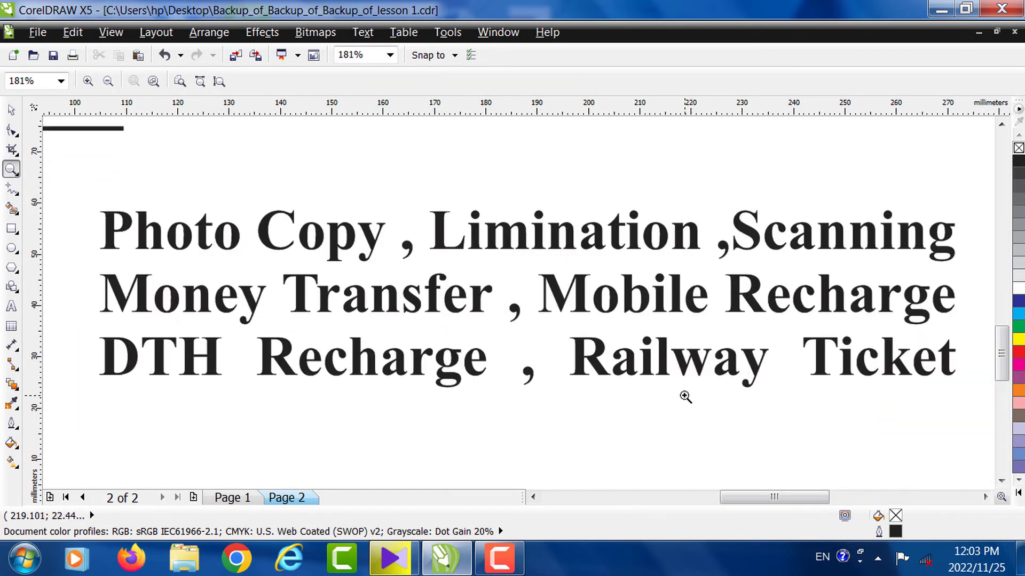
# - Adjust the services text's line spacing with the Shape tool, spreading then tightening the lines
pyautogui.click(11, 110)
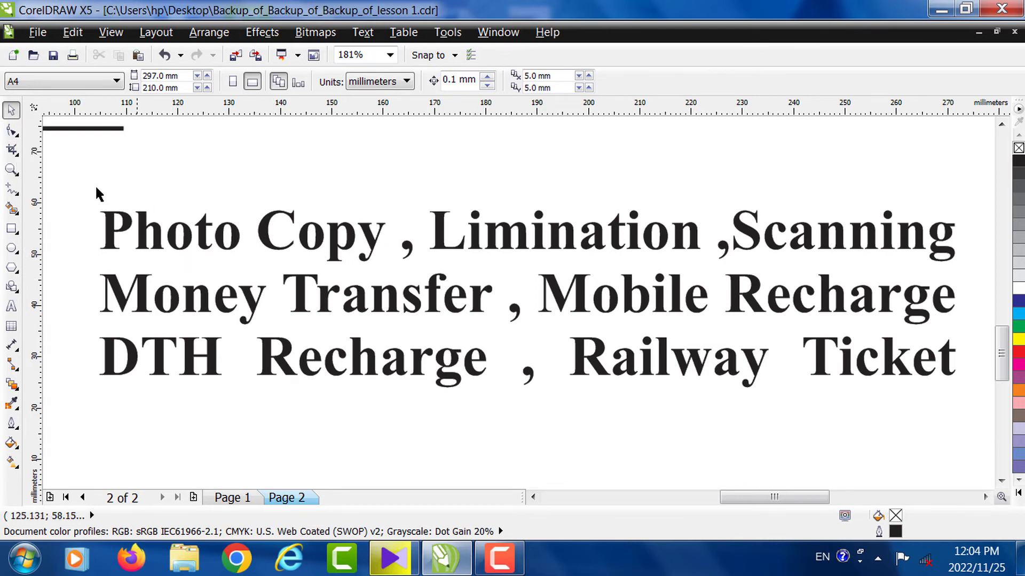
pyautogui.click(16, 152)
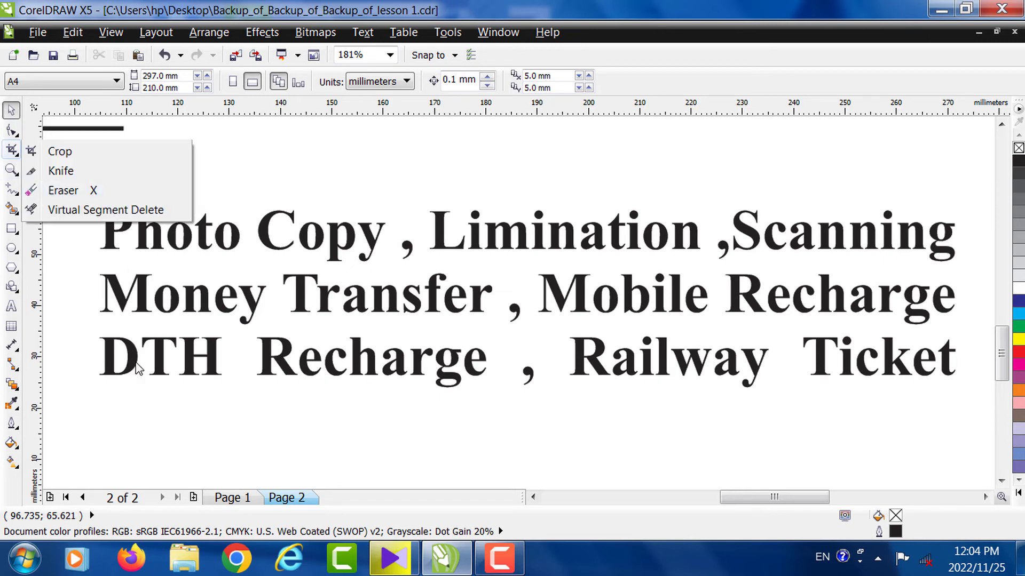
pyautogui.click(53, 152)
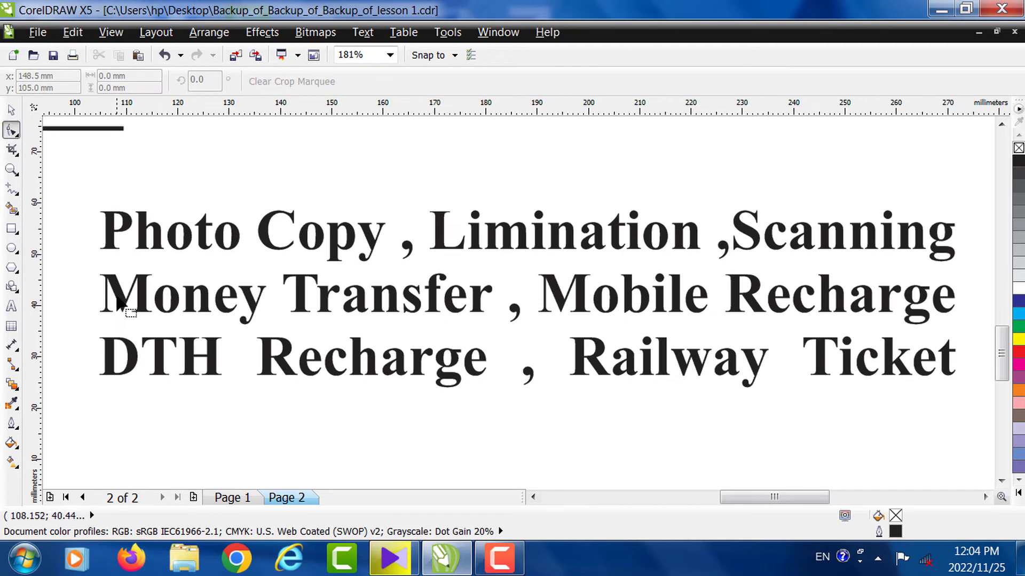
pyautogui.click(110, 364)
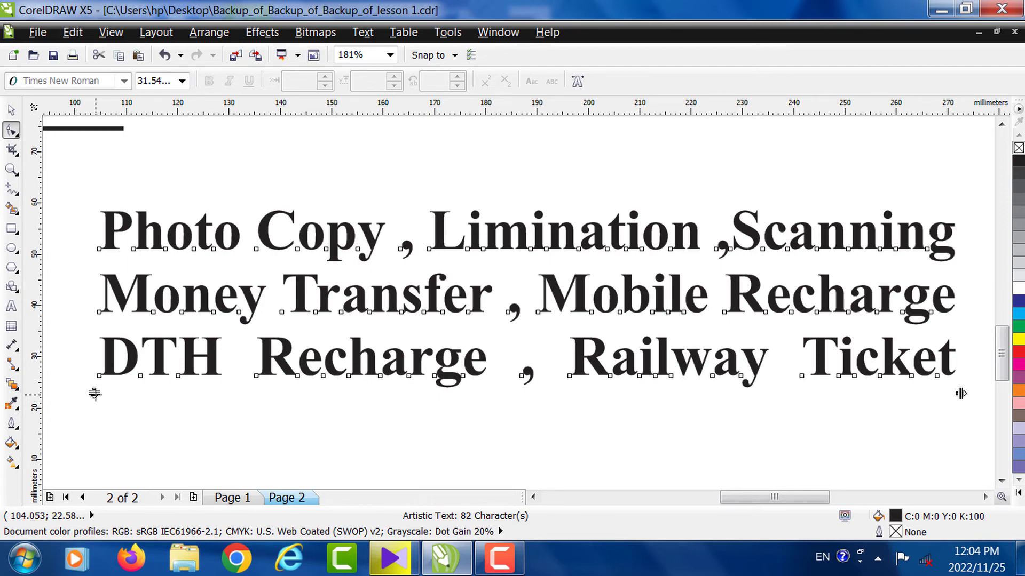
pyautogui.moveTo(95, 394); pyautogui.dragTo(80, 468)
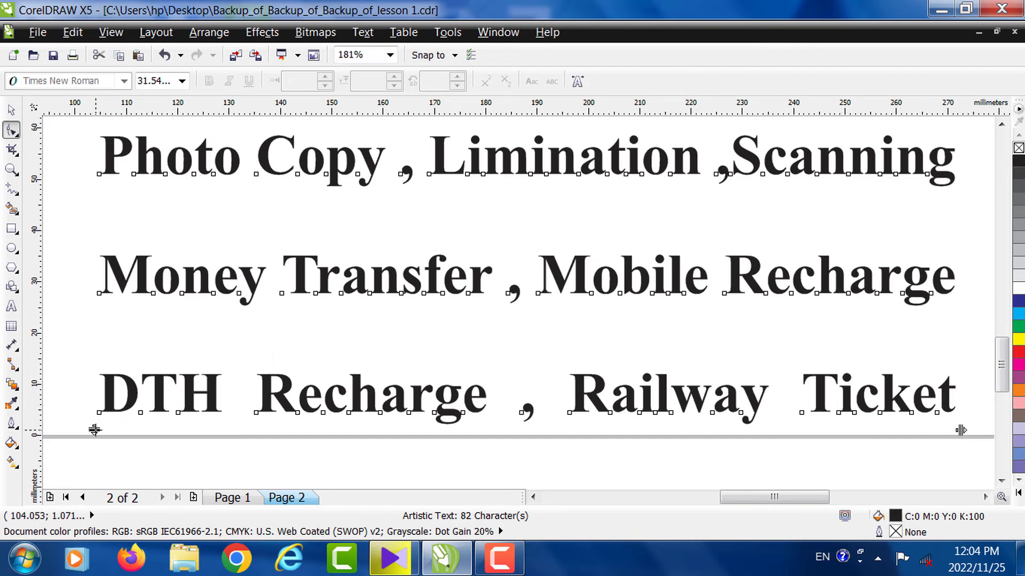
pyautogui.moveTo(94, 429); pyautogui.dragTo(95, 281)
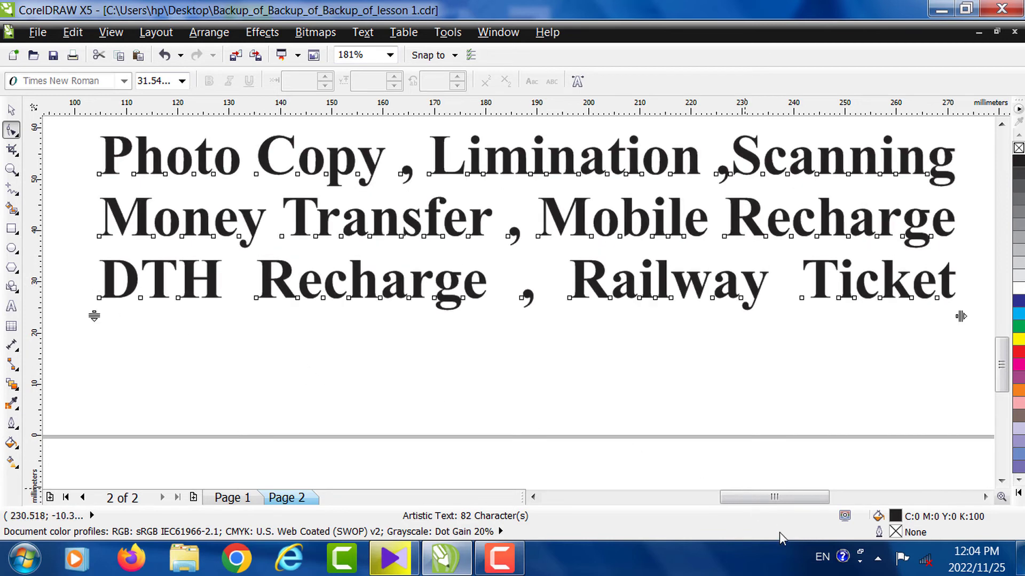
# - Widen the services text's letter spacing until it runs past the card, then zoom out
pyautogui.moveTo(773, 497); pyautogui.dragTo(780, 497)
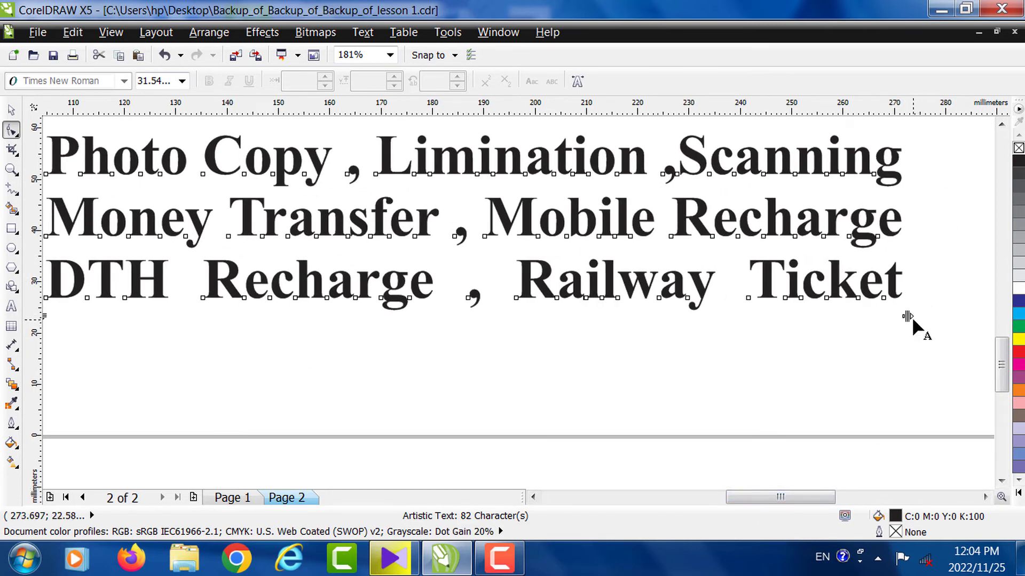
pyautogui.moveTo(907, 317); pyautogui.dragTo(964, 312)
pyautogui.moveTo(837, 497); pyautogui.dragTo(747, 499)
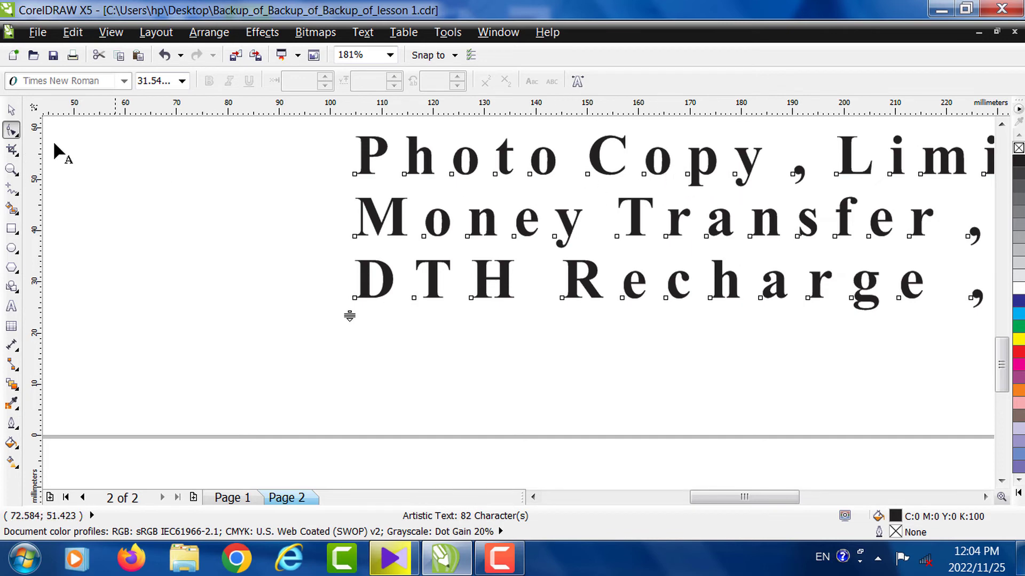
pyautogui.click(15, 168)
pyautogui.press('F4')
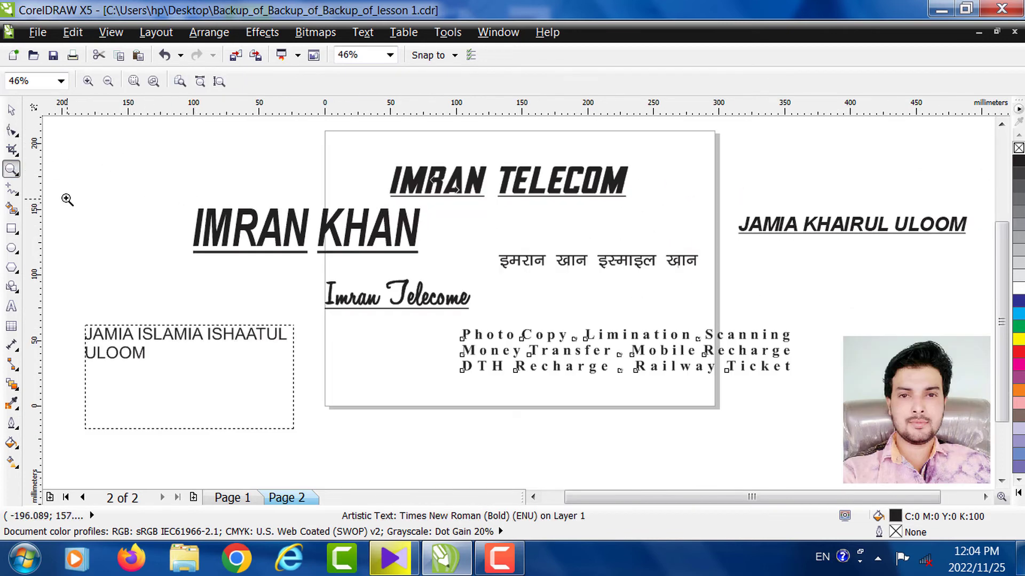
# - Zoom in on the services text and undo the widened letter spacing
pyautogui.click(11, 109)
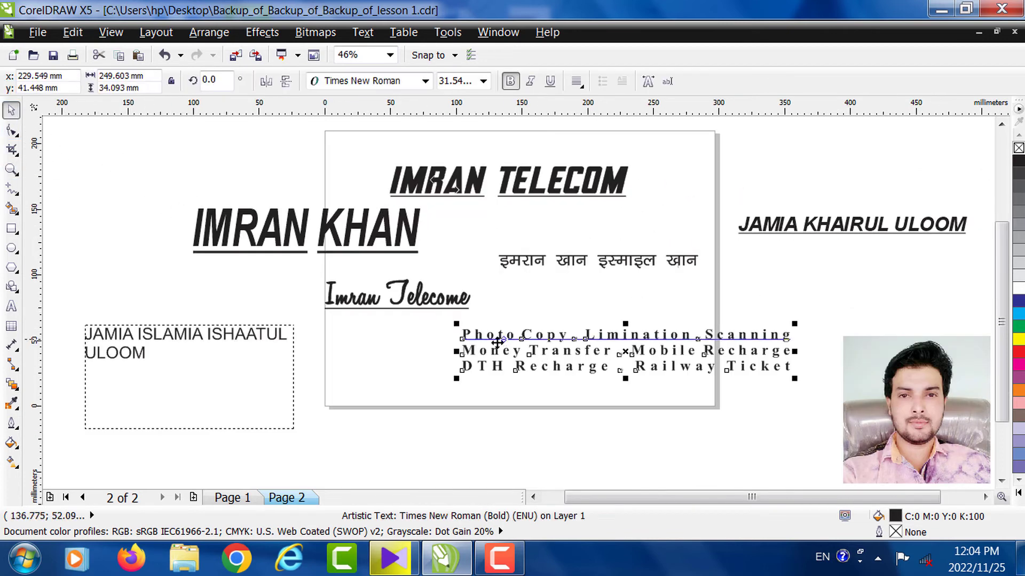
pyautogui.click(11, 169)
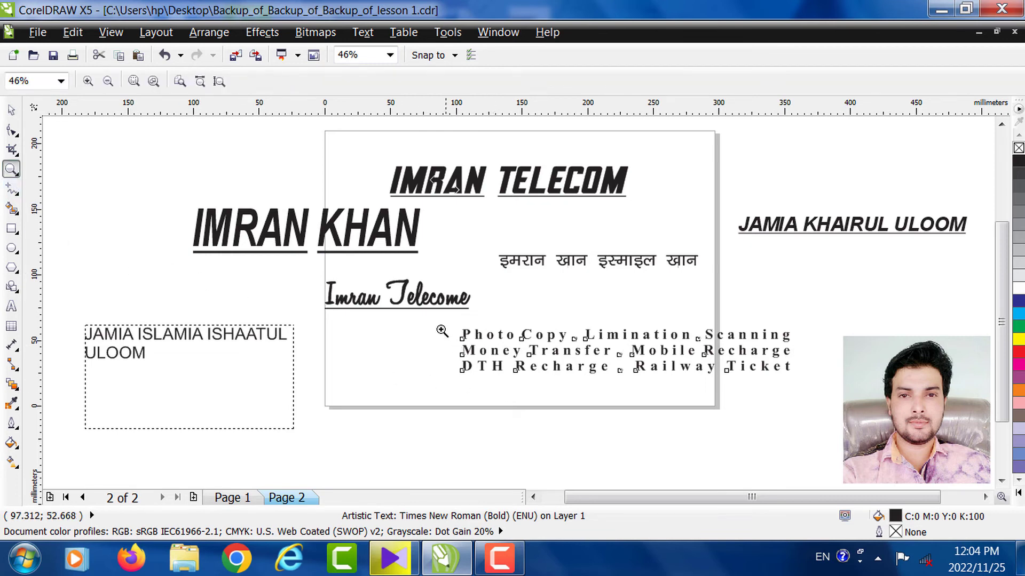
pyautogui.moveTo(442, 323); pyautogui.dragTo(798, 402)
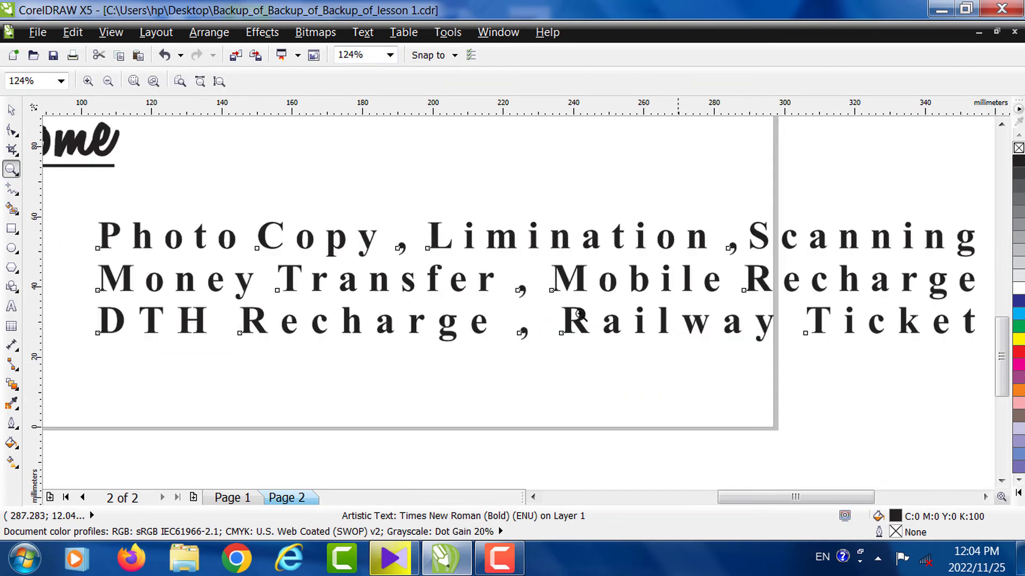
pyautogui.click(11, 110)
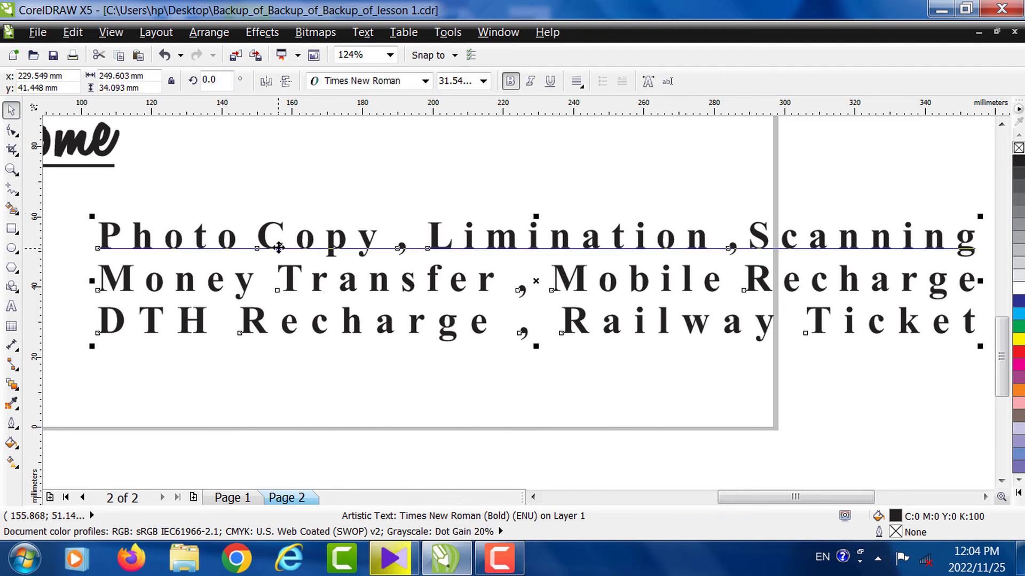
pyautogui.hotkey('ctrl', 'z')
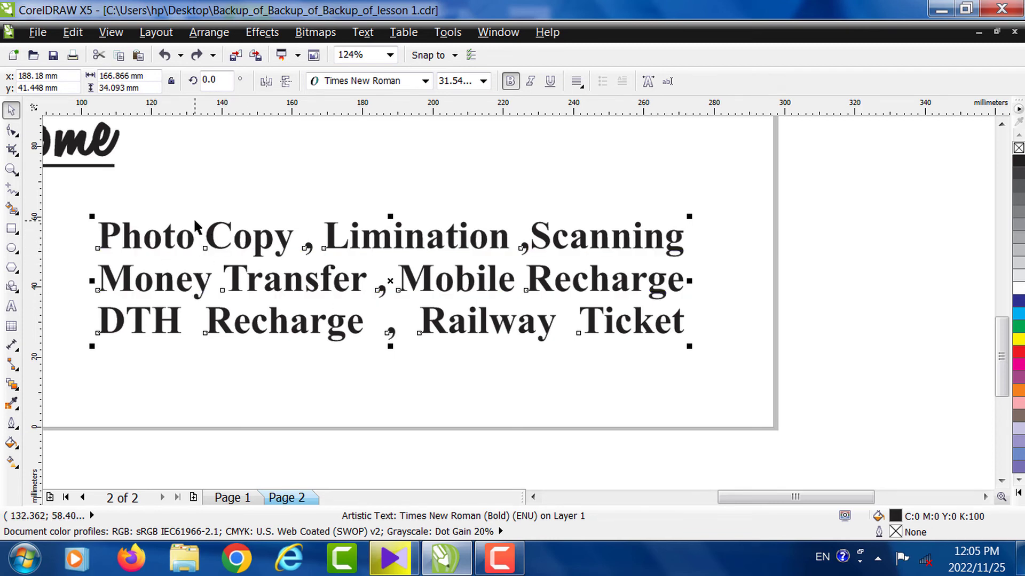
# - Try wider then narrower letter spacing and a leftward move, then undo those changes
pyautogui.click(11, 131)
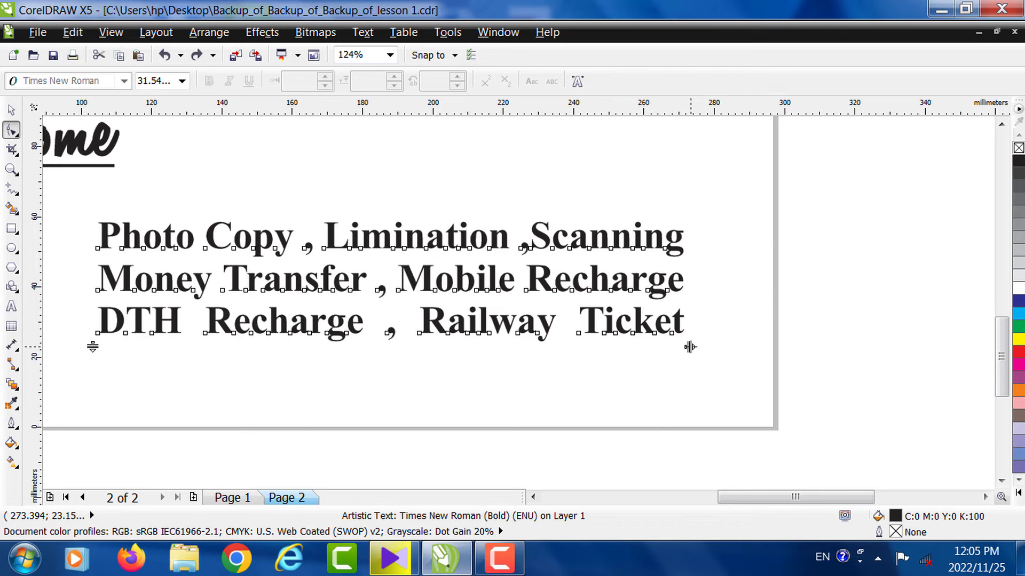
pyautogui.moveTo(690, 347); pyautogui.dragTo(867, 359)
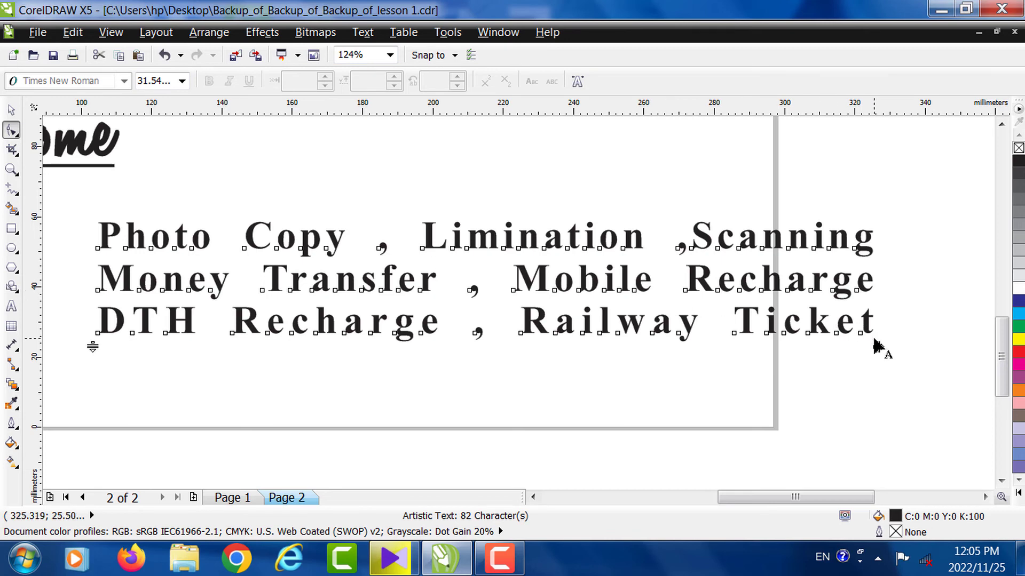
pyautogui.moveTo(880, 347); pyautogui.dragTo(657, 326)
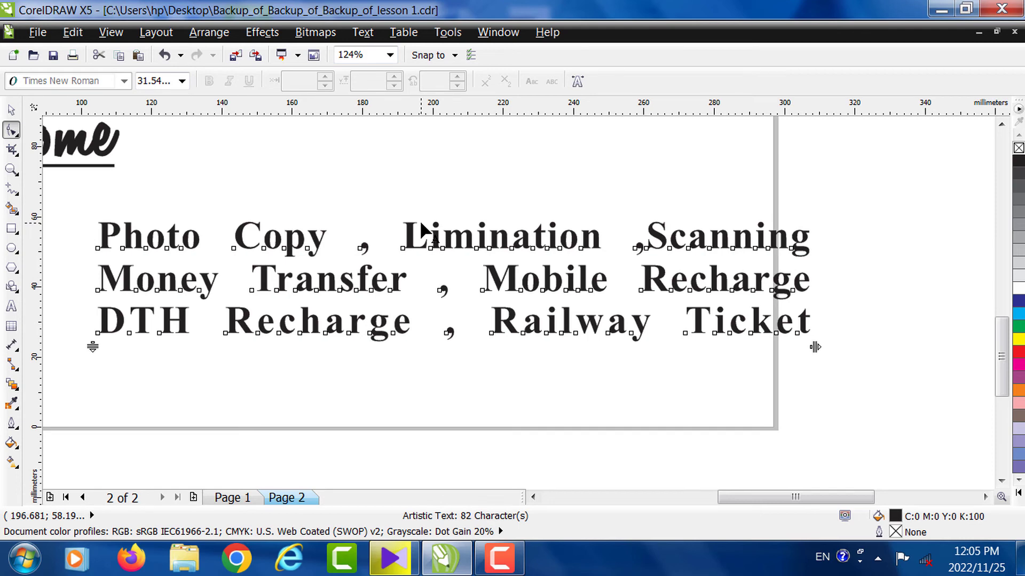
pyautogui.click(11, 109)
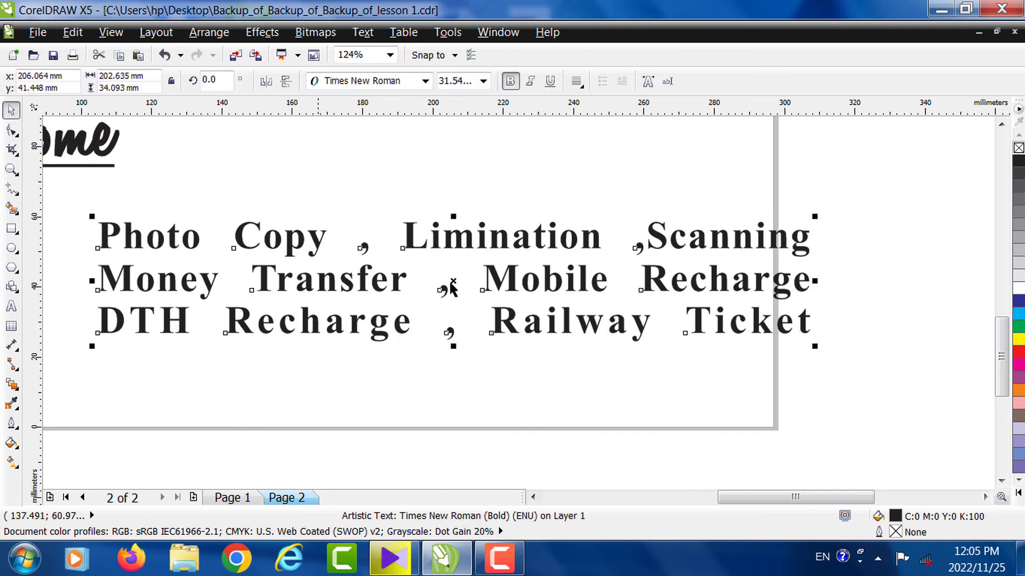
pyautogui.moveTo(475, 248); pyautogui.dragTo(435, 249)
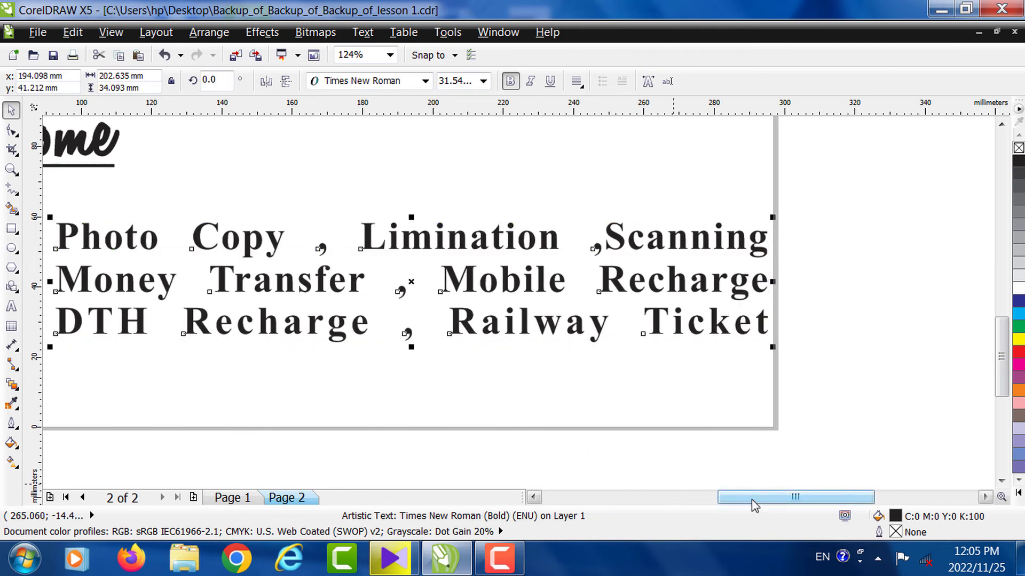
pyautogui.moveTo(753, 502); pyautogui.dragTo(729, 500)
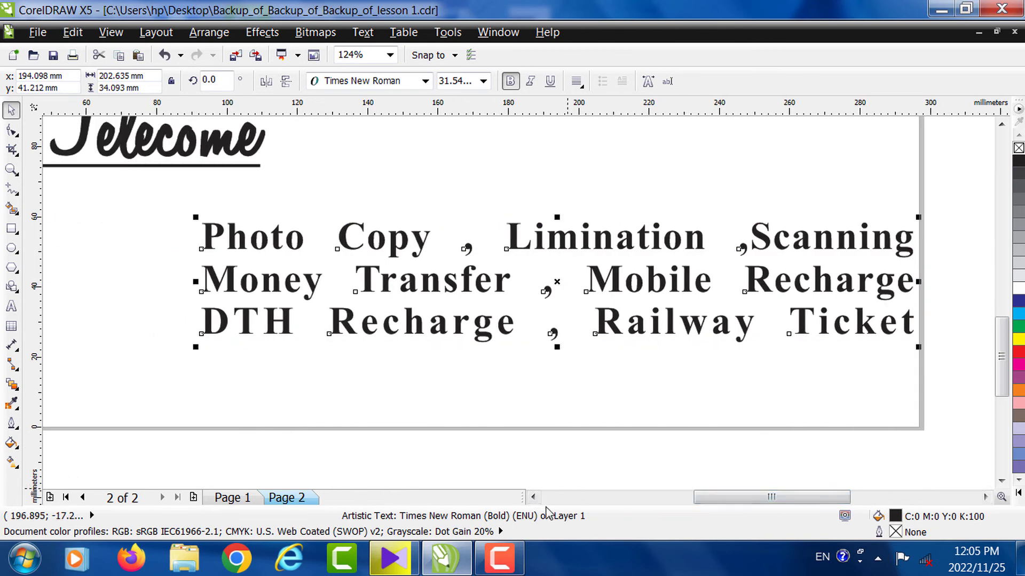
pyautogui.click(499, 557)
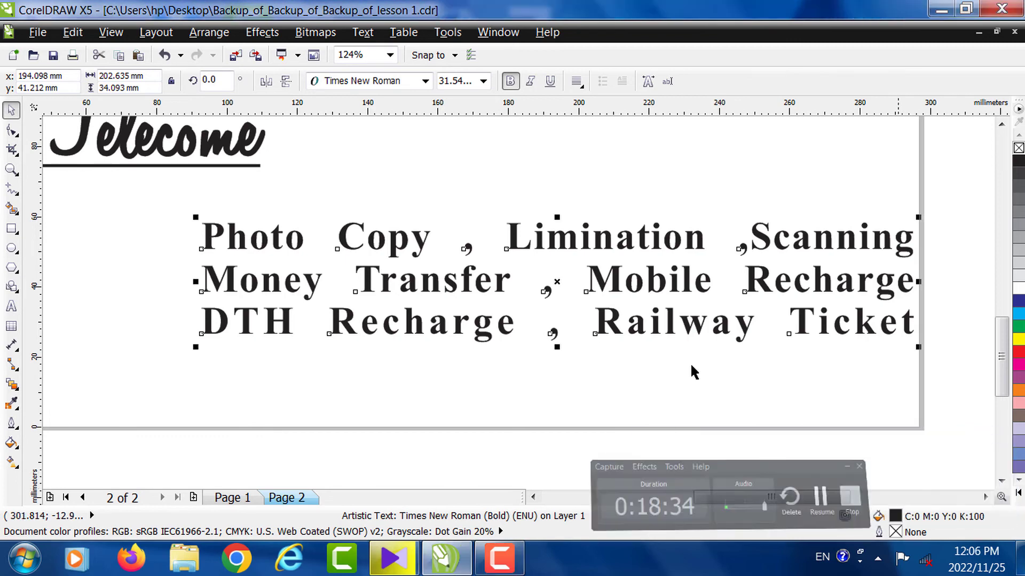
pyautogui.hotkey('ctrl', 'z')
pyautogui.hotkey('ctrl', 'z')
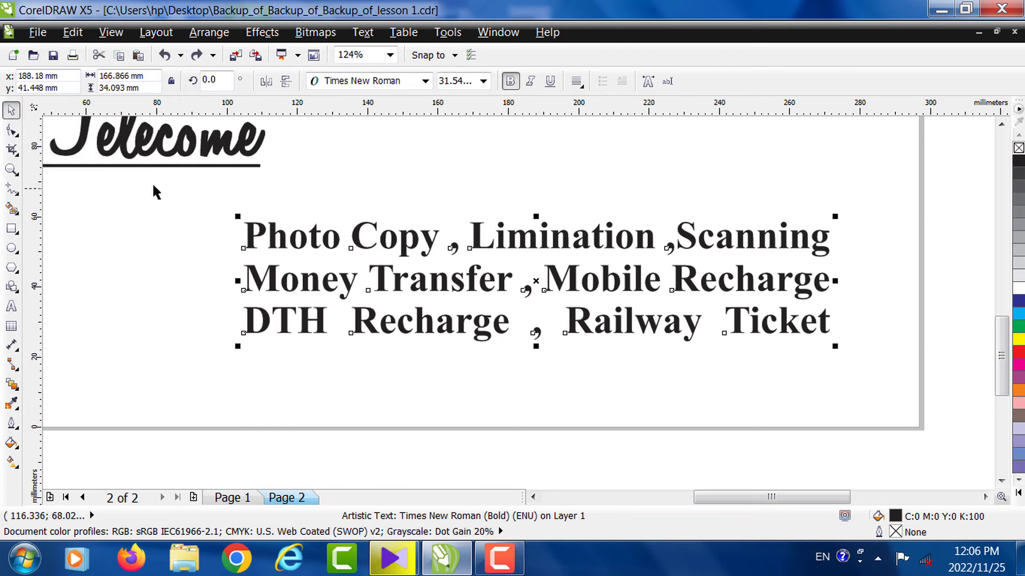
# - Zoom out to the whole card and select all of the services text in edit mode
pyautogui.click(12, 169)
pyautogui.rightClick(243, 201)
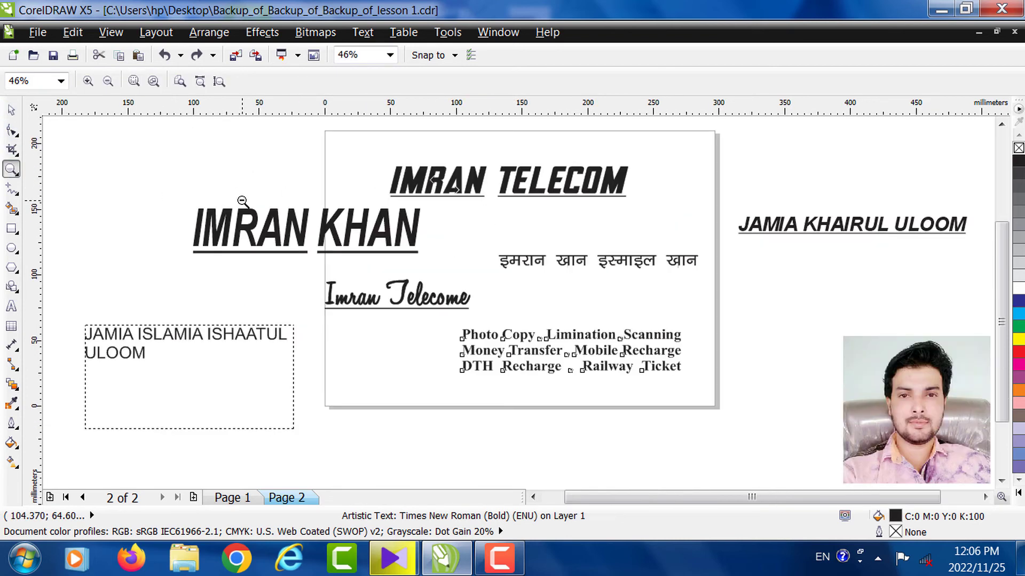
pyautogui.click(11, 109)
pyautogui.click(523, 343)
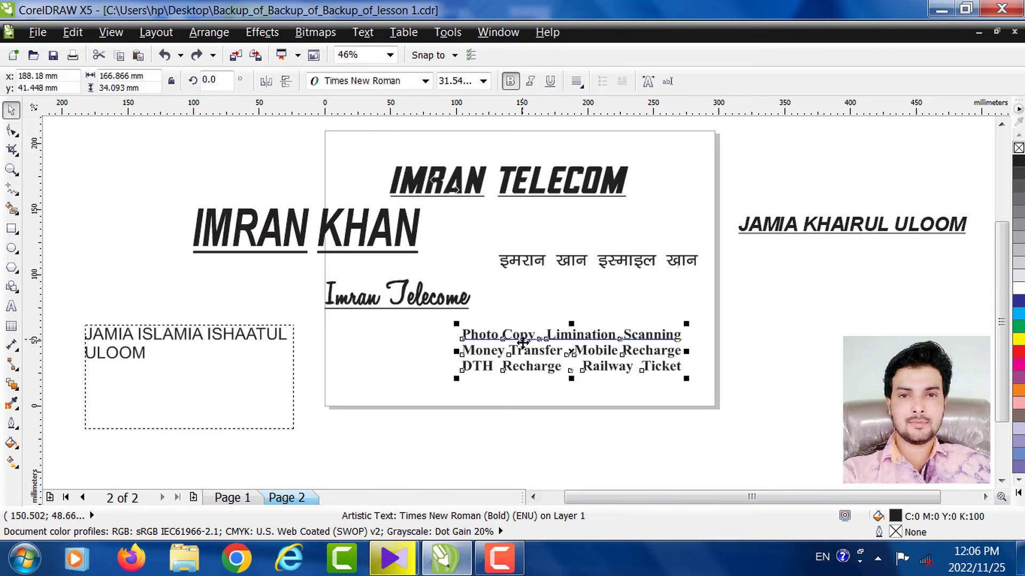
pyautogui.doubleClick(518, 335)
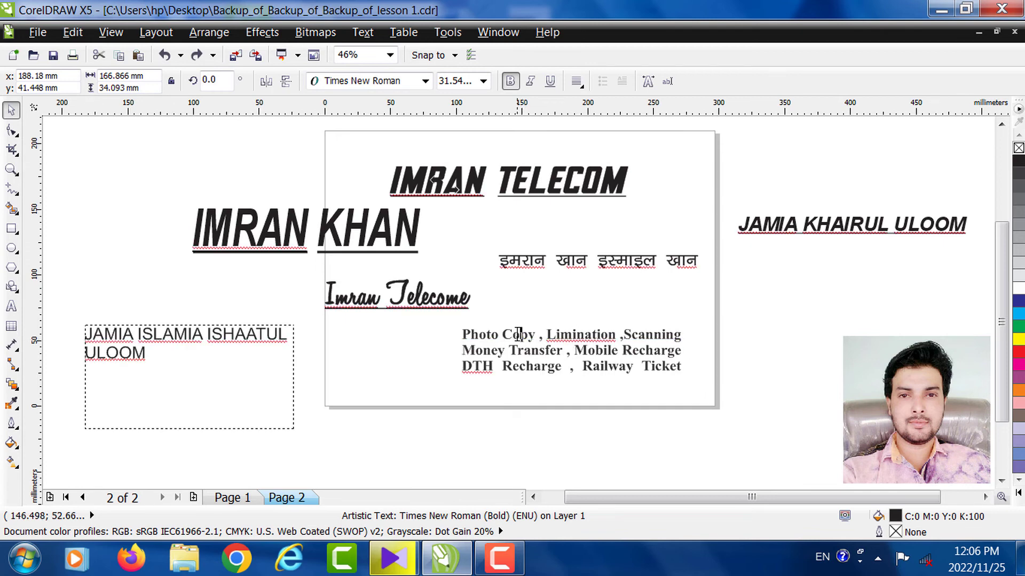
pyautogui.hotkey('ctrl', 'a')
pyautogui.hotkey('ctrl', 'c')
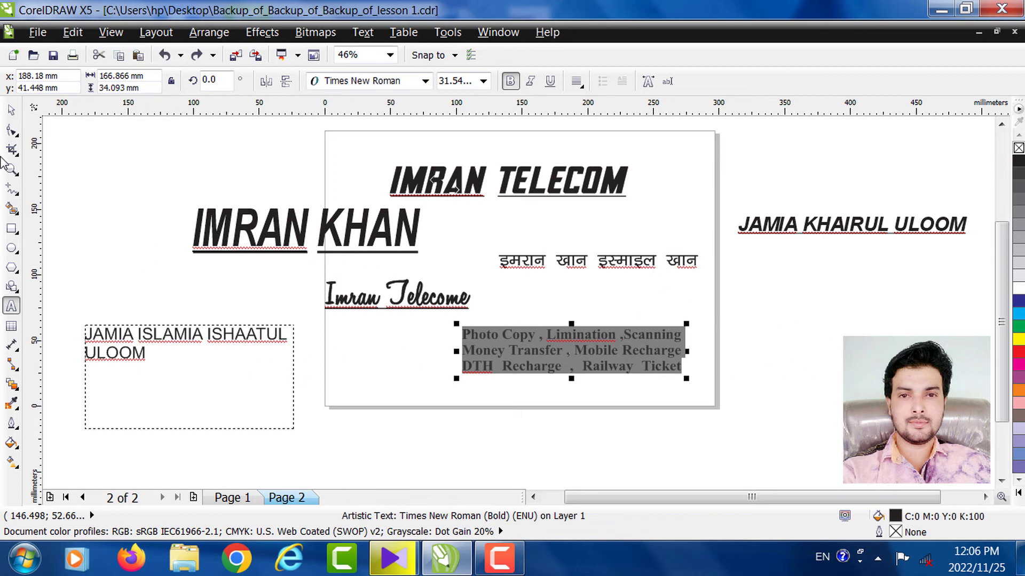
pyautogui.click(10, 110)
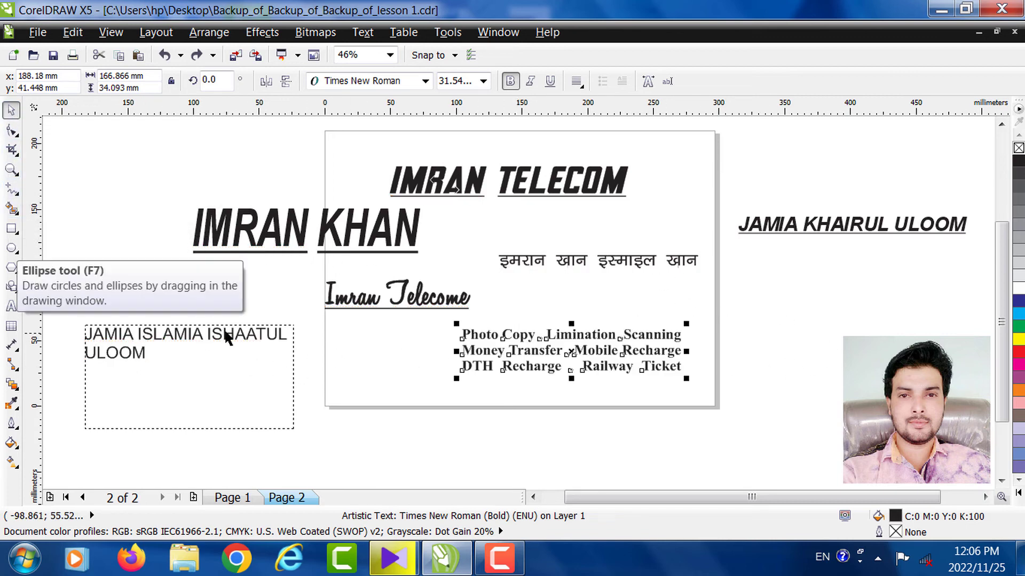
pyautogui.click(10, 306)
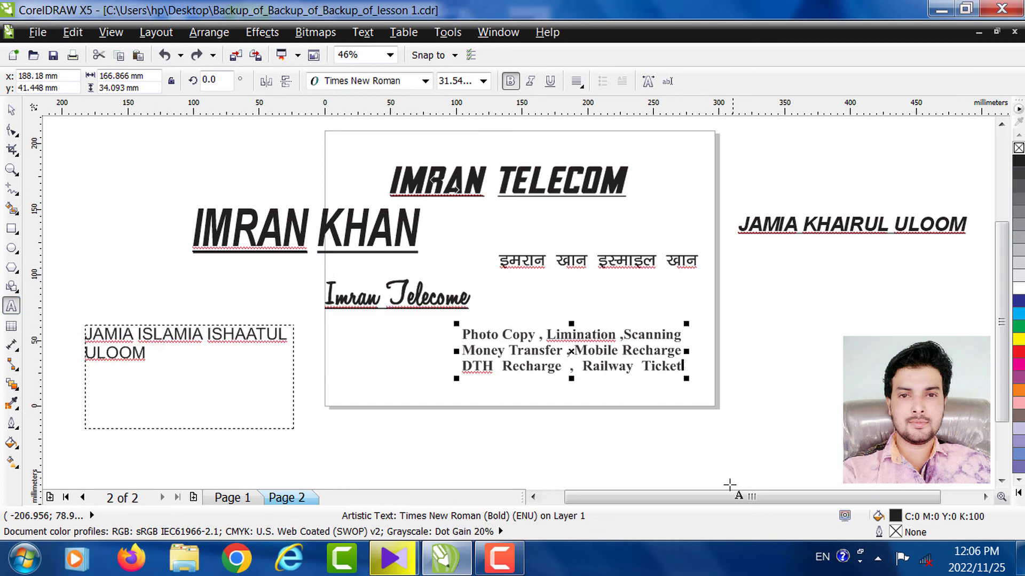
pyautogui.moveTo(732, 496); pyautogui.dragTo(806, 497)
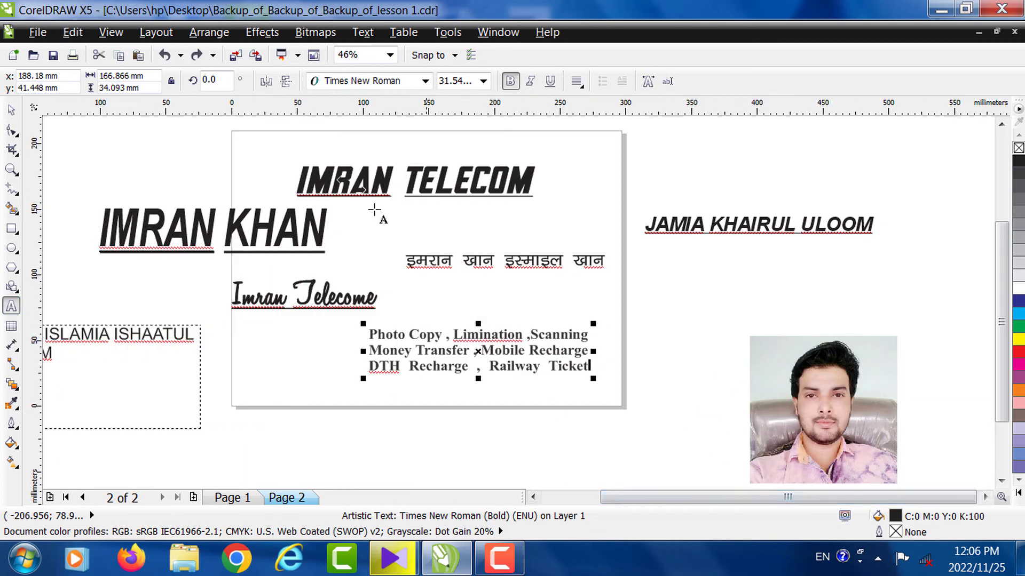
# - Move JAMIA KHAIRUL ULOOM onto the card below the IMRAN TELECOM header
pyautogui.click(10, 110)
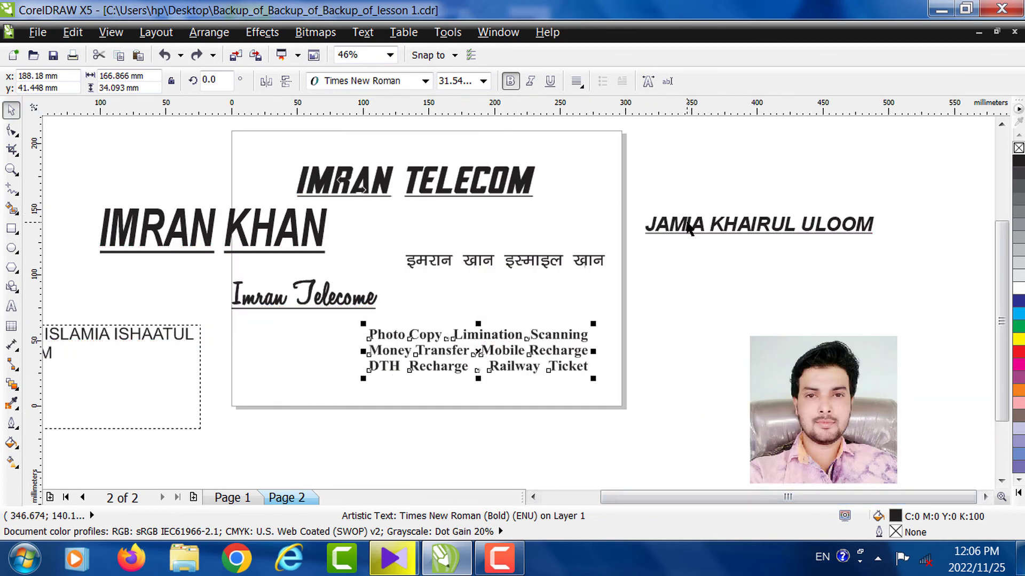
pyautogui.moveTo(687, 224); pyautogui.dragTo(406, 221)
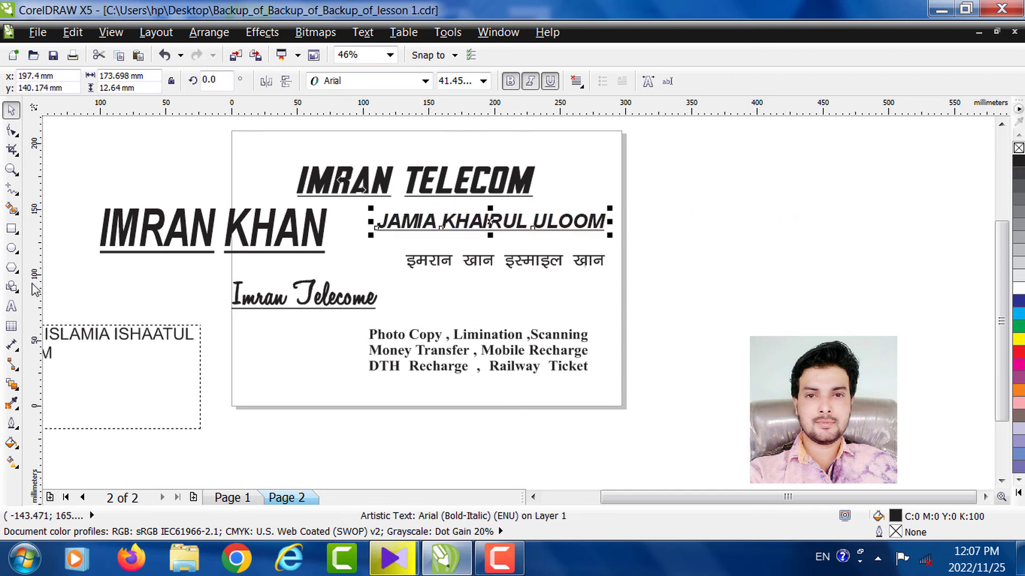
pyautogui.click(12, 308)
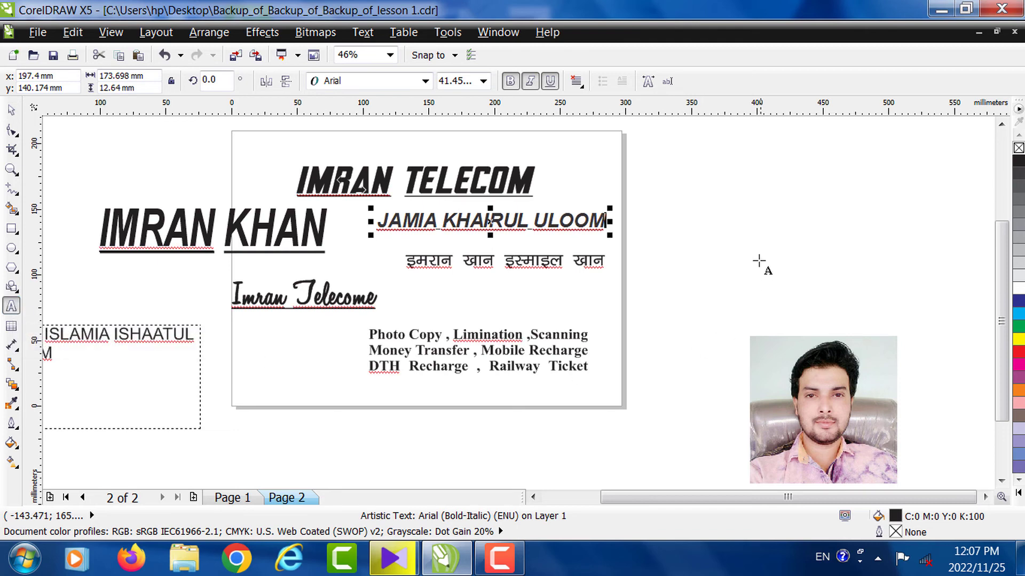
# - Draw a paragraph text frame right of the card and paste the services text into it
pyautogui.moveTo(644, 158); pyautogui.dragTo(888, 274)
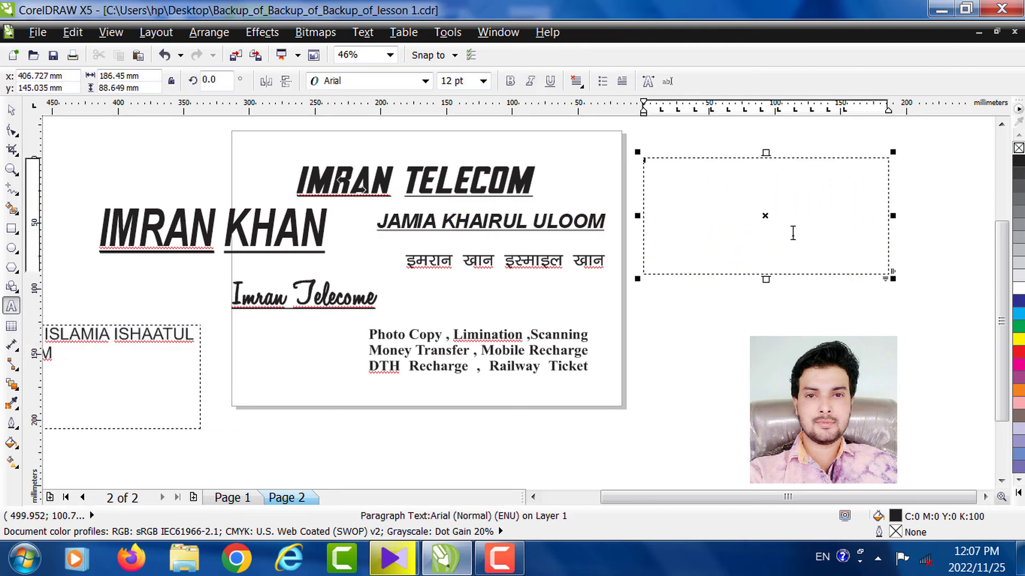
pyautogui.hotkey('ctrl', 'v')
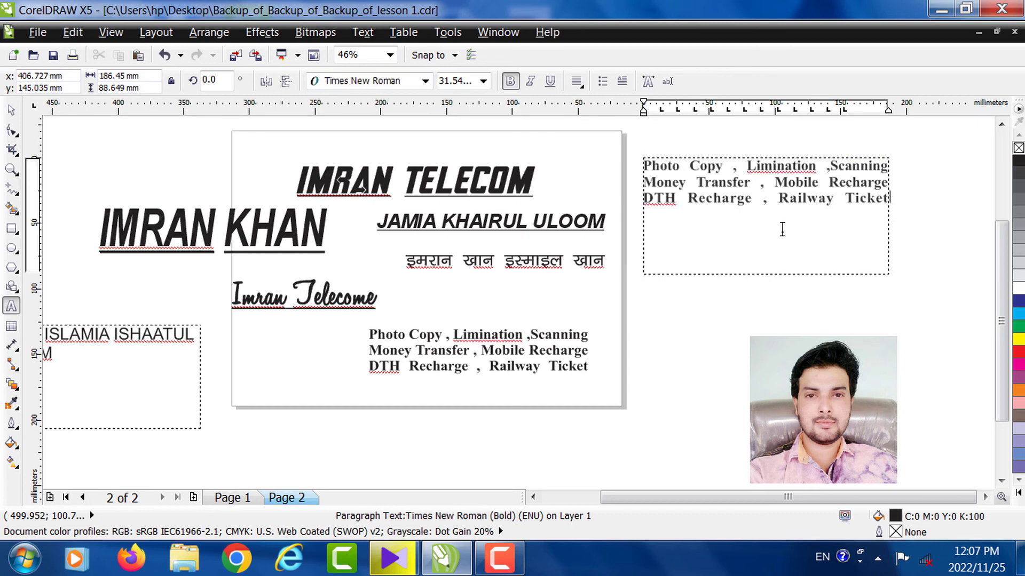
pyautogui.press('Escape')
pyautogui.click(11, 108)
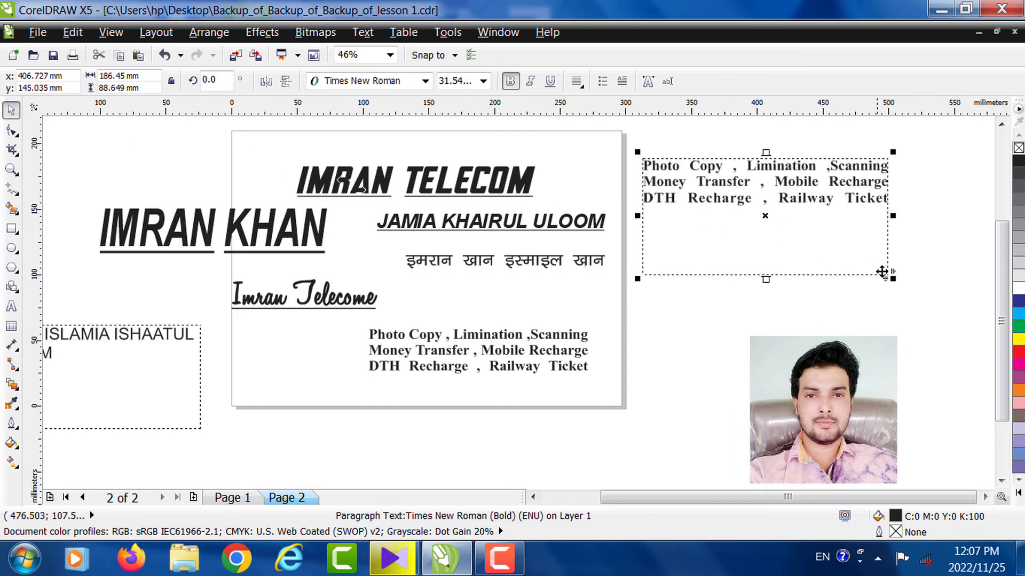
pyautogui.moveTo(889, 278)
pyautogui.mouseDown()
pyautogui.moveTo(869, 252)
pyautogui.moveTo(902, 277)
pyautogui.moveTo(890, 277)
pyautogui.mouseUp()
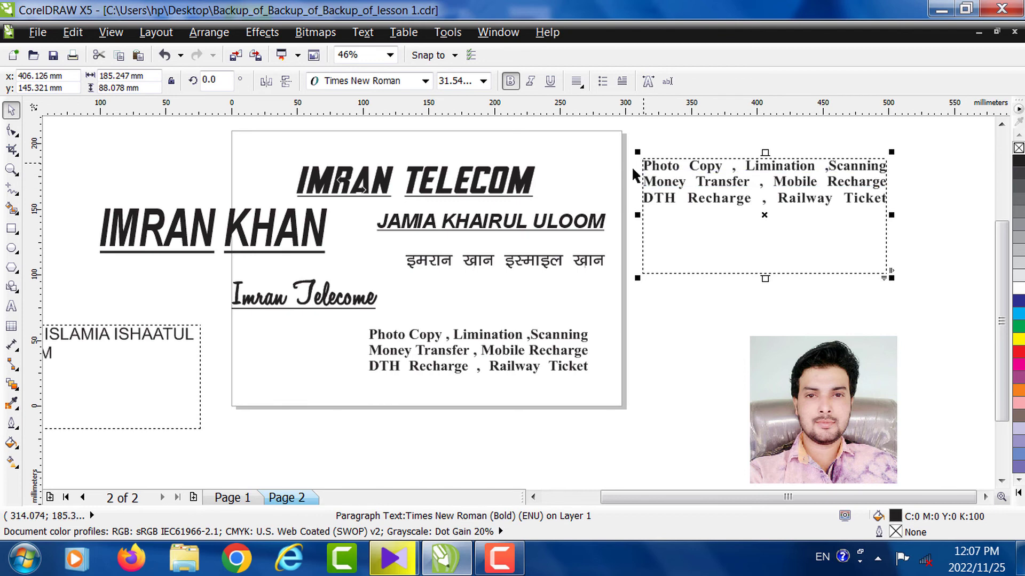
# - Check the new frame's top-left corner up close, then nudge the paragraph frame slightly down
pyautogui.click(10, 171)
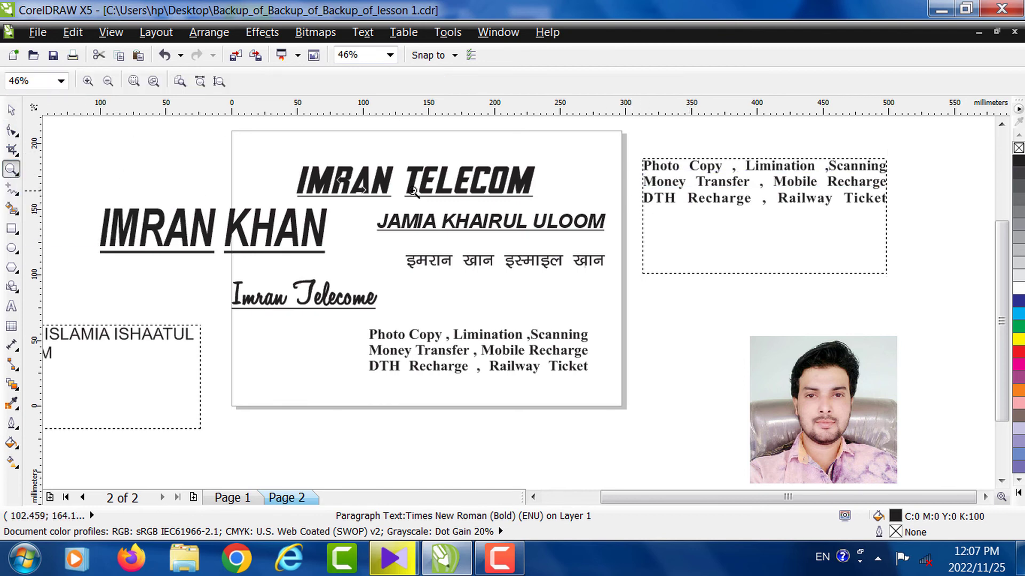
pyautogui.moveTo(630, 145); pyautogui.dragTo(706, 197)
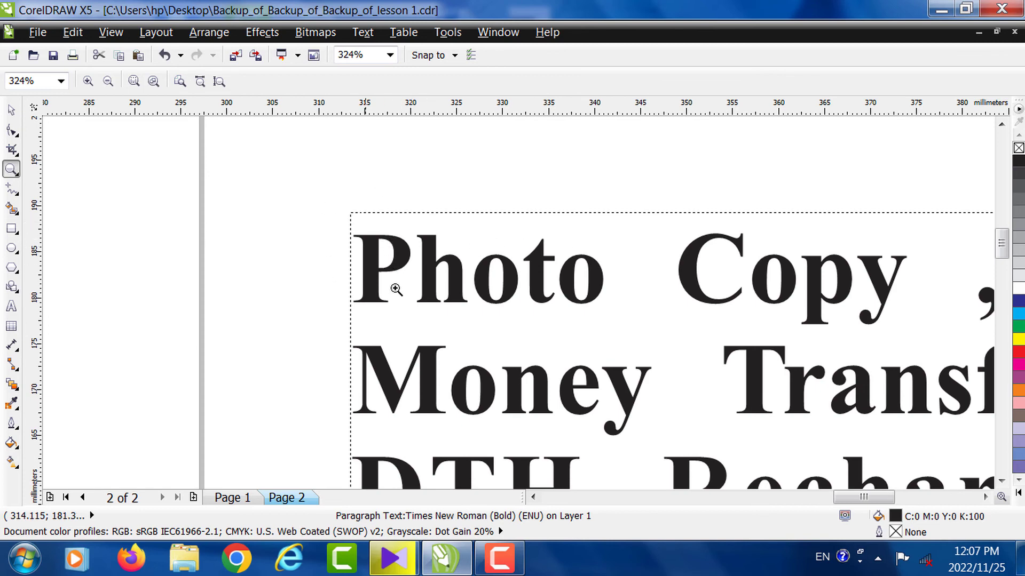
pyautogui.click(11, 109)
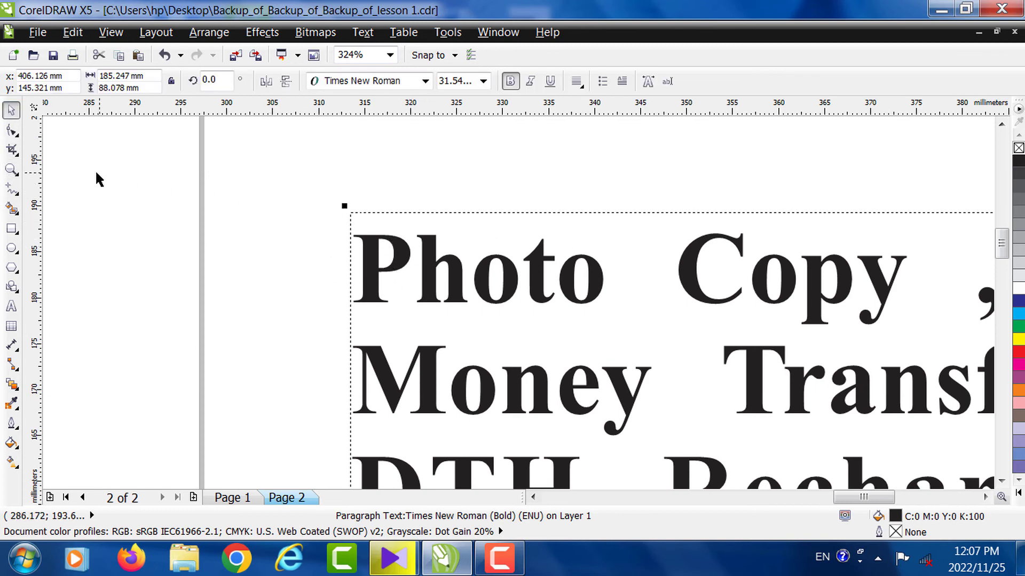
pyautogui.click(11, 169)
pyautogui.rightClick(318, 229)
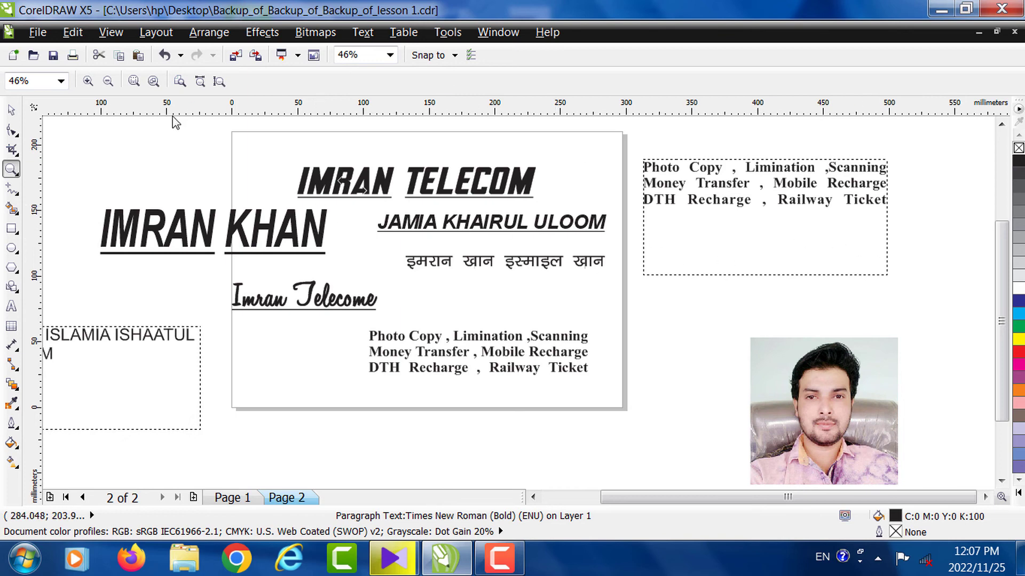
pyautogui.click(11, 112)
pyautogui.click(762, 218)
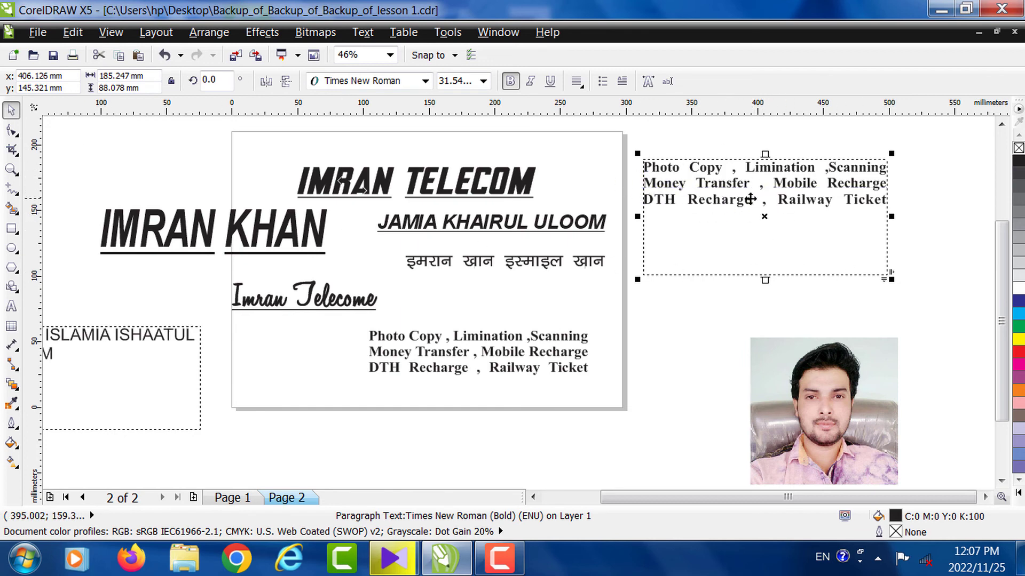
pyautogui.moveTo(750, 199); pyautogui.dragTo(750, 199)
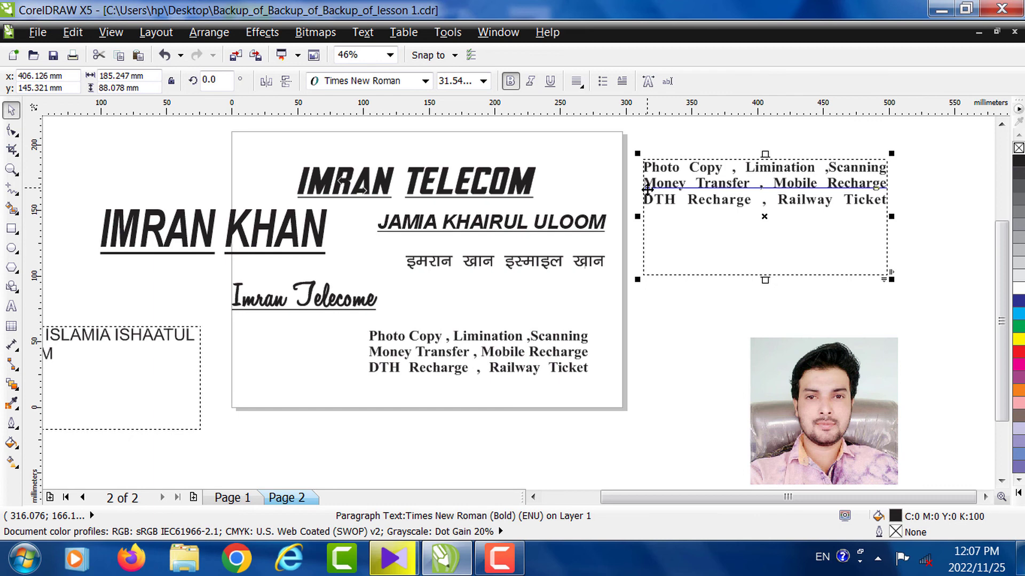
pyautogui.click(499, 557)
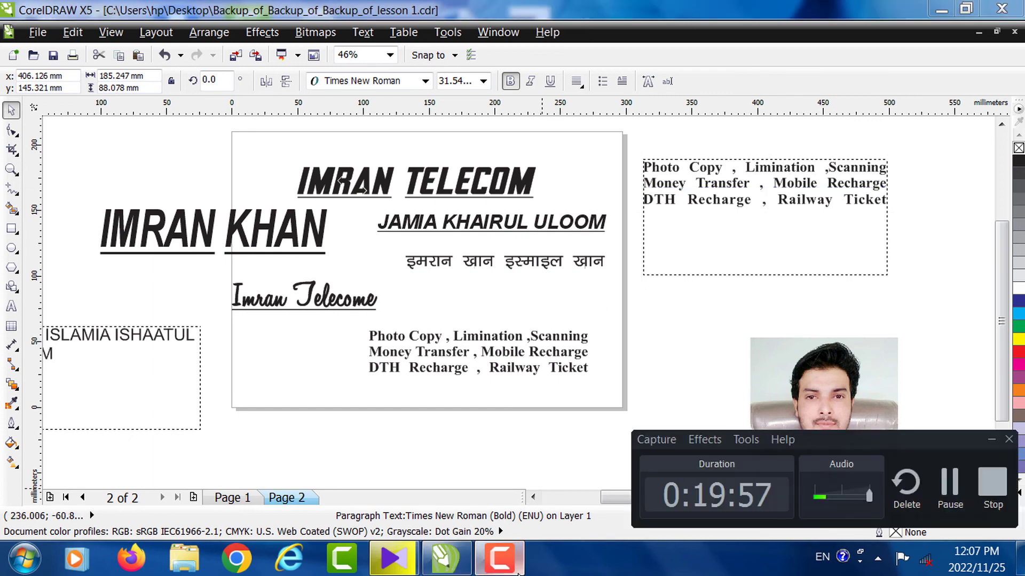
pyautogui.click(499, 558)
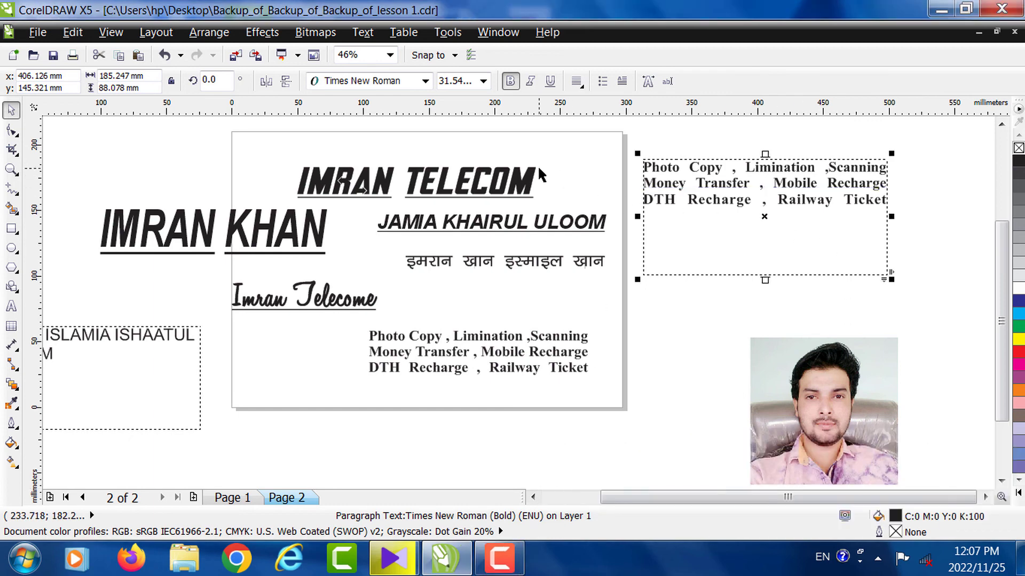
# - Apply a two-line drop-cap P to the separate services paragraph, undoing and reapplying it
pyautogui.click(632, 183)
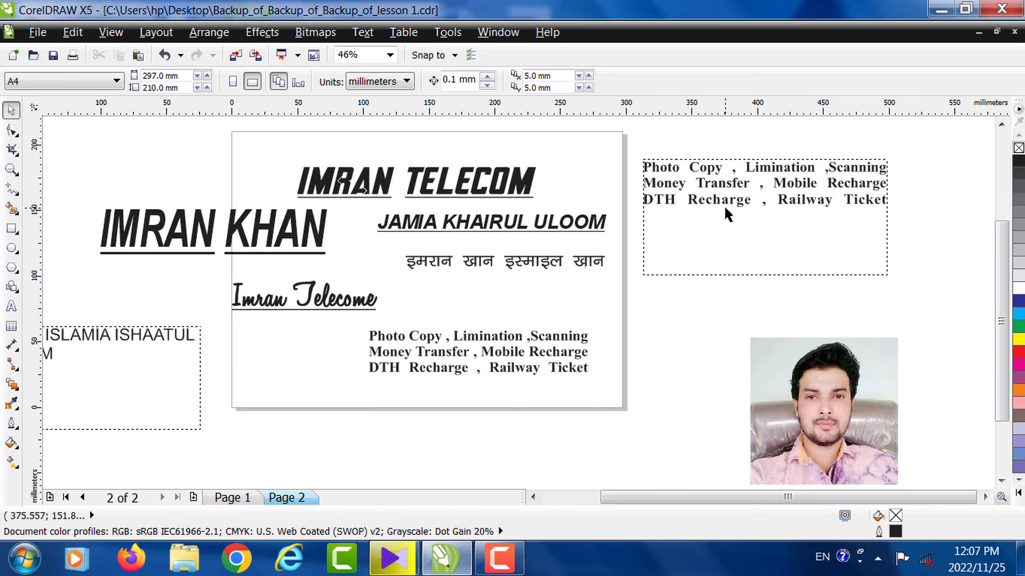
pyautogui.click(692, 176)
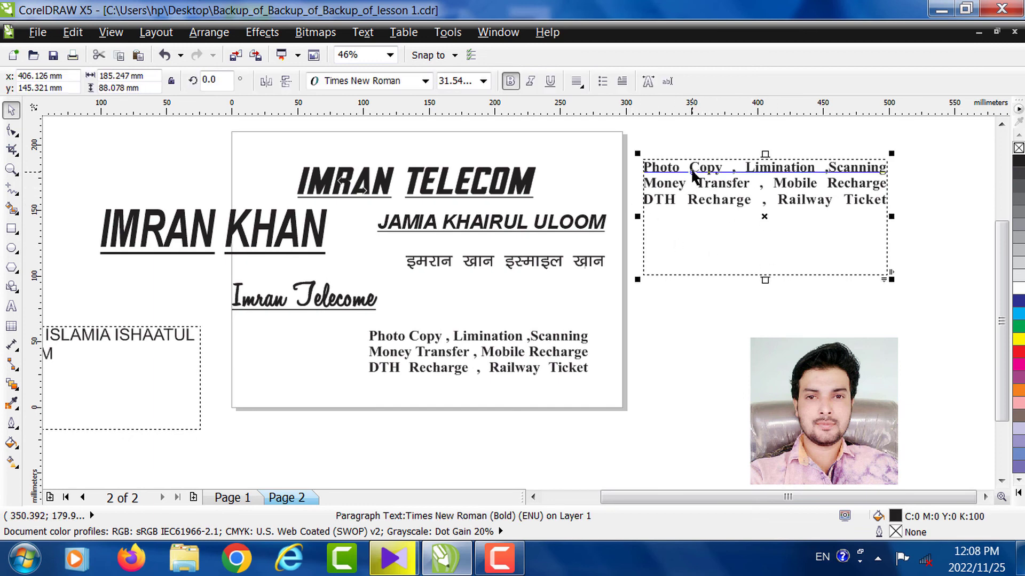
pyautogui.click(623, 81)
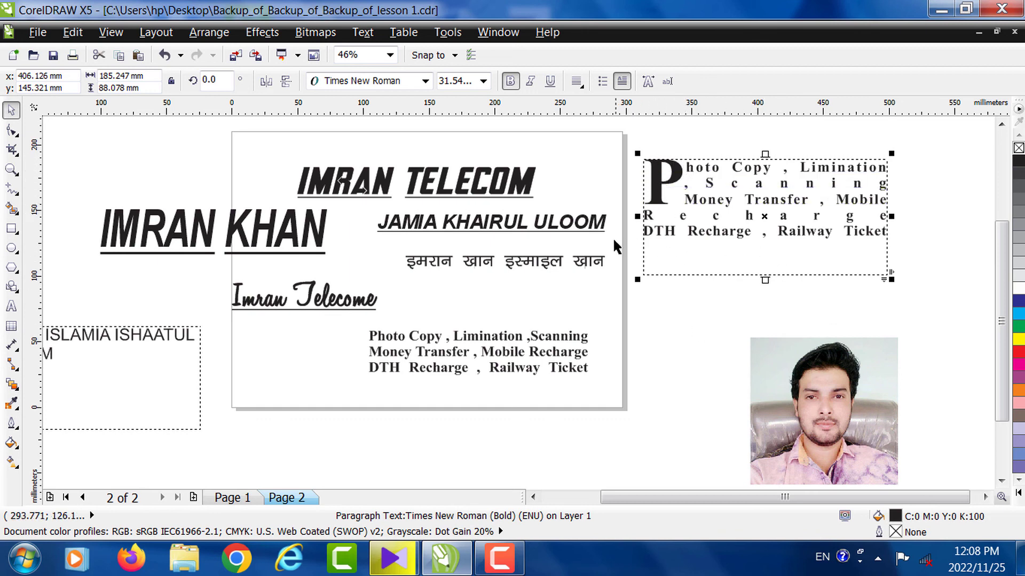
pyautogui.click(589, 232)
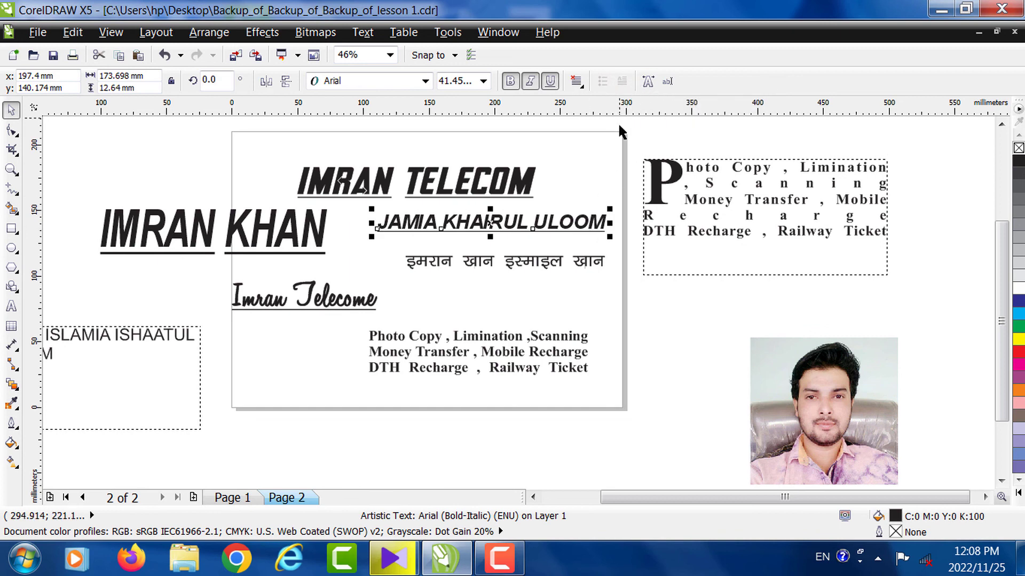
pyautogui.click(696, 216)
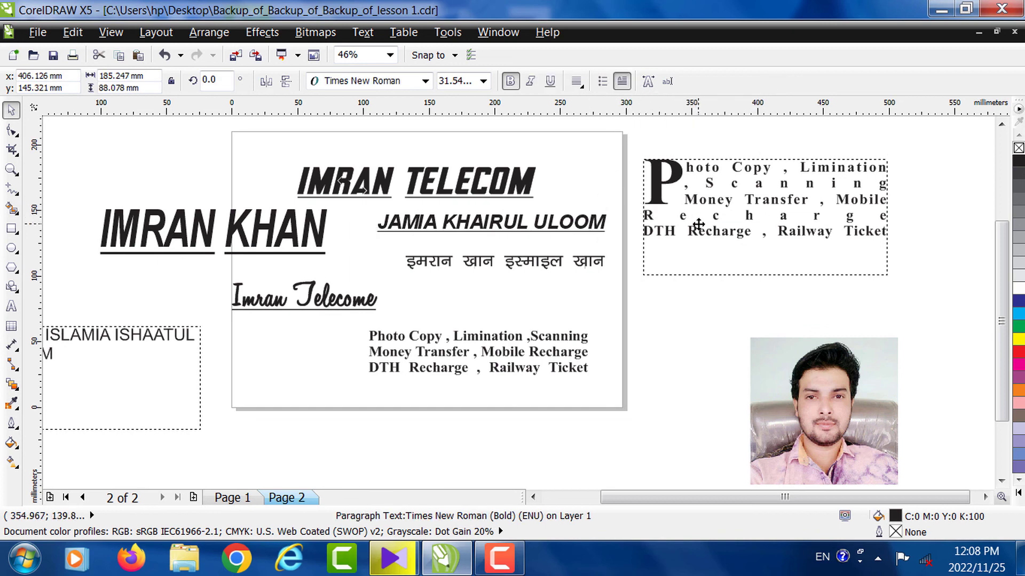
pyautogui.hotkey('ctrl', 'z')
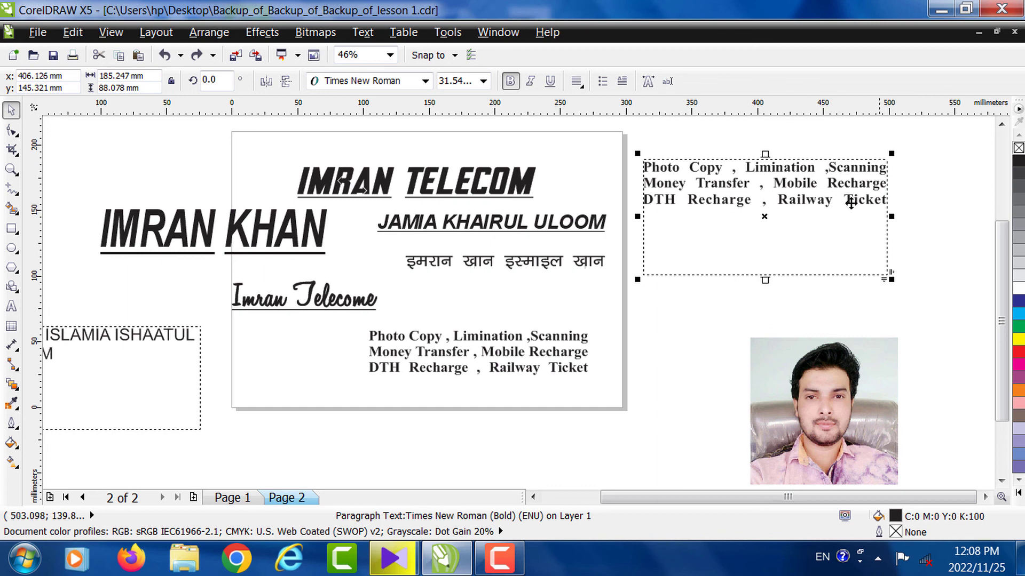
pyautogui.click(622, 82)
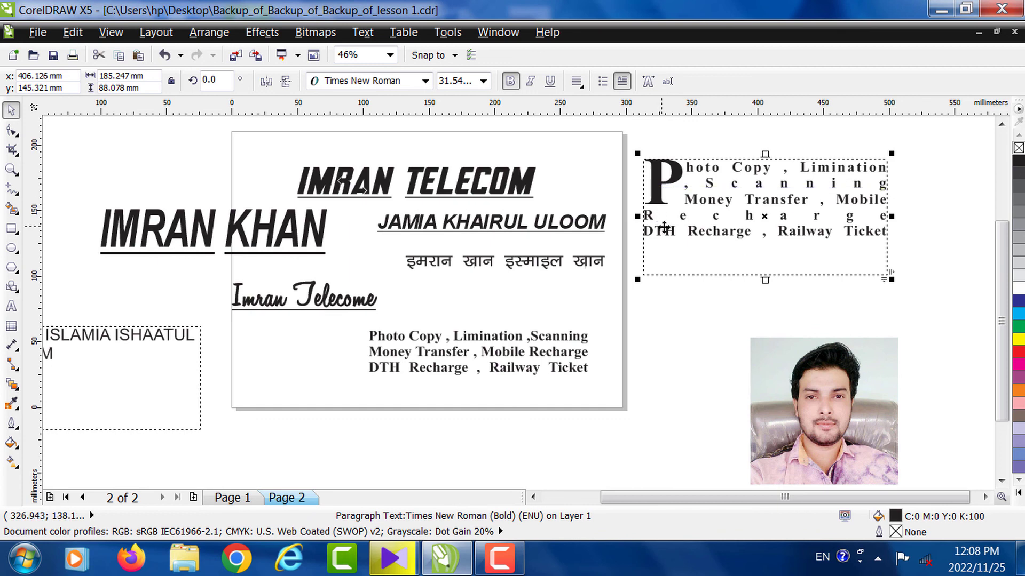
pyautogui.click(492, 556)
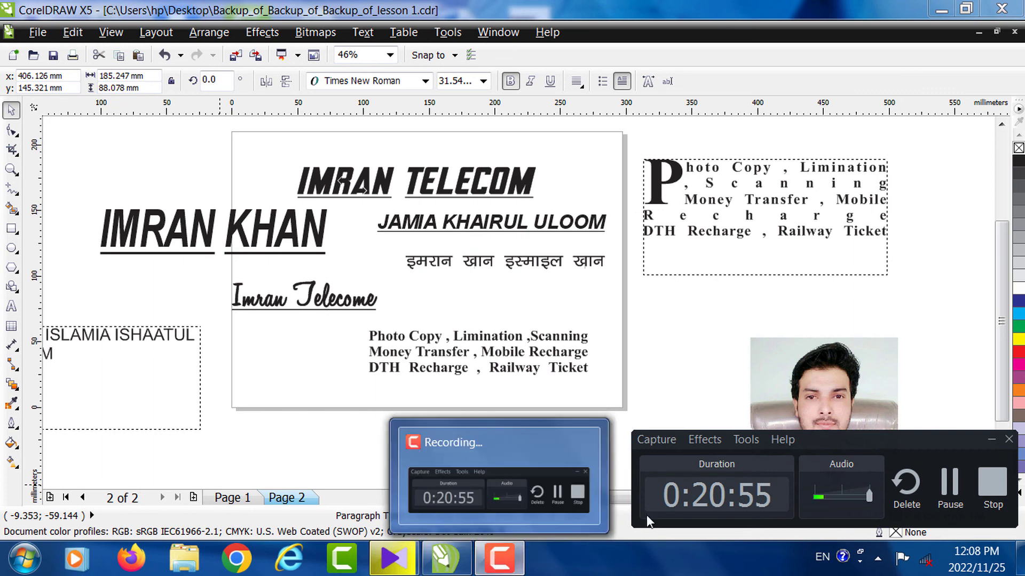
pyautogui.click(991, 440)
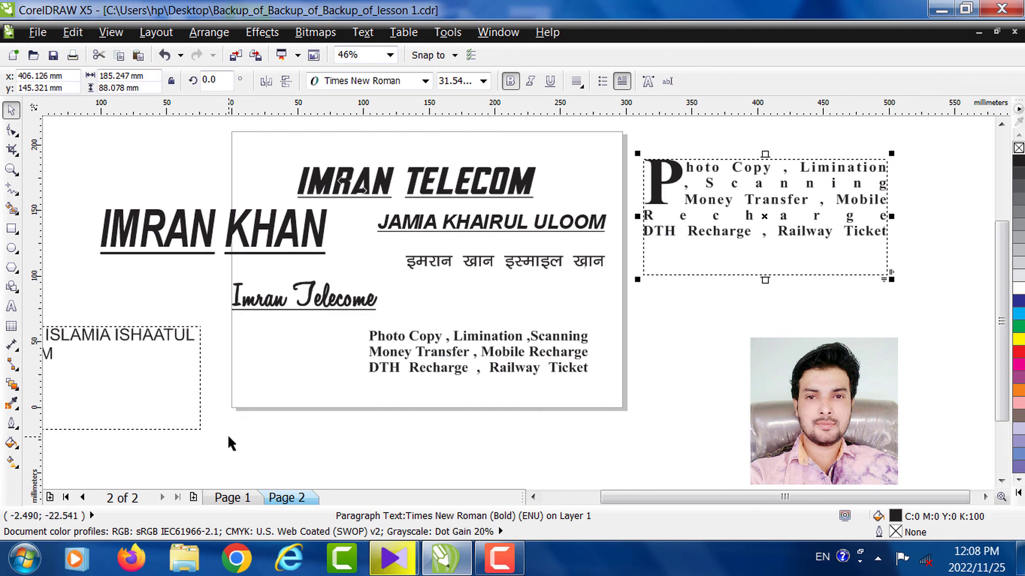
# - Drag the portrait photo further right, below the drop-cap services paragraph
pyautogui.click(801, 435)
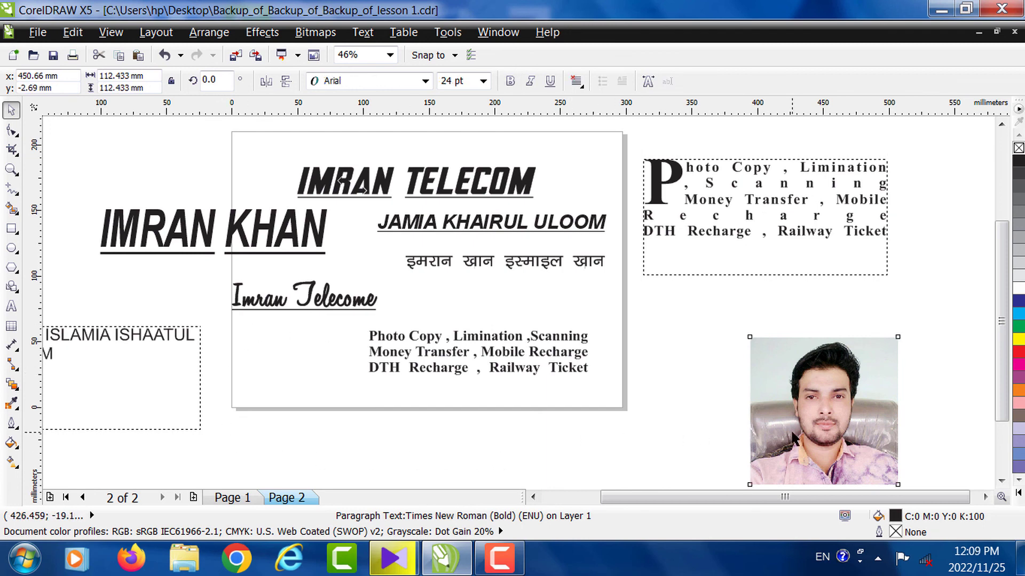
pyautogui.moveTo(806, 433); pyautogui.dragTo(893, 435)
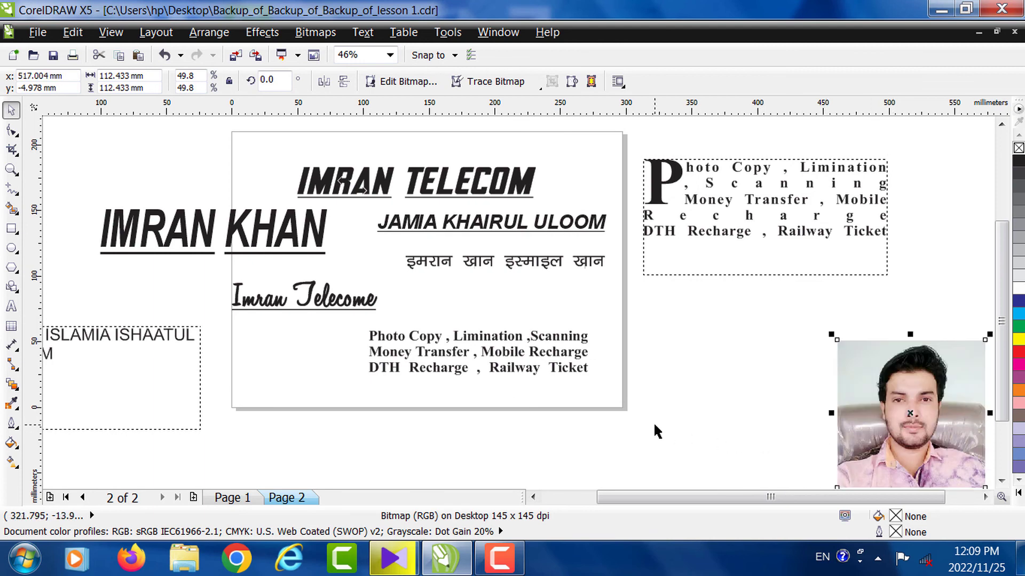